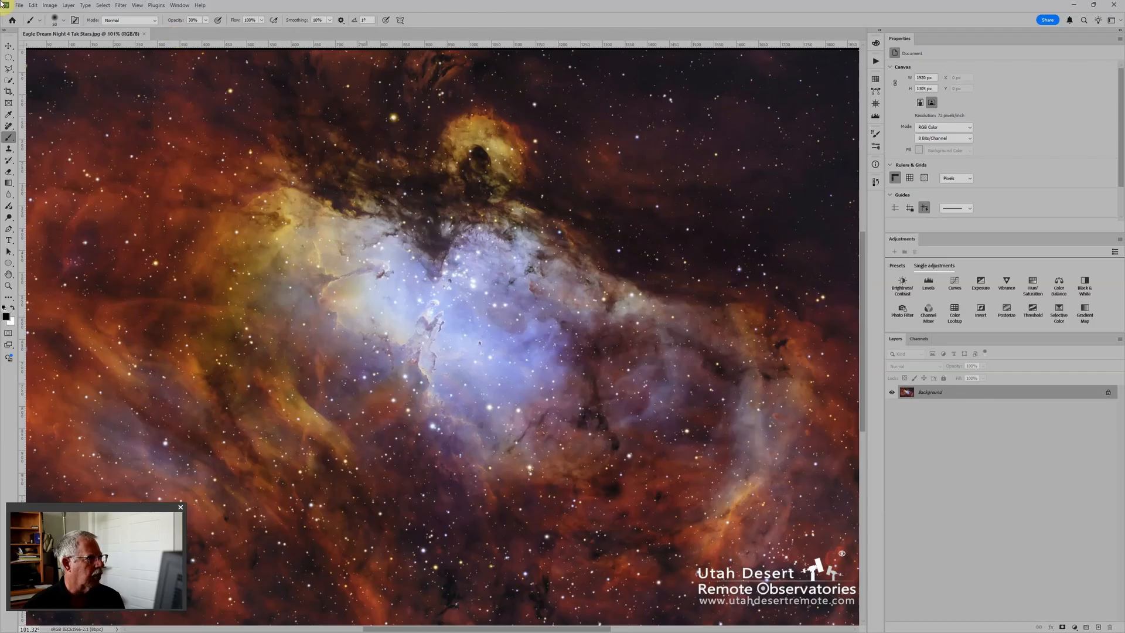
Step: Start loading files into a layer stack and browse to the folder D:\Astro\DreamScope Data\Eagle M16
click(18, 8)
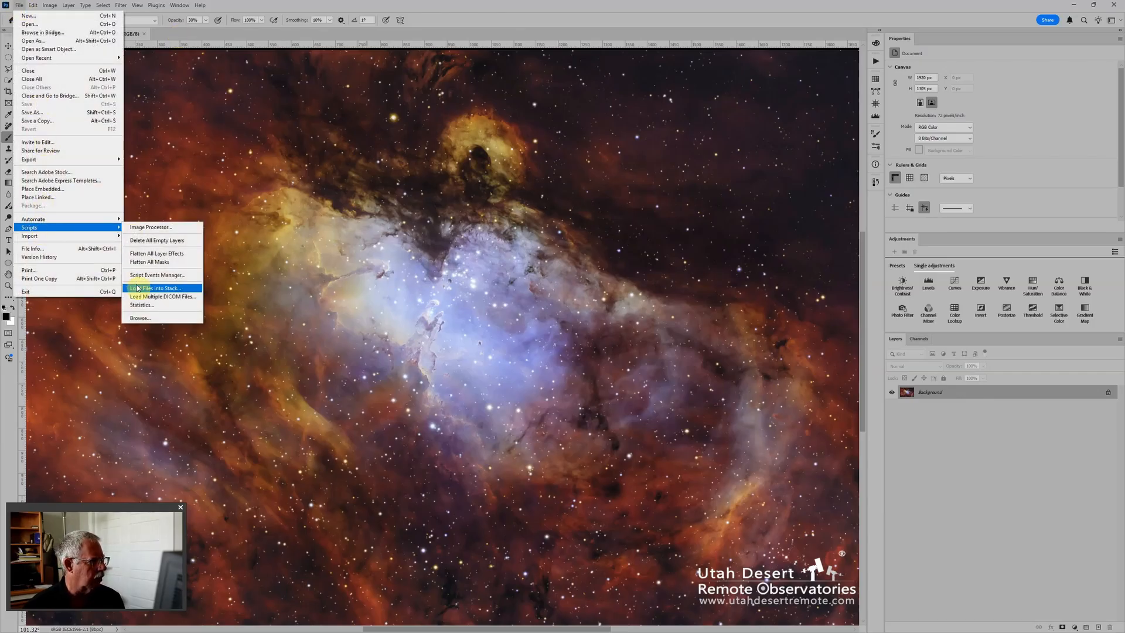
click(140, 288)
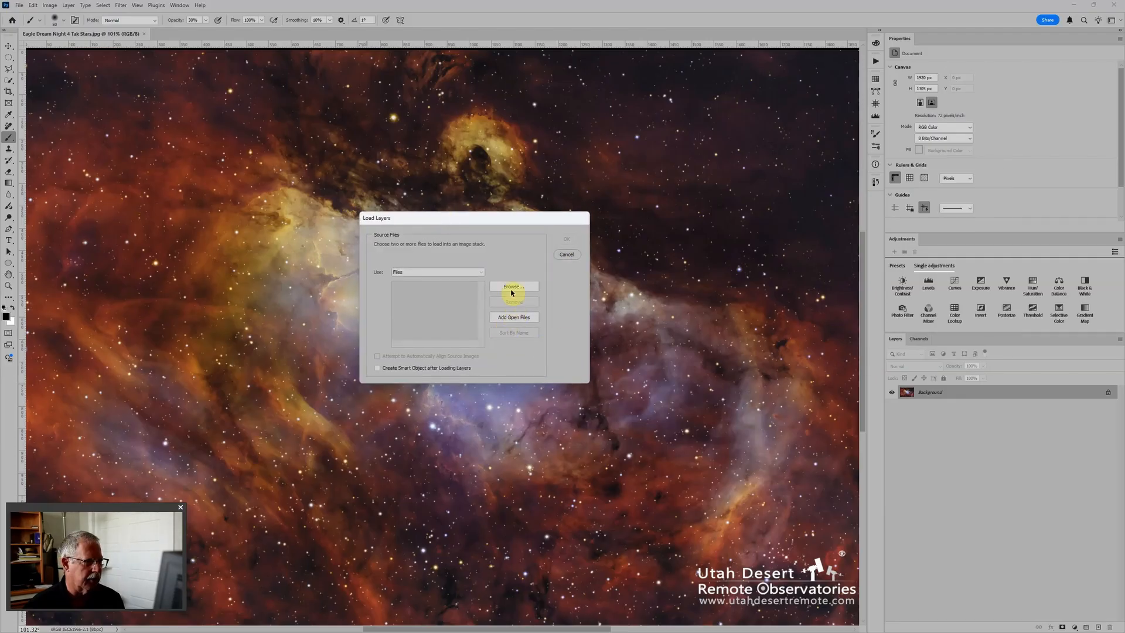
click(512, 287)
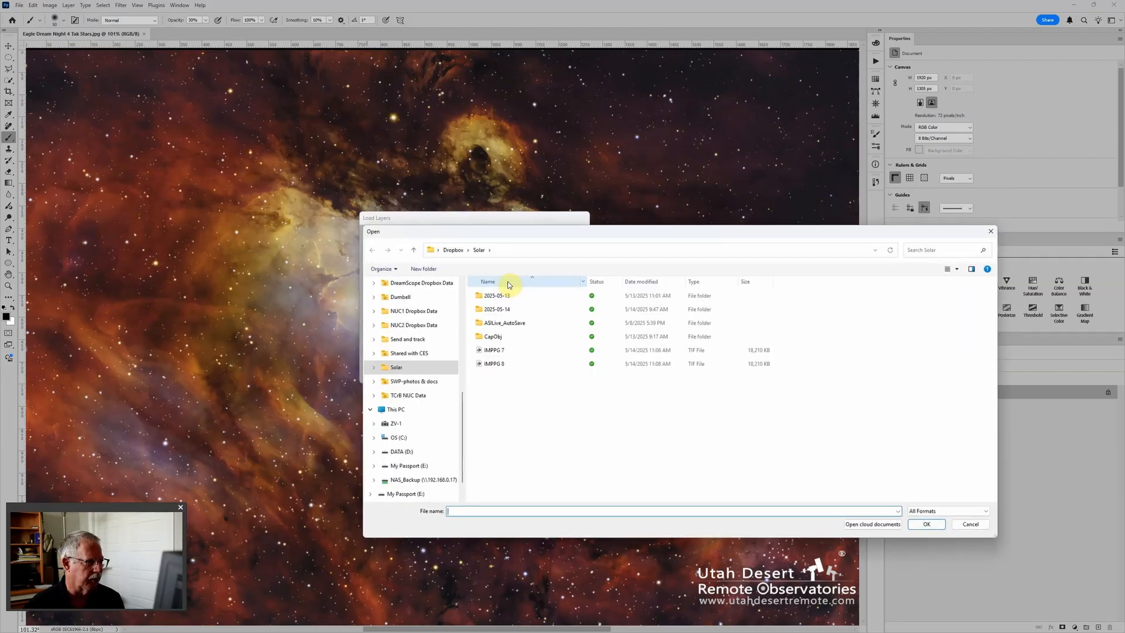
click(417, 453)
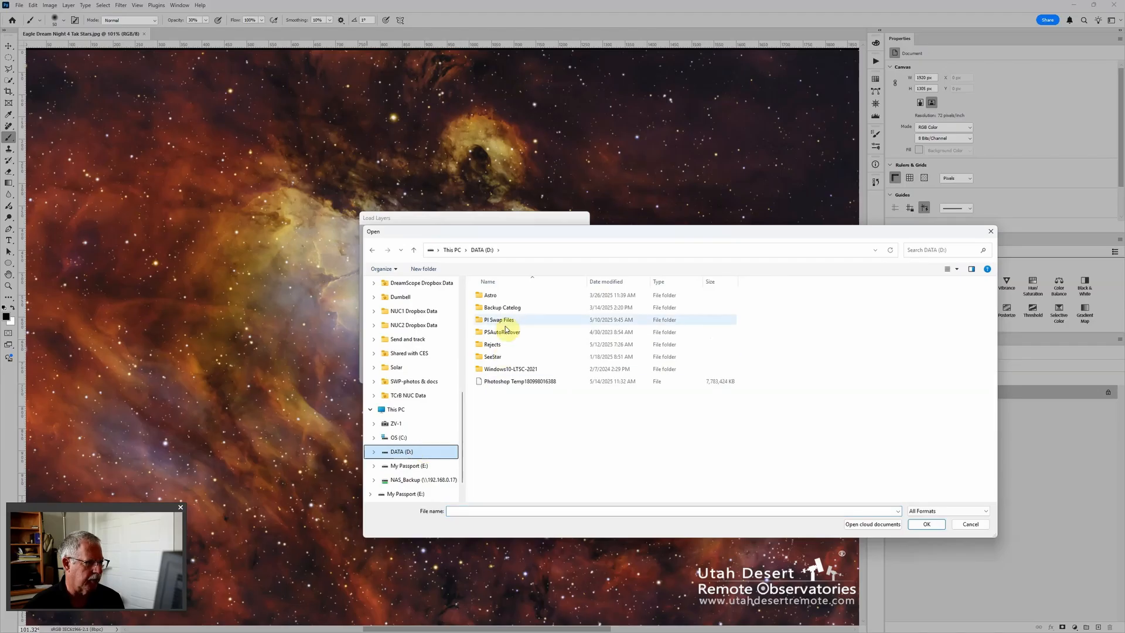
click(502, 299)
double_click(502, 299)
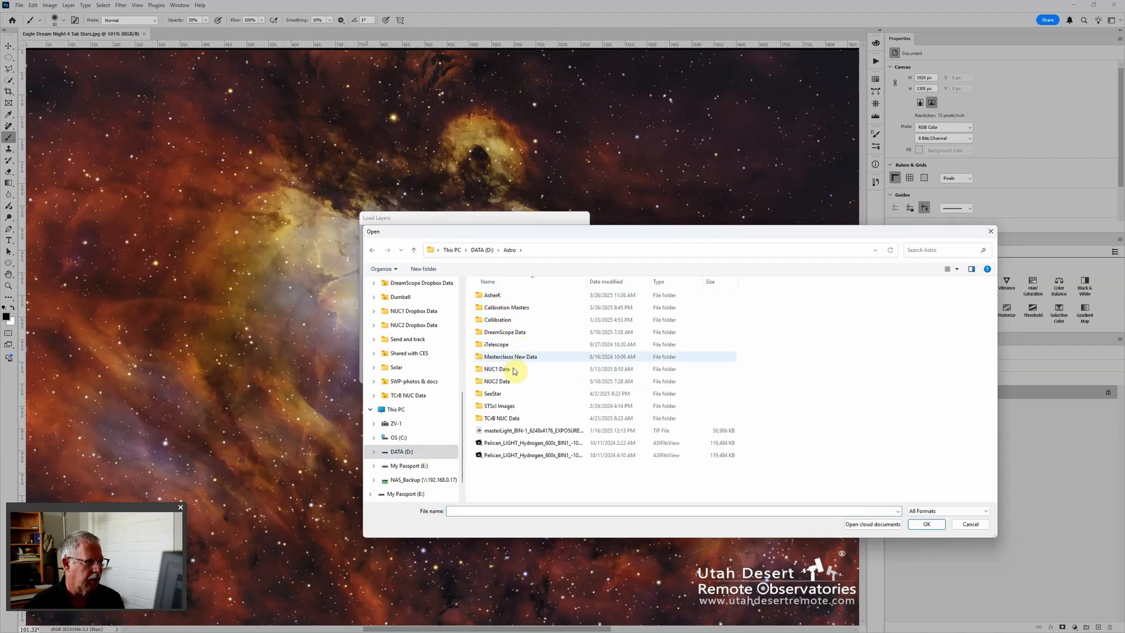
double_click(508, 333)
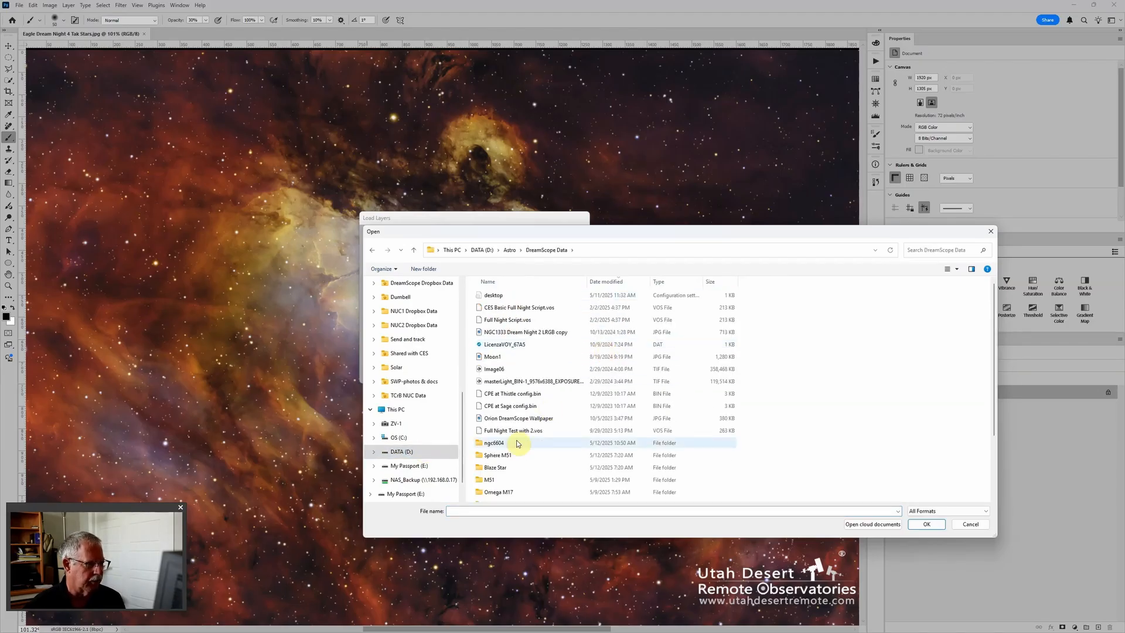
scroll(511, 469, down, 2)
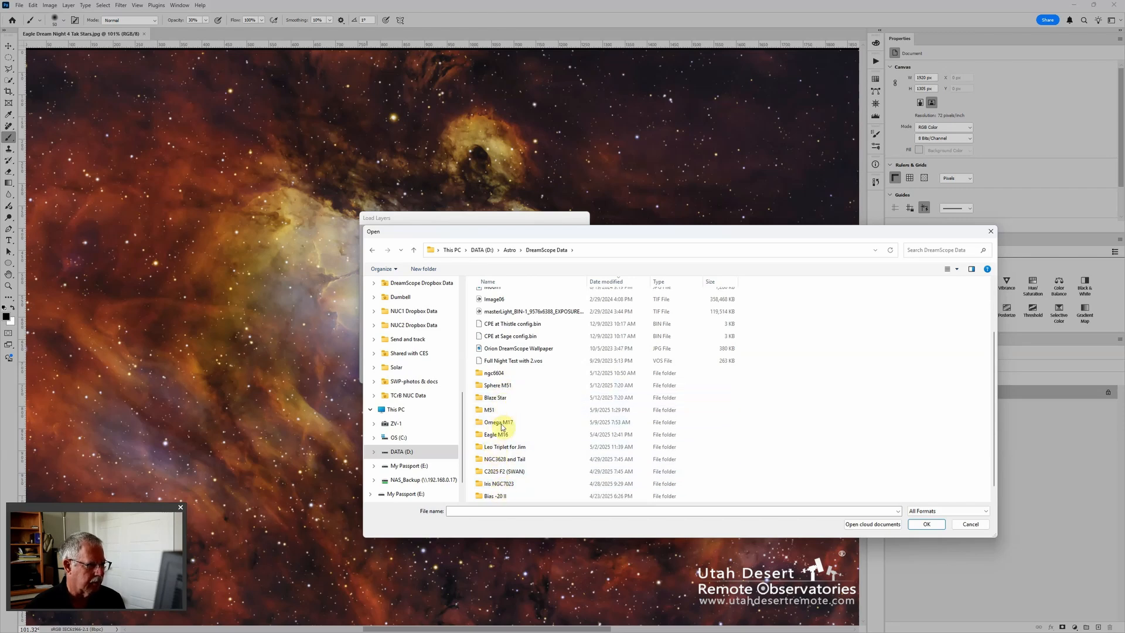
scroll(502, 459, down, 1)
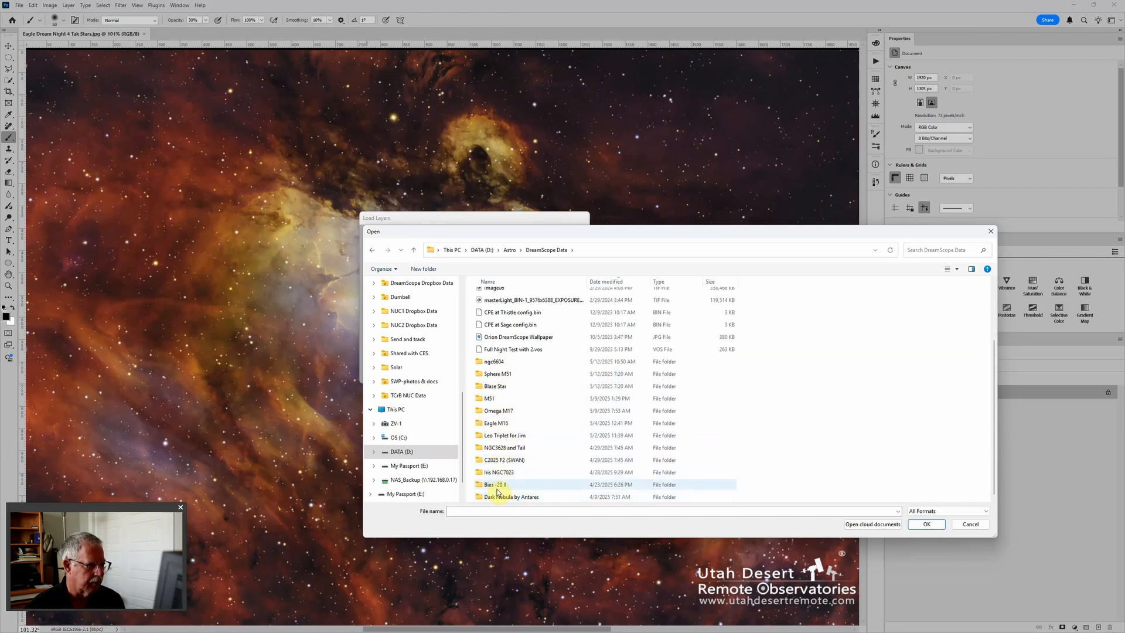
double_click(498, 423)
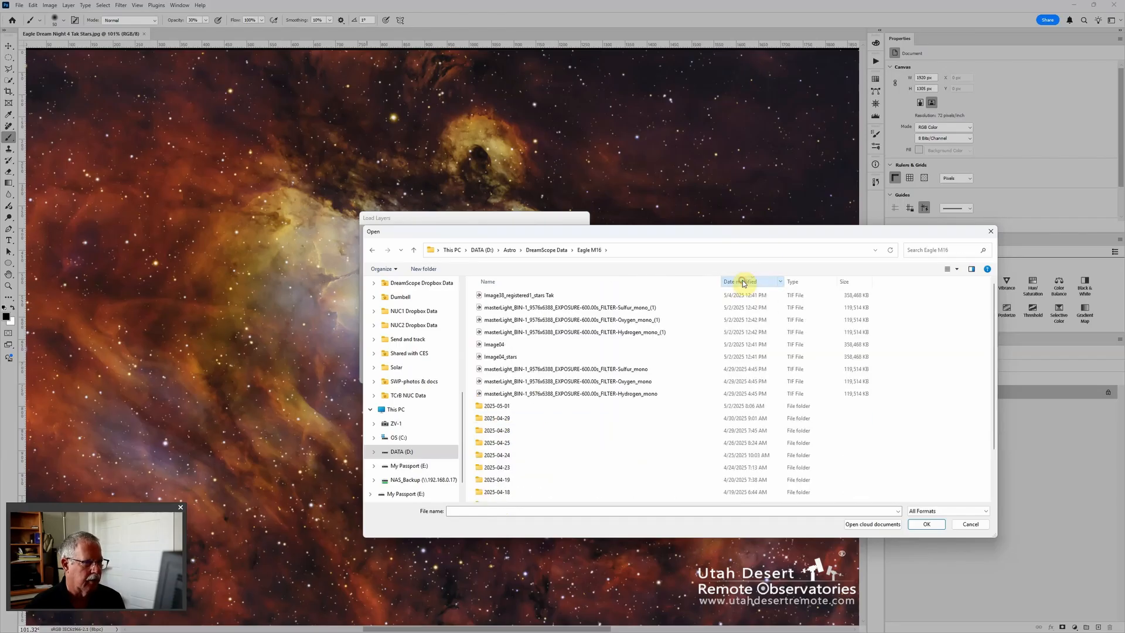
Step: Load the Sulfur, Oxygen and Hydrogen mono (1) masterLight TIFs plus Image04 and Image04_stars as layers of one document
click(623, 310)
shift+click(551, 357)
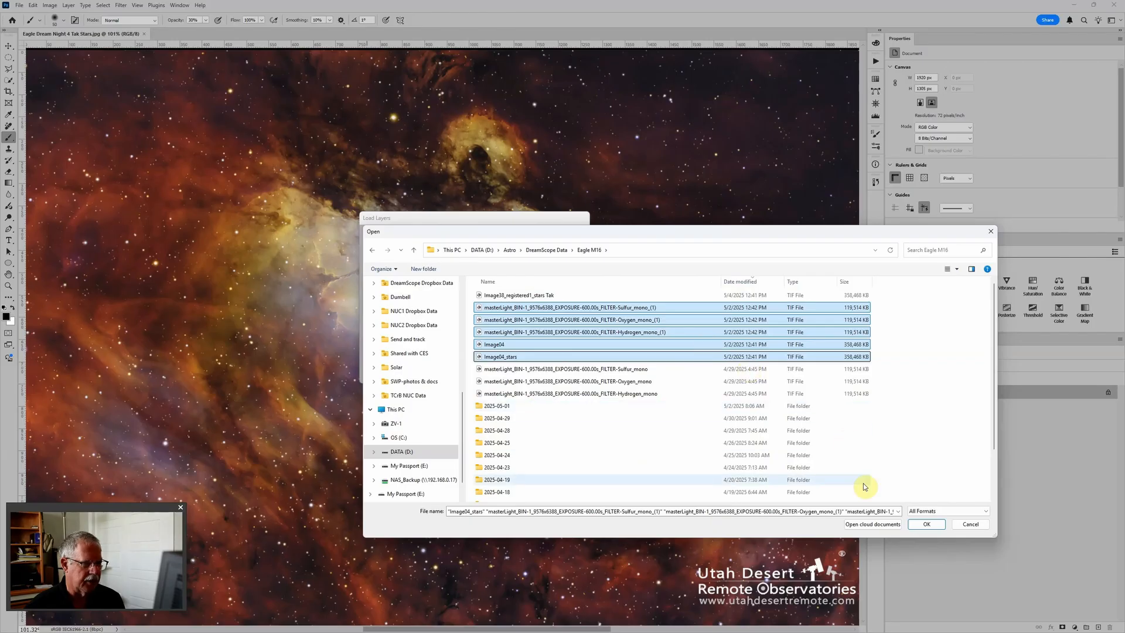
click(926, 524)
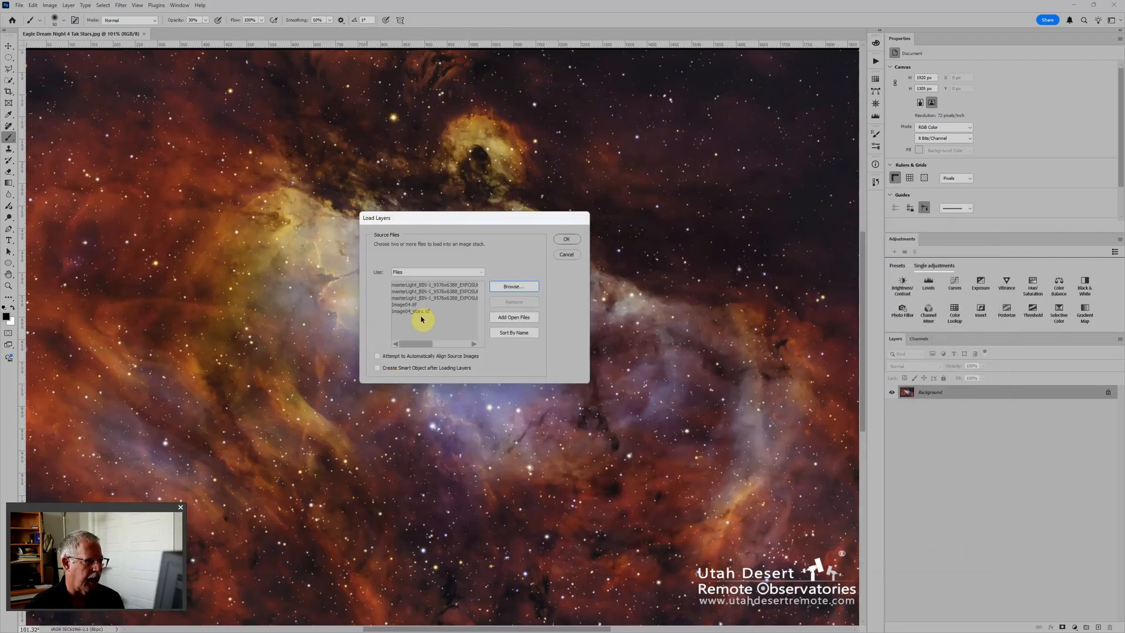
click(567, 239)
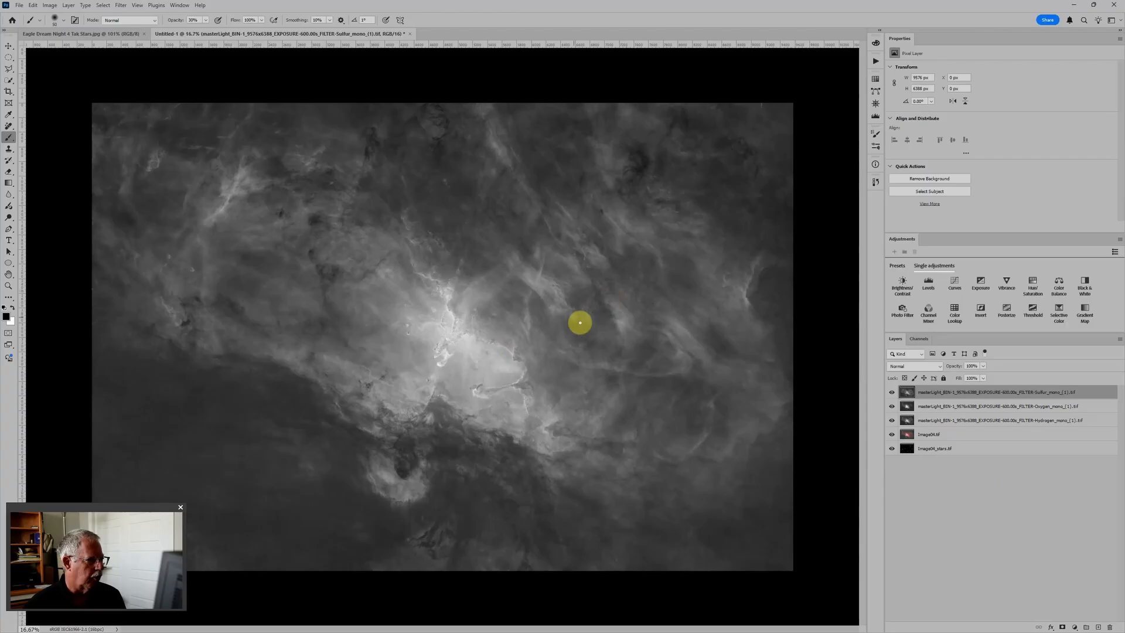
Step: Rotate the whole canvas of the stacked document by 180°
click(50, 5)
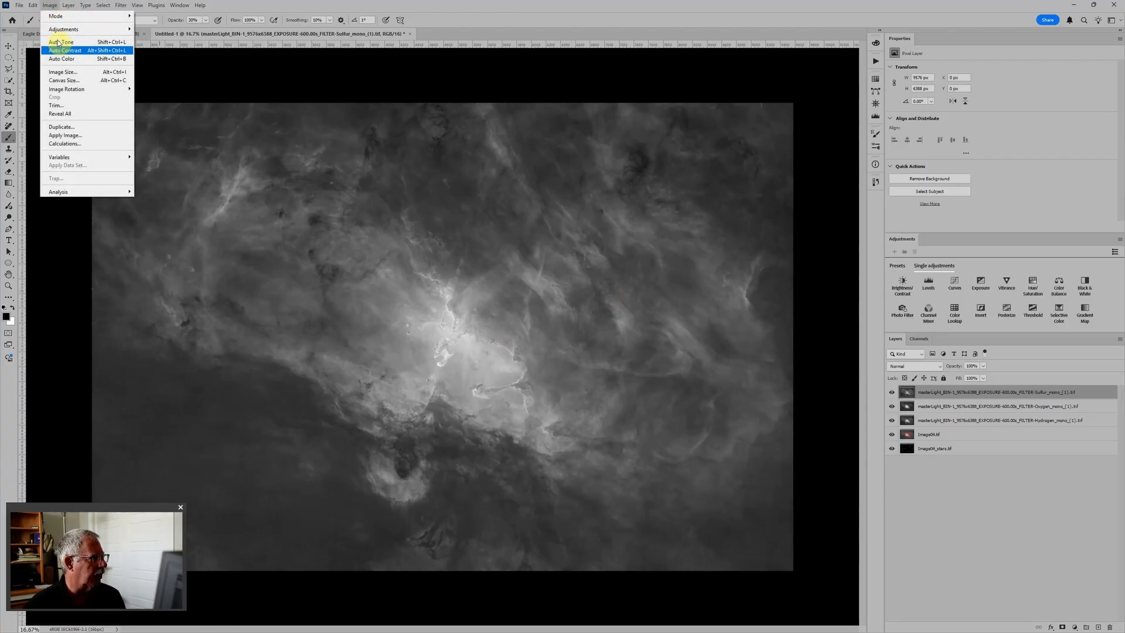
mouse_move(66, 90)
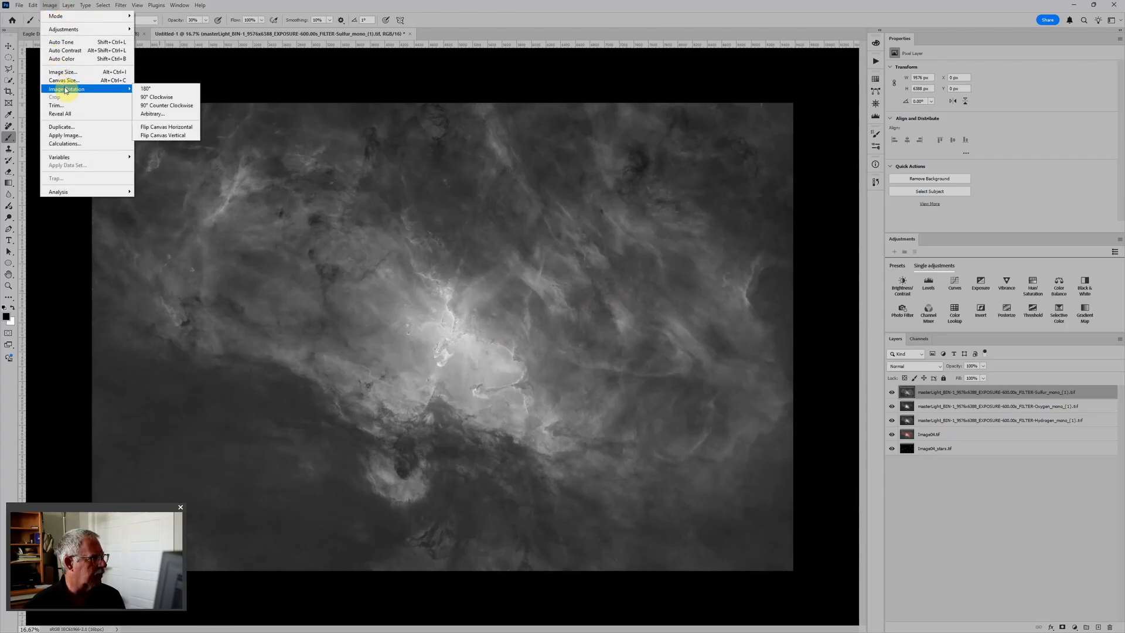
click(163, 98)
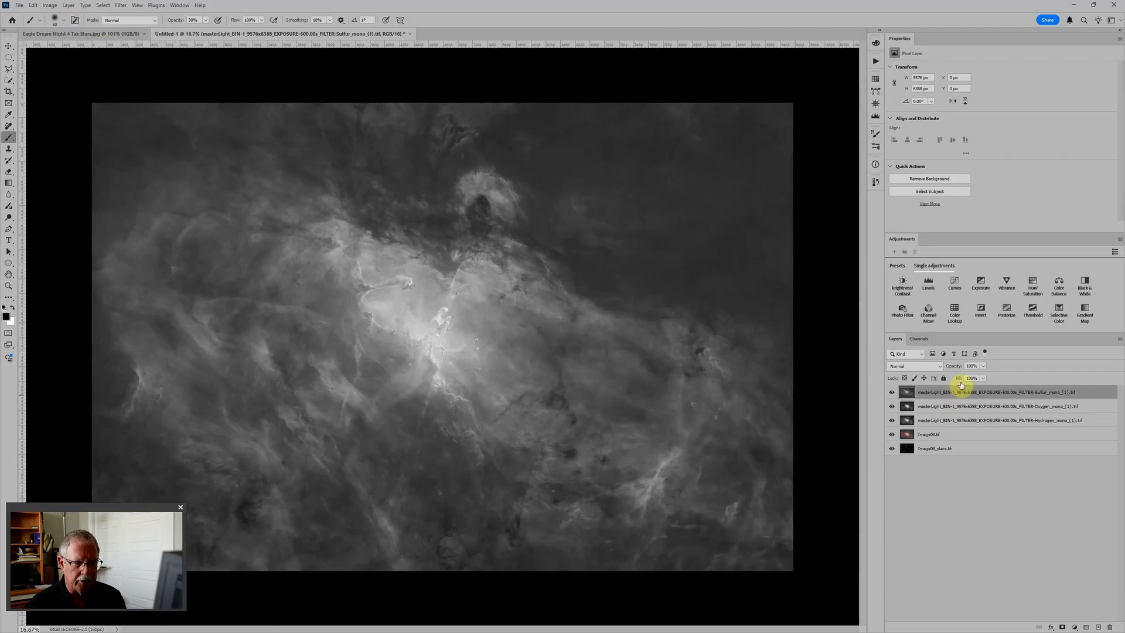
Step: Reorder the layers so Image04.tif is at the bottom of the stack and Image04_stars.tif is at the top
click(943, 436)
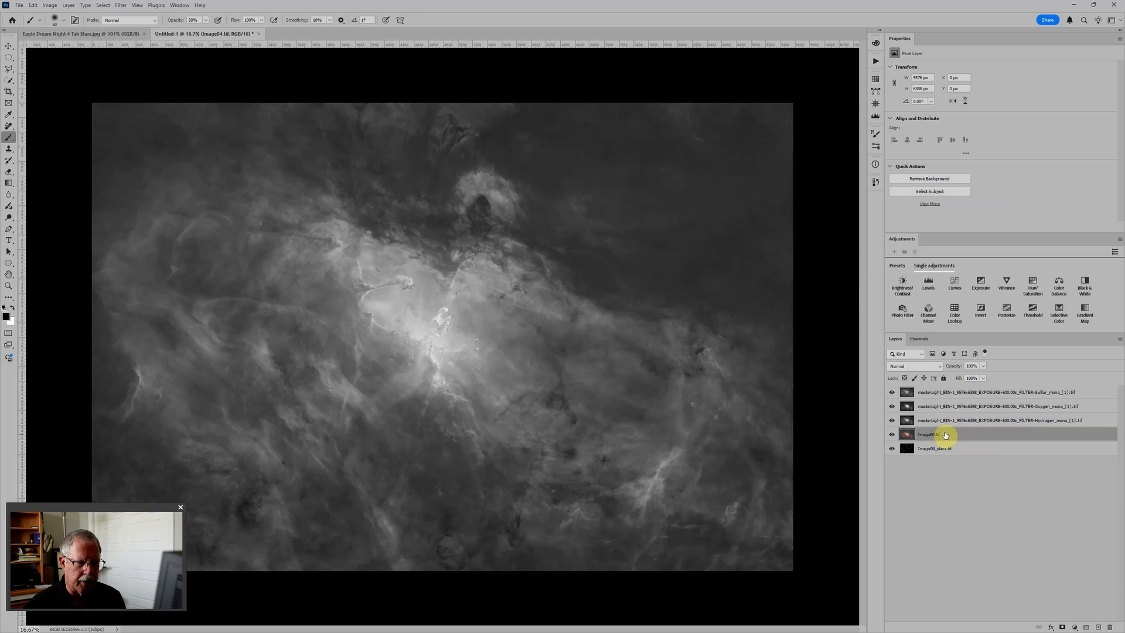
drag(898, 434, 910, 475)
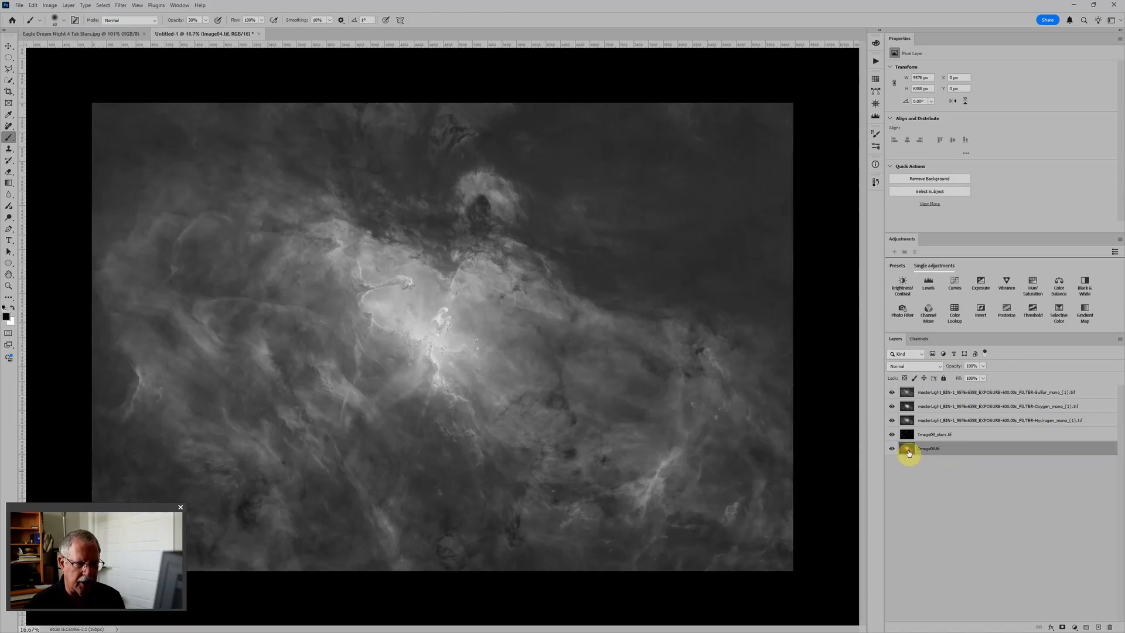
click(946, 435)
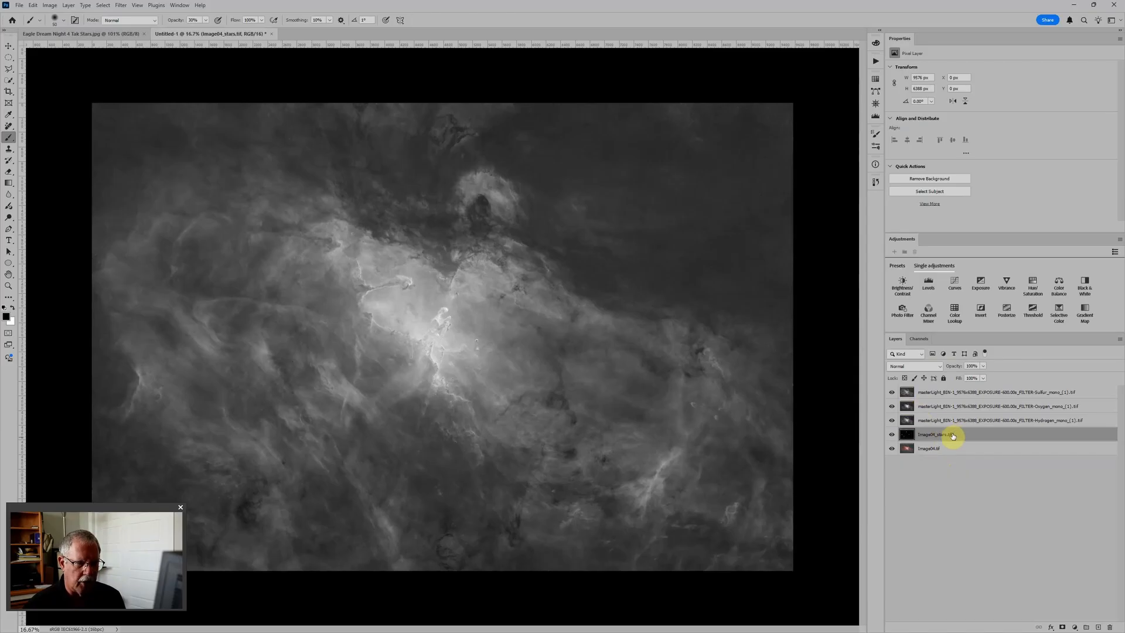
drag(952, 435, 949, 384)
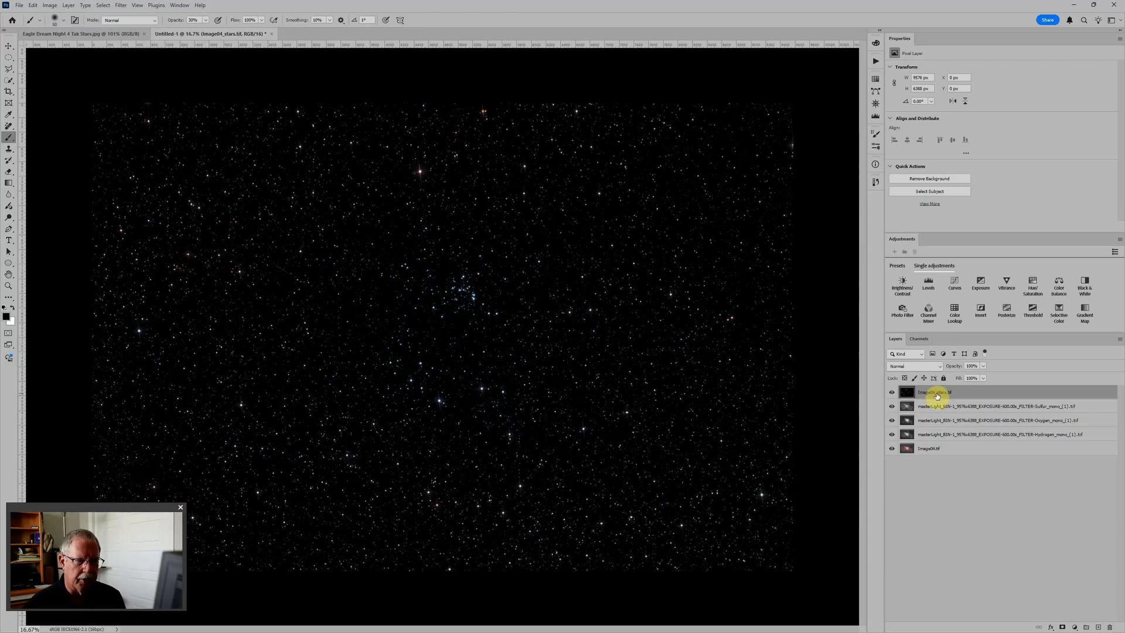
Step: Put the Image04_stars.tif layer into a group named Stars
key(ctrl+g)
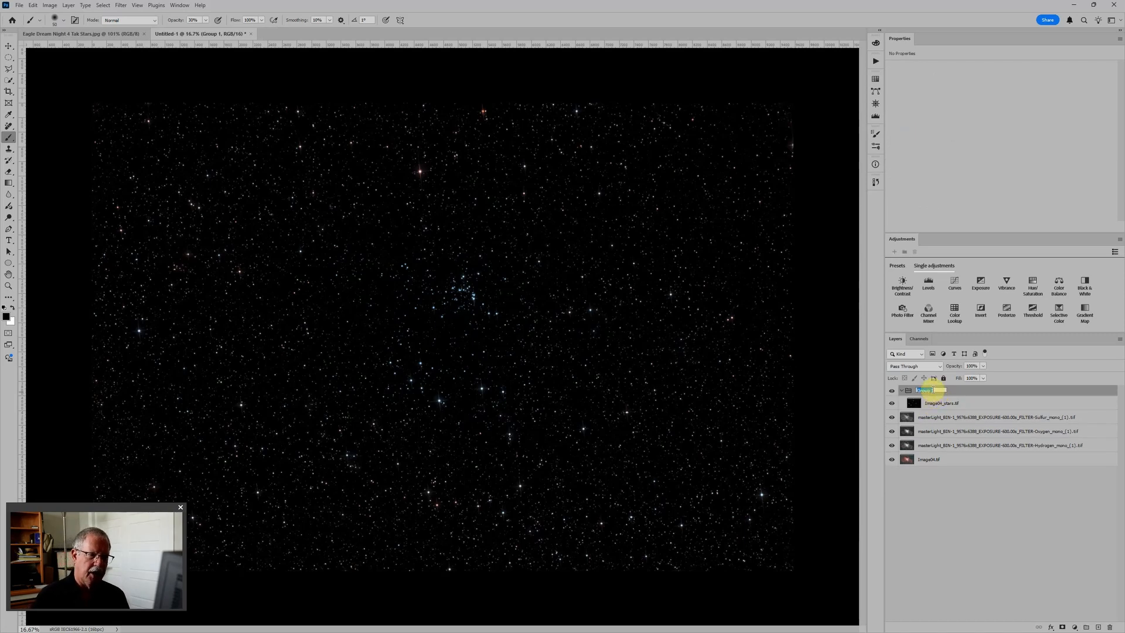
text(Stars)
key(Return)
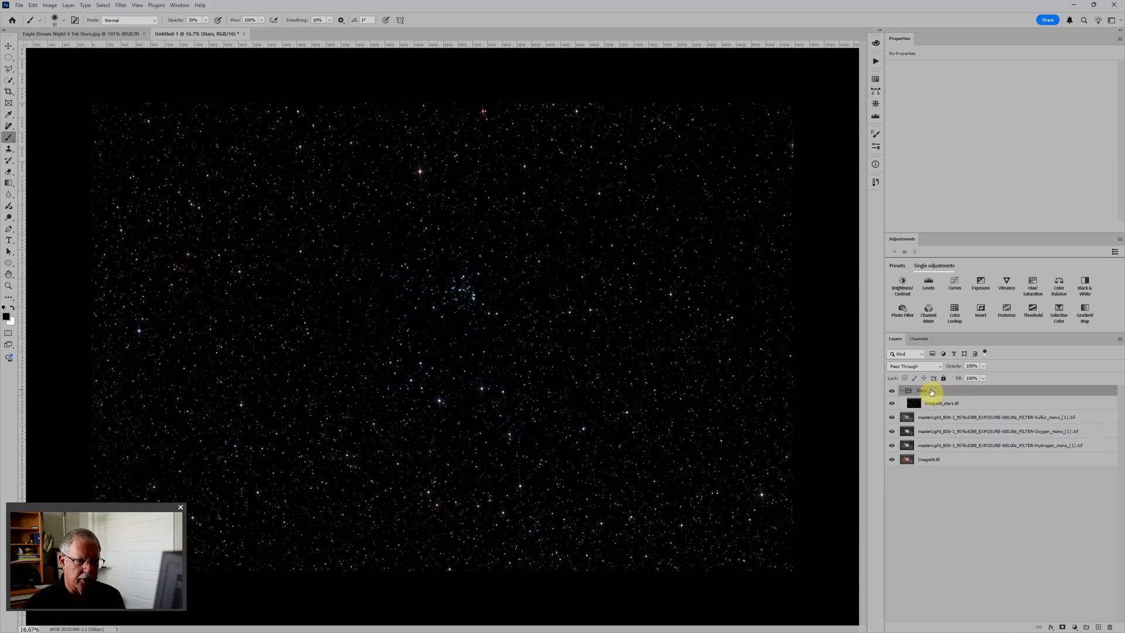
Step: Set the Stars group's blend mode to Screen, and hide and collapse the group
click(917, 366)
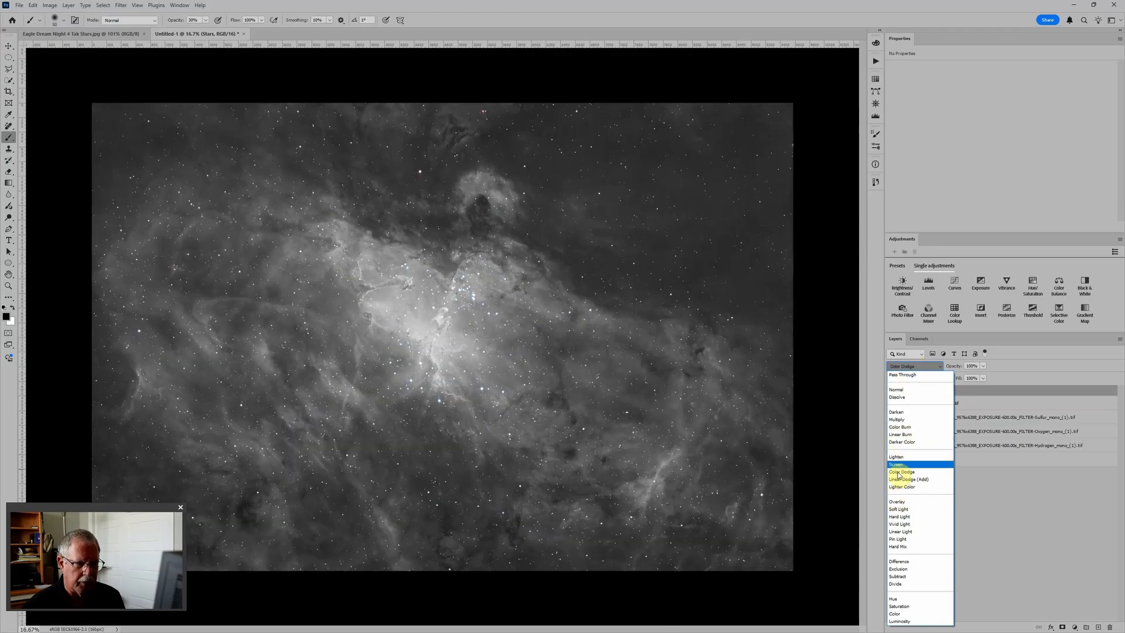
click(898, 465)
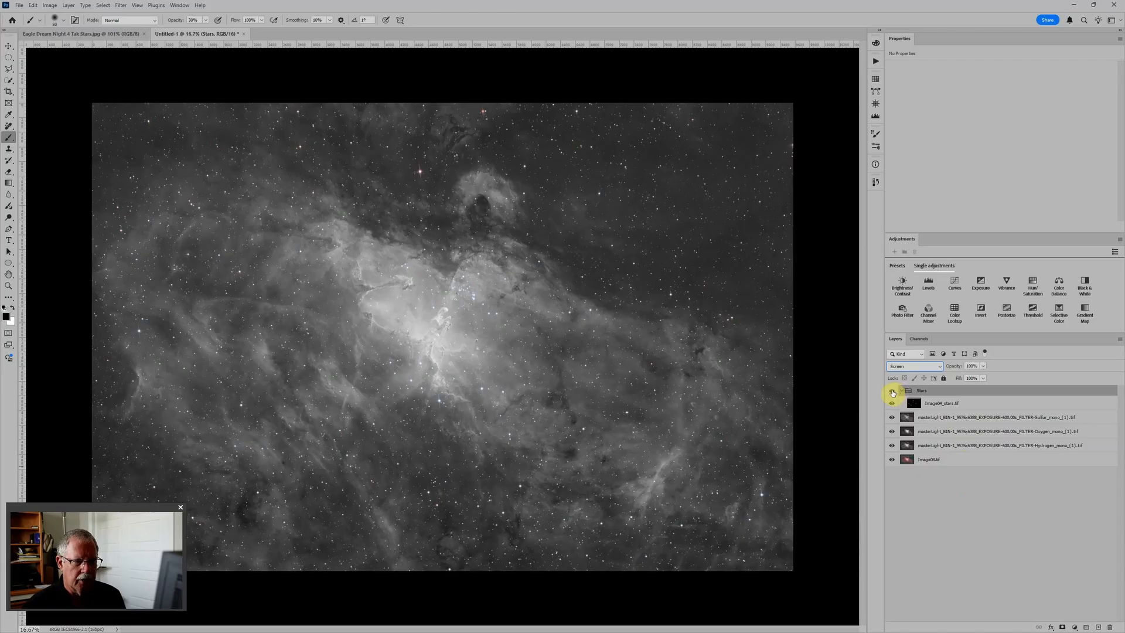
click(892, 392)
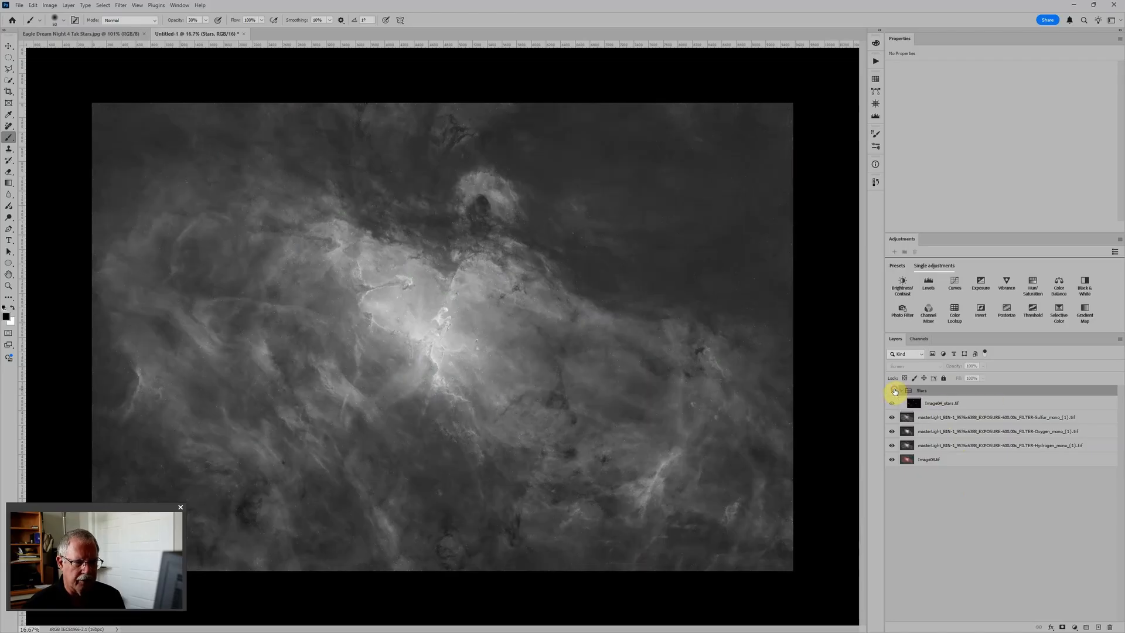
click(902, 391)
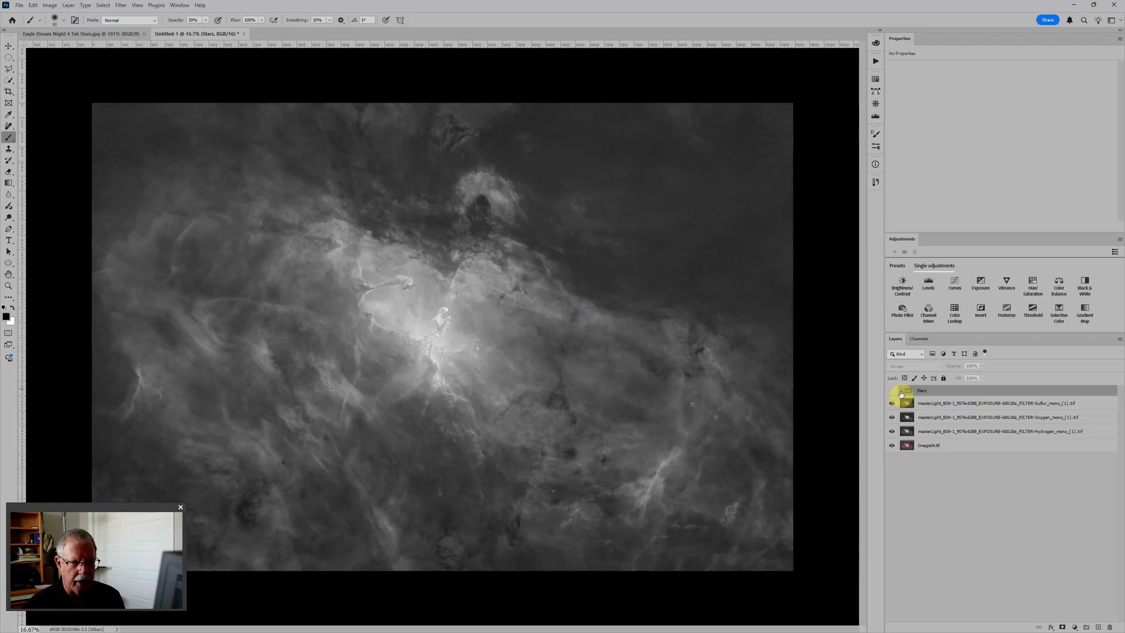
Step: Reorder the mono filter layers so Hydrogen is above Oxygen and Sulfur is below Oxygen
click(967, 404)
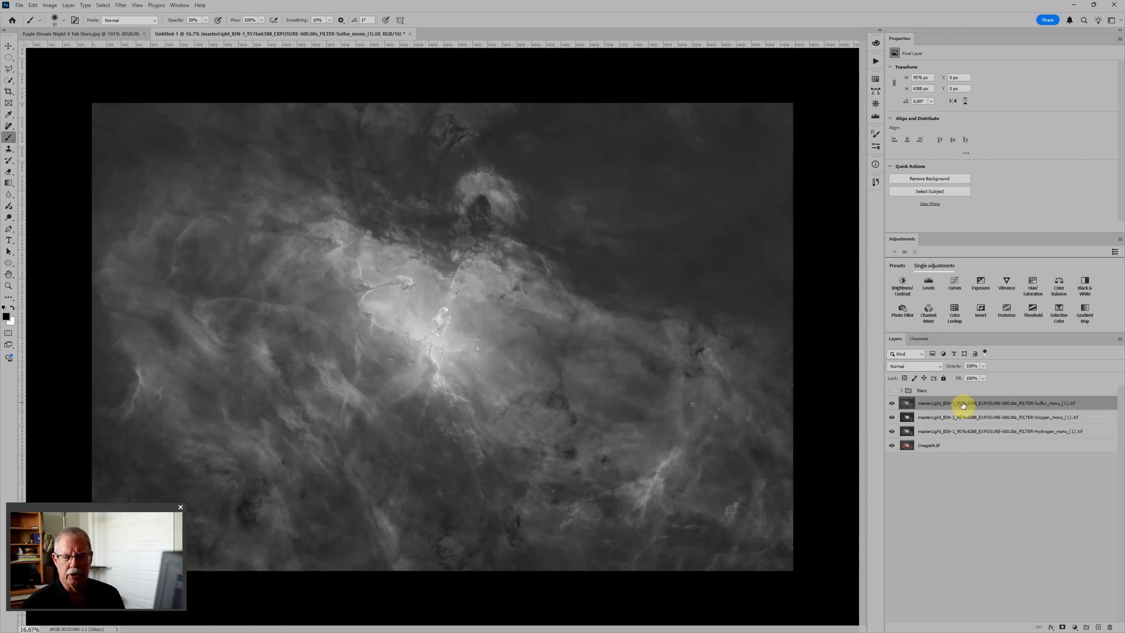
mouse_move(984, 431)
mouse_down()
mouse_move(985, 398)
mouse_move(985, 417)
mouse_up()
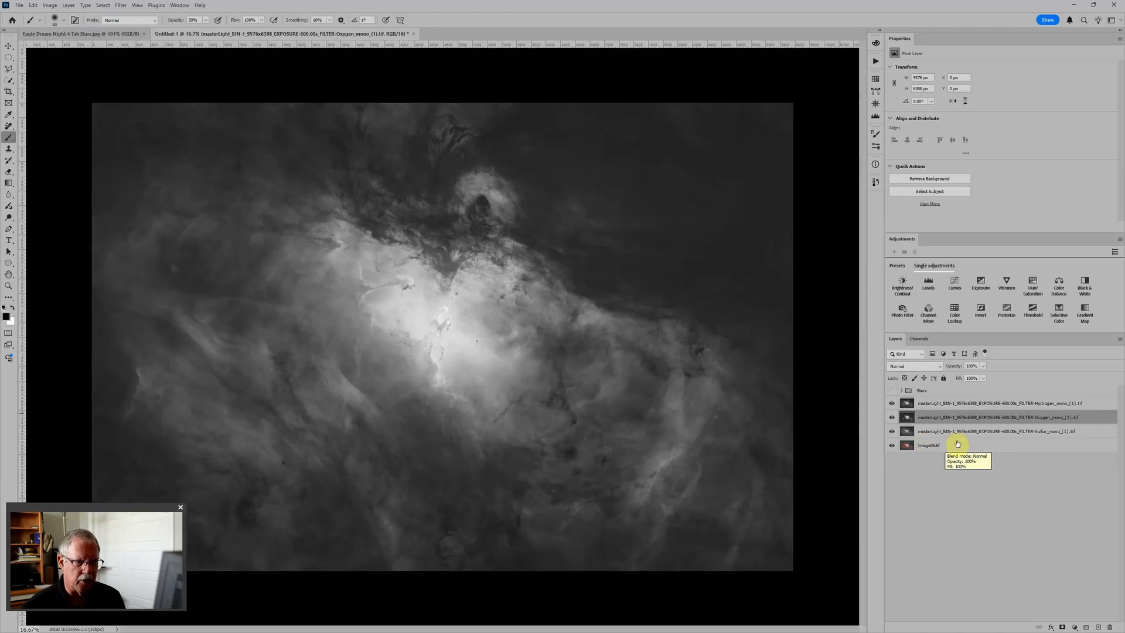
Step: Put the Hydrogen mono layer into its own group named Hydrogen, and collapse and hide the group
click(955, 404)
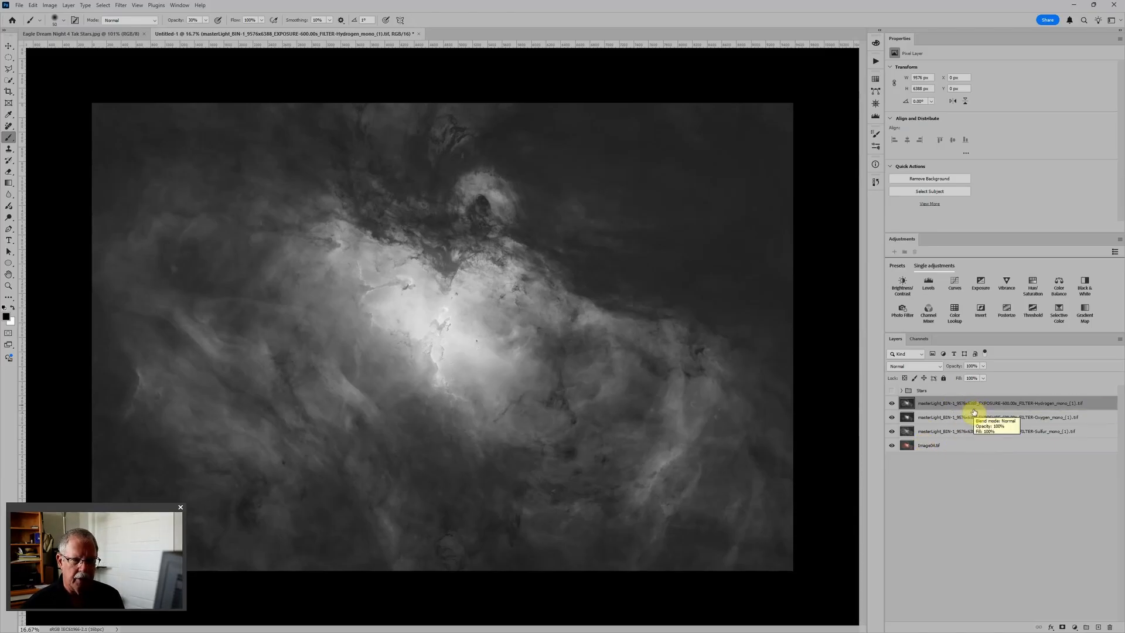
key(ctrl+g)
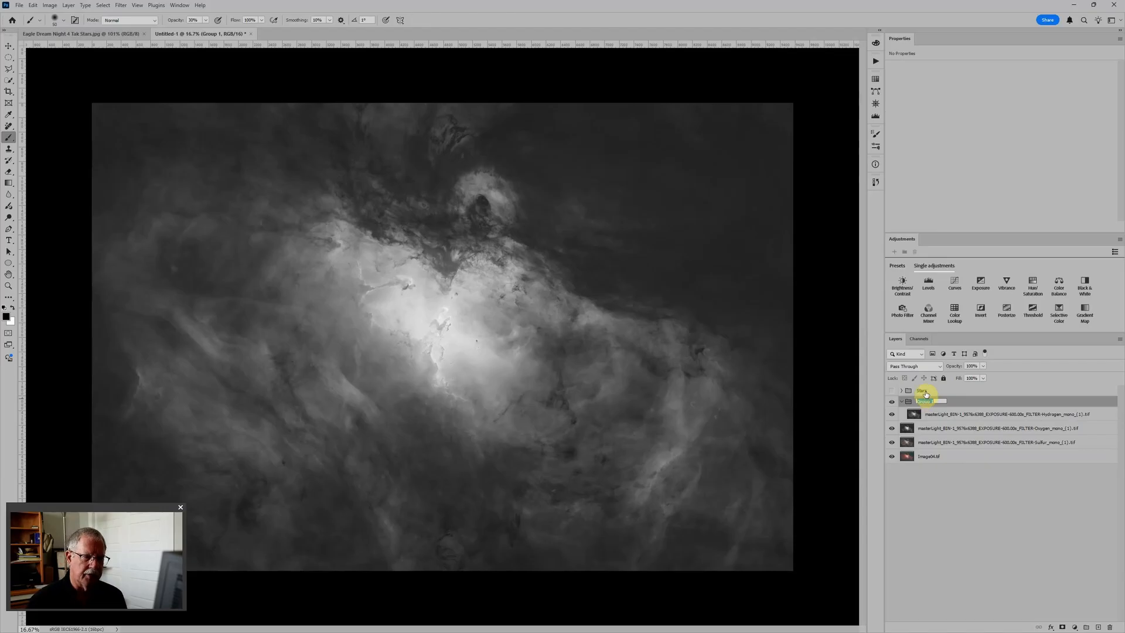
text(Hydroe)
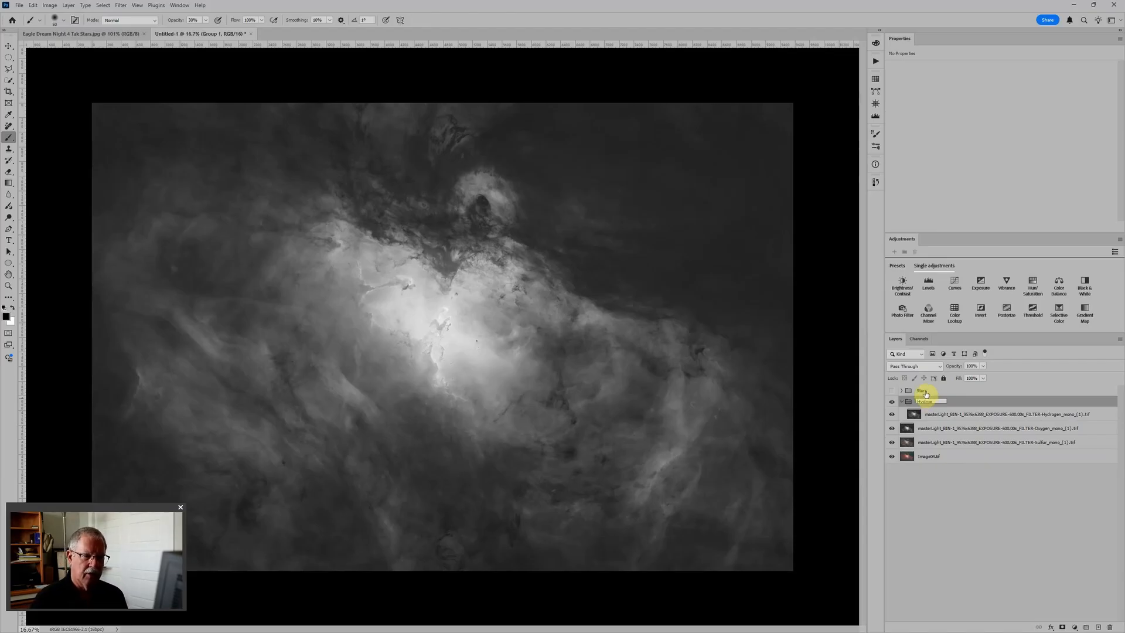
text(en)
key(Return)
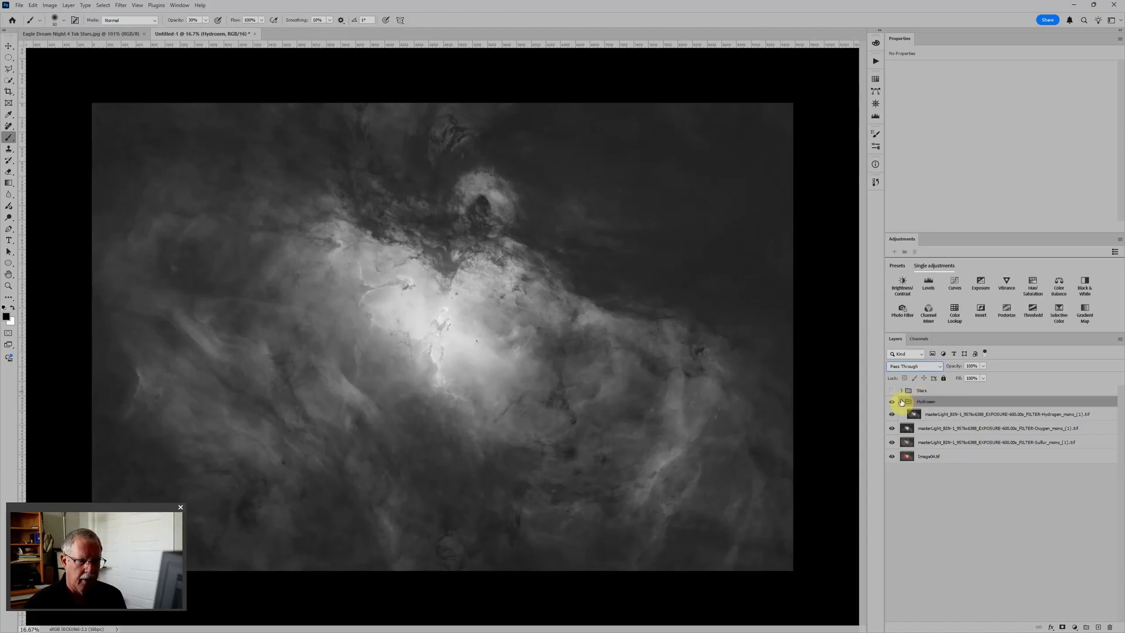
click(901, 402)
click(893, 401)
Step: Put the Oxygen mono layer into its own group named Oxyten and hide the group
click(915, 416)
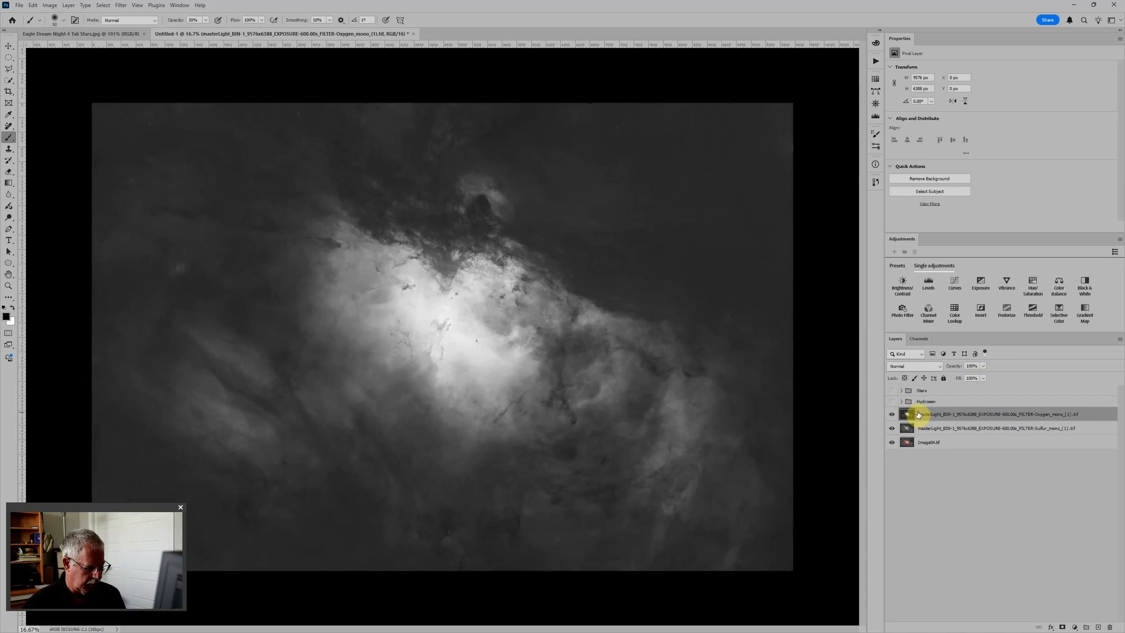
key(ctrl+g)
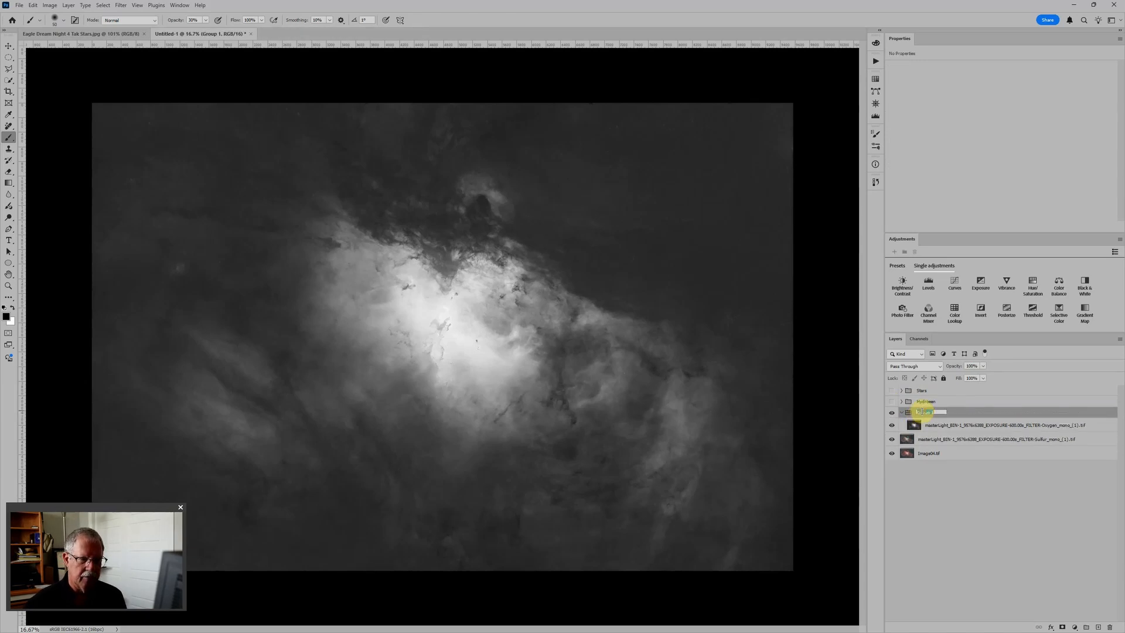
text(Oxyten)
key(Return)
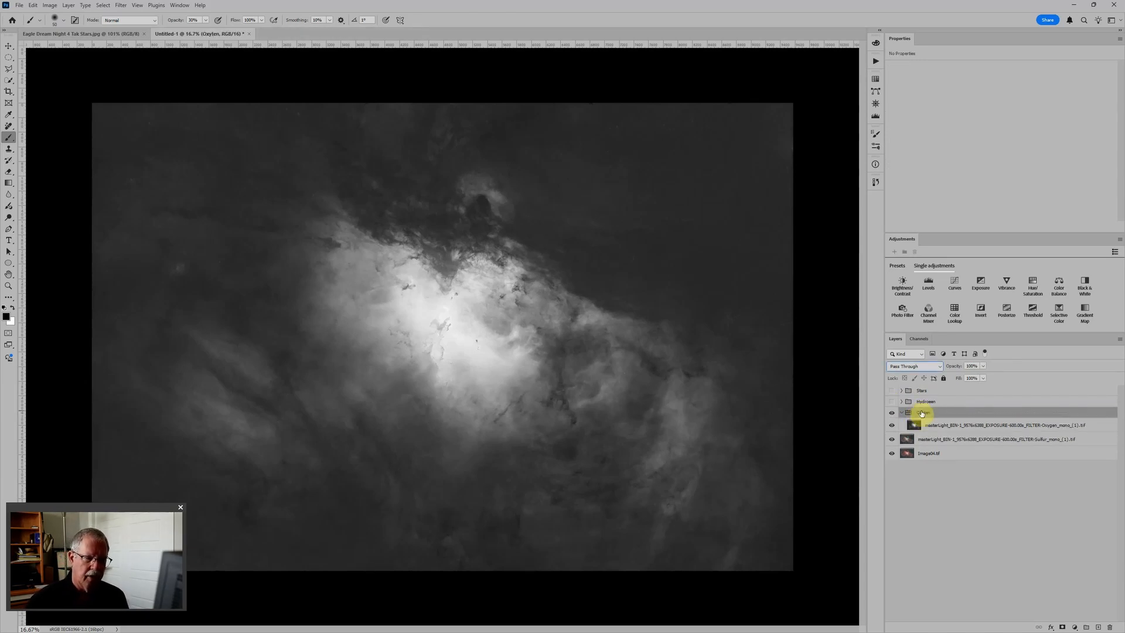
click(891, 413)
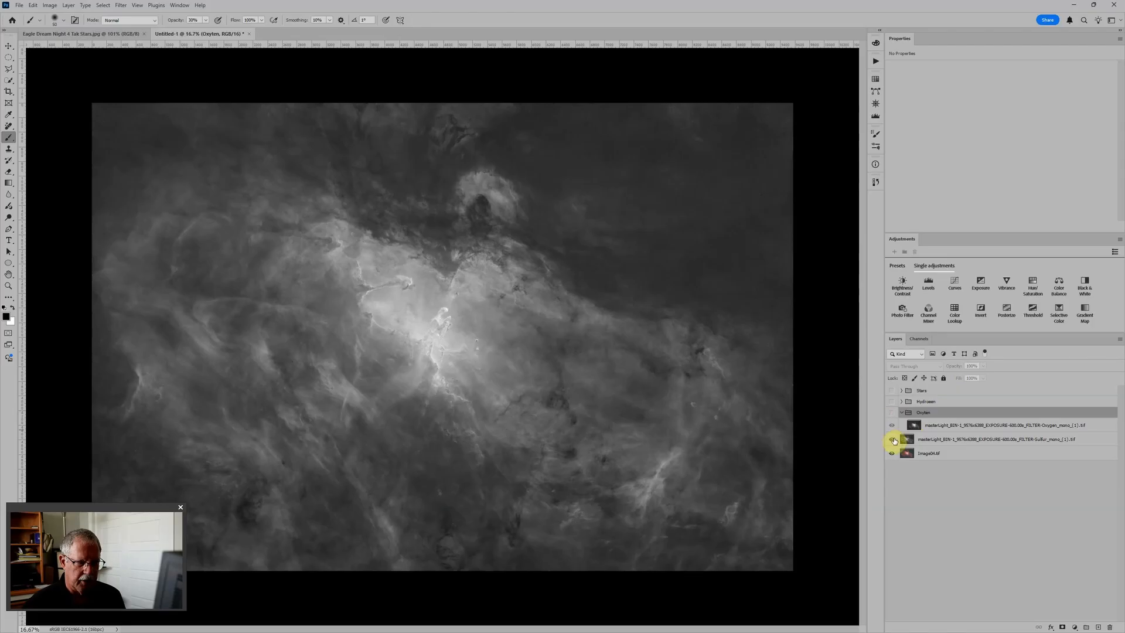
Step: Put the Sulfur mono layer into its own group named Sulfur
click(909, 441)
key(ctrl+g)
double_click(922, 437)
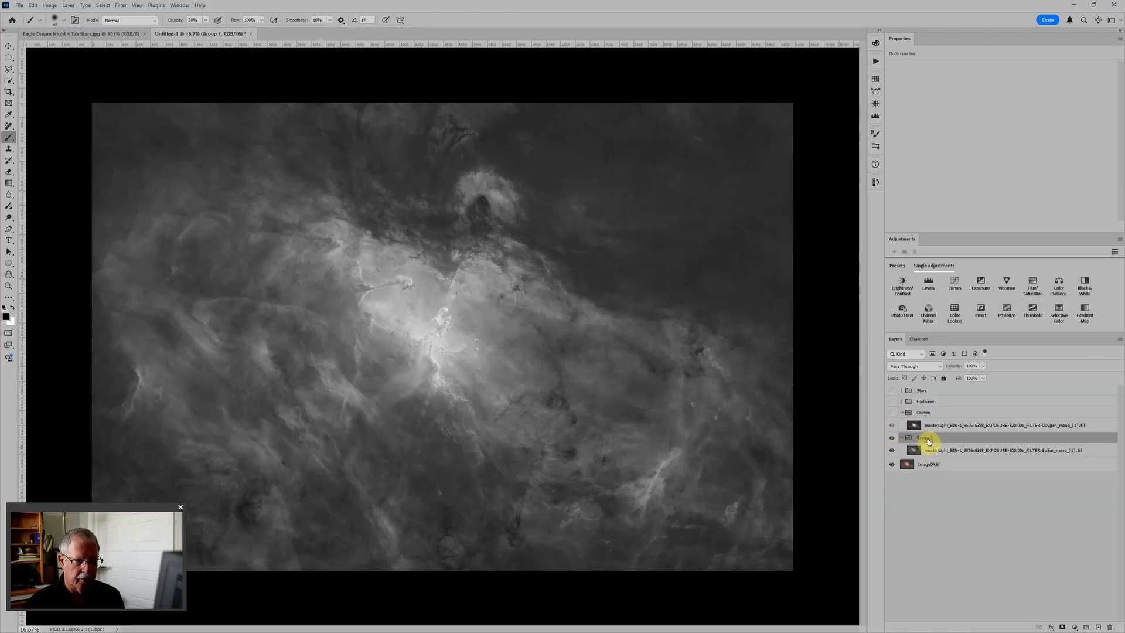
text(Sulfur)
key(Return)
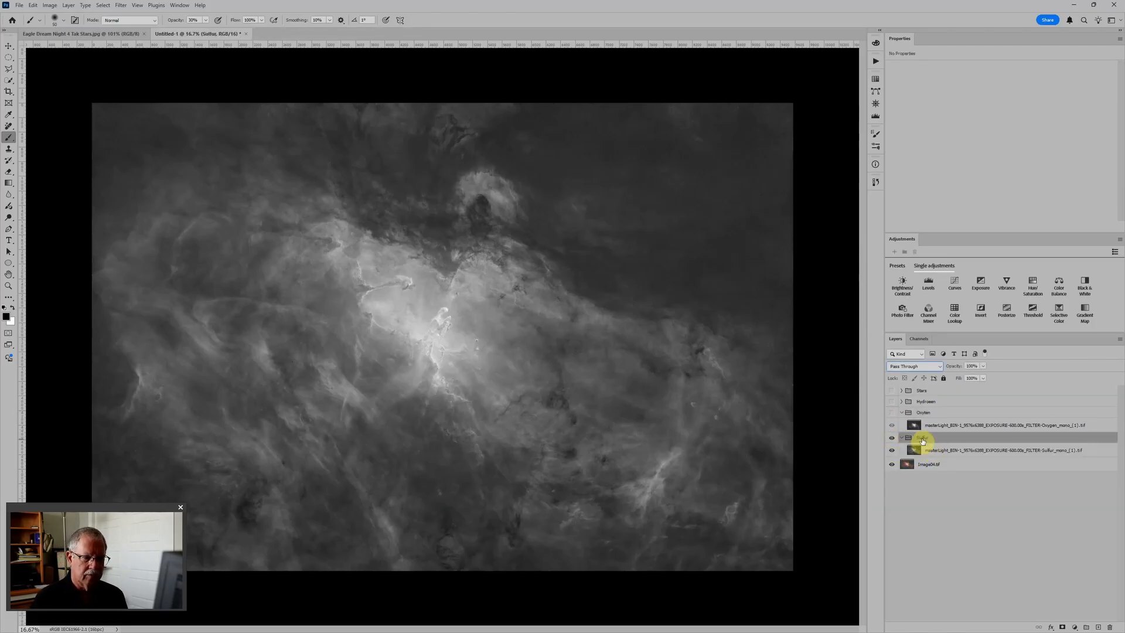
Step: Put the bottom color image layer into its own group named HOO, and hide the Sulfur group
click(921, 465)
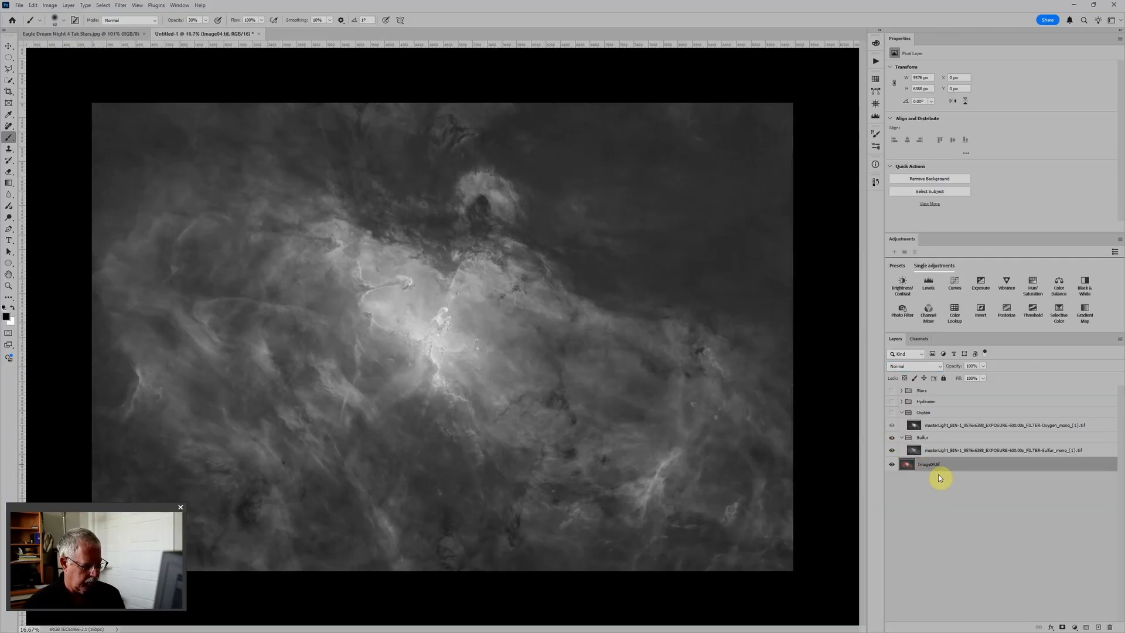
key(ctrl+g)
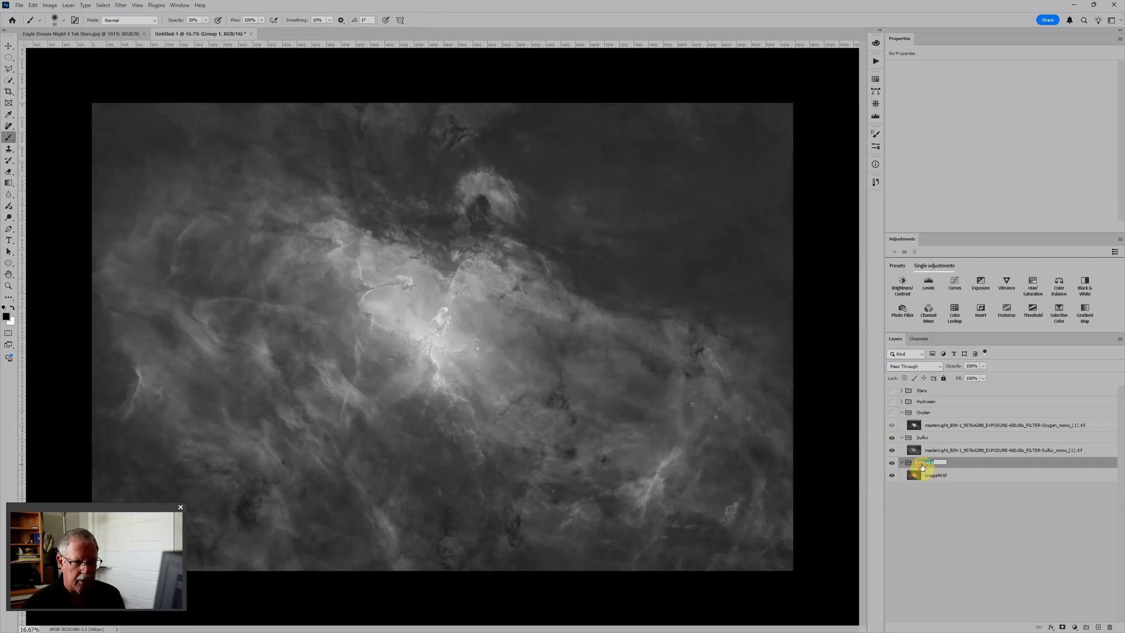
click(923, 464)
text(HOO)
key(Return)
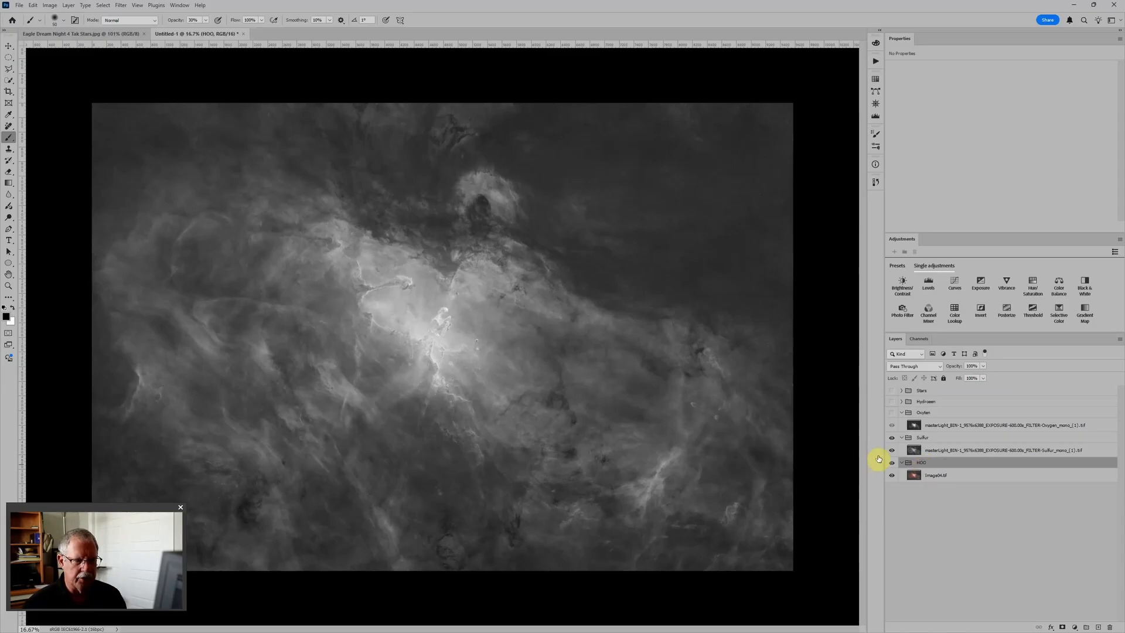
click(892, 438)
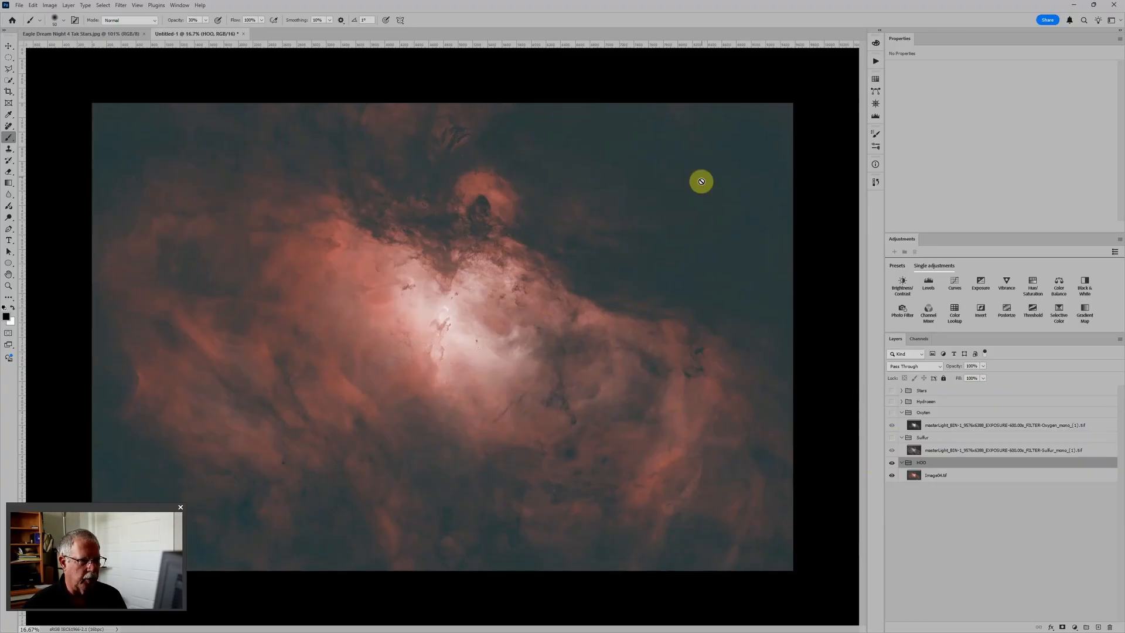
Step: Add a Levels adjustment layer above the color image layer inside the HOO group
scroll(736, 243, up, 3)
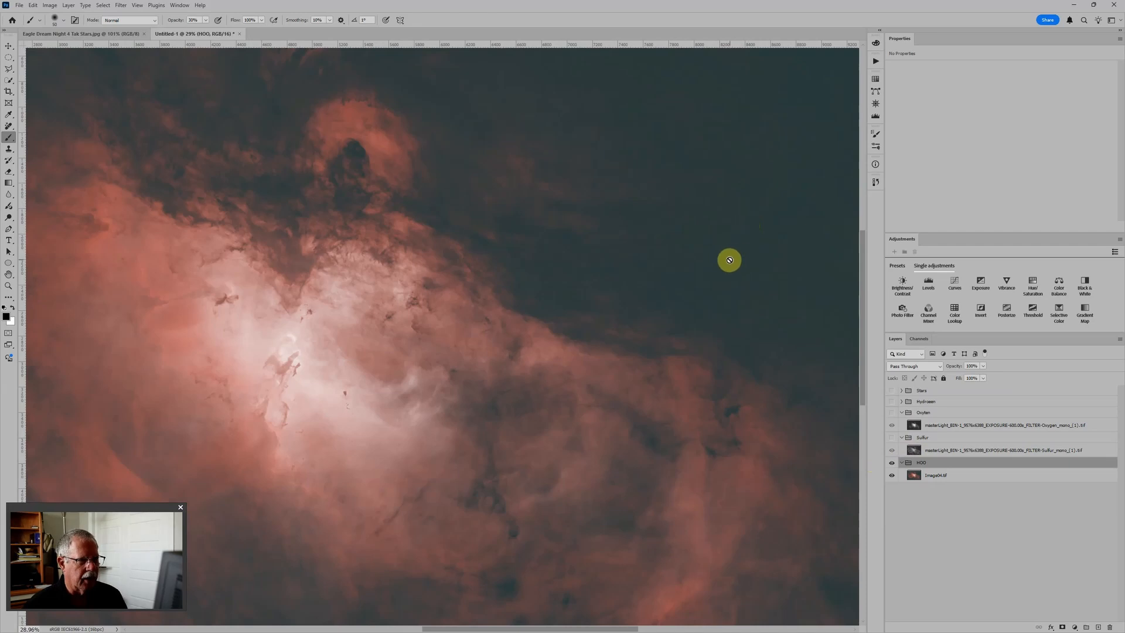
scroll(737, 249, down, 3)
scroll(738, 252, down, 1)
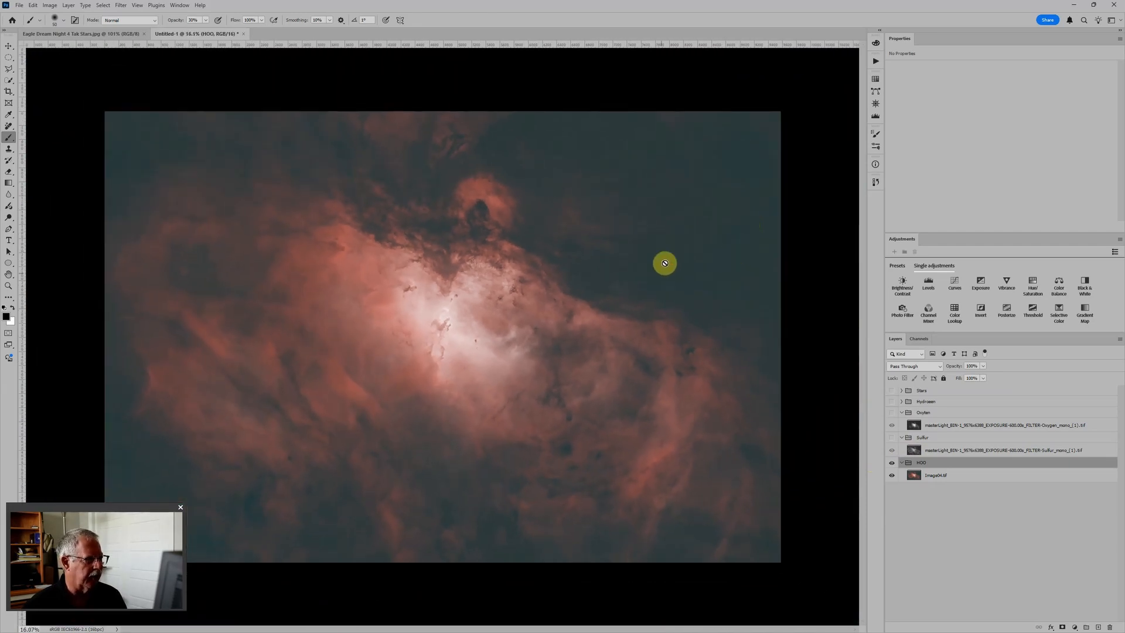
click(983, 477)
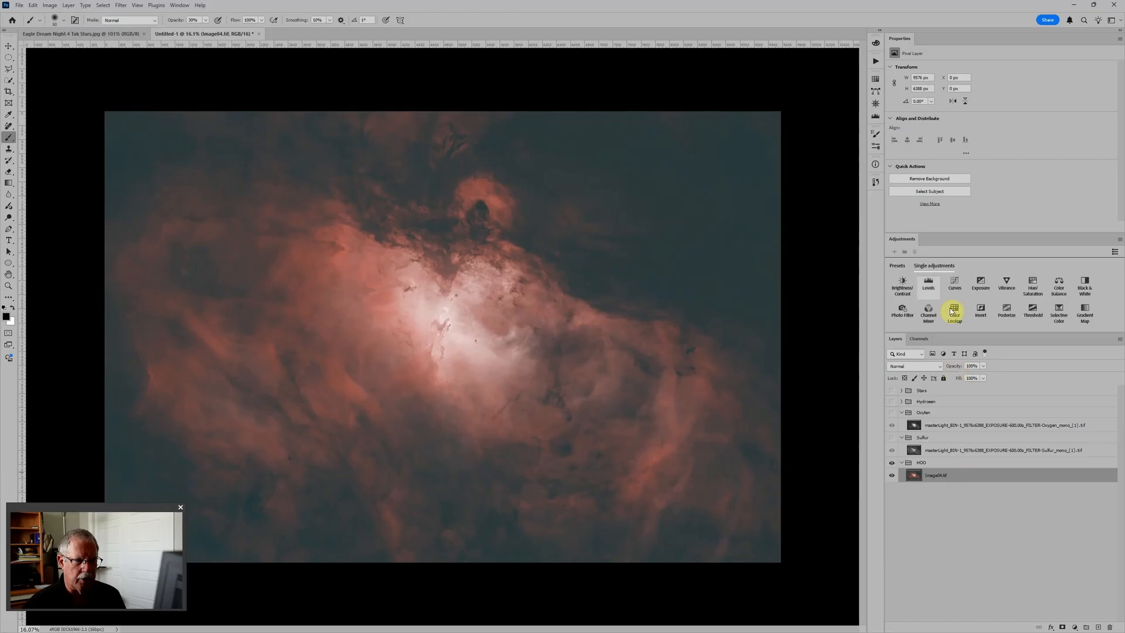
click(929, 289)
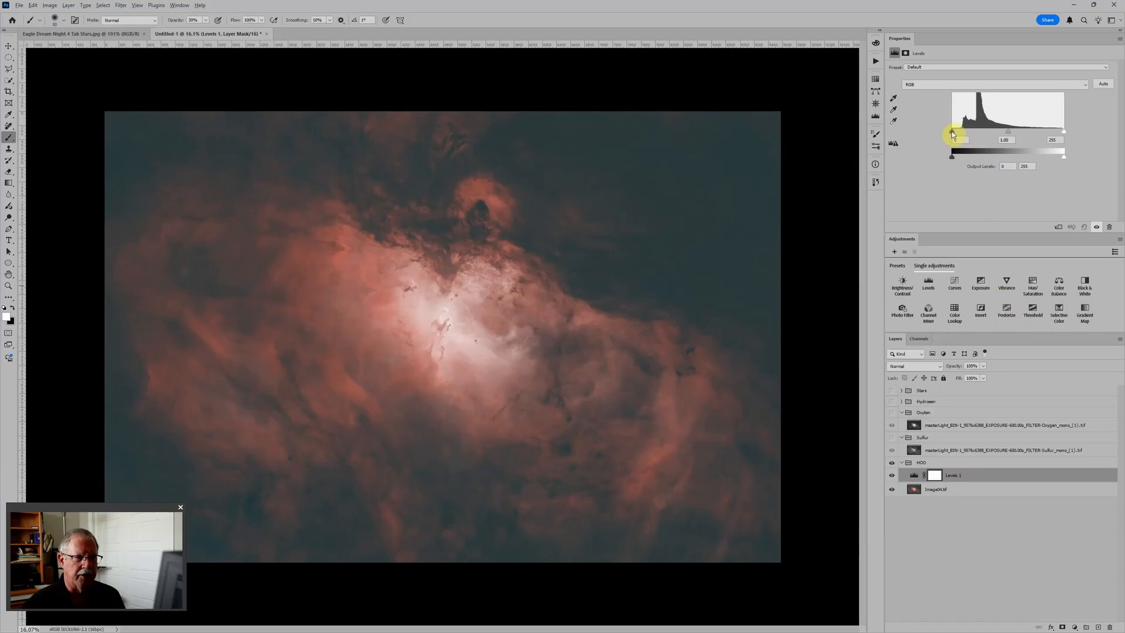
Step: Preview the shadow clipping by raising the Levels RGB black point to 57, and restore the black point to 0
drag(951, 132, 977, 134)
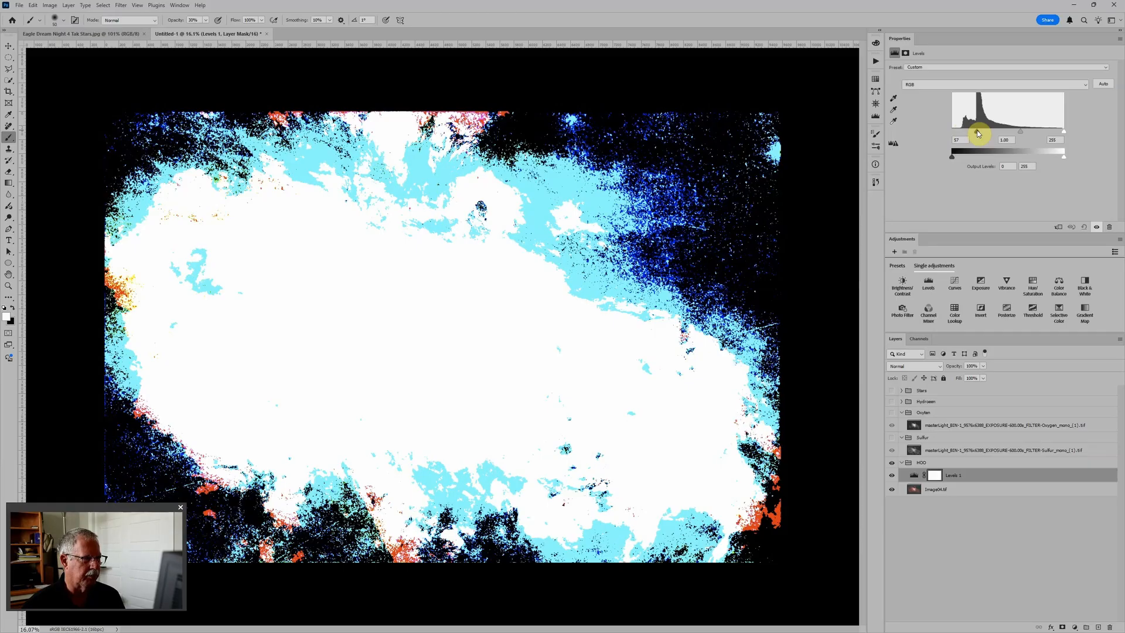
drag(977, 133, 977, 134)
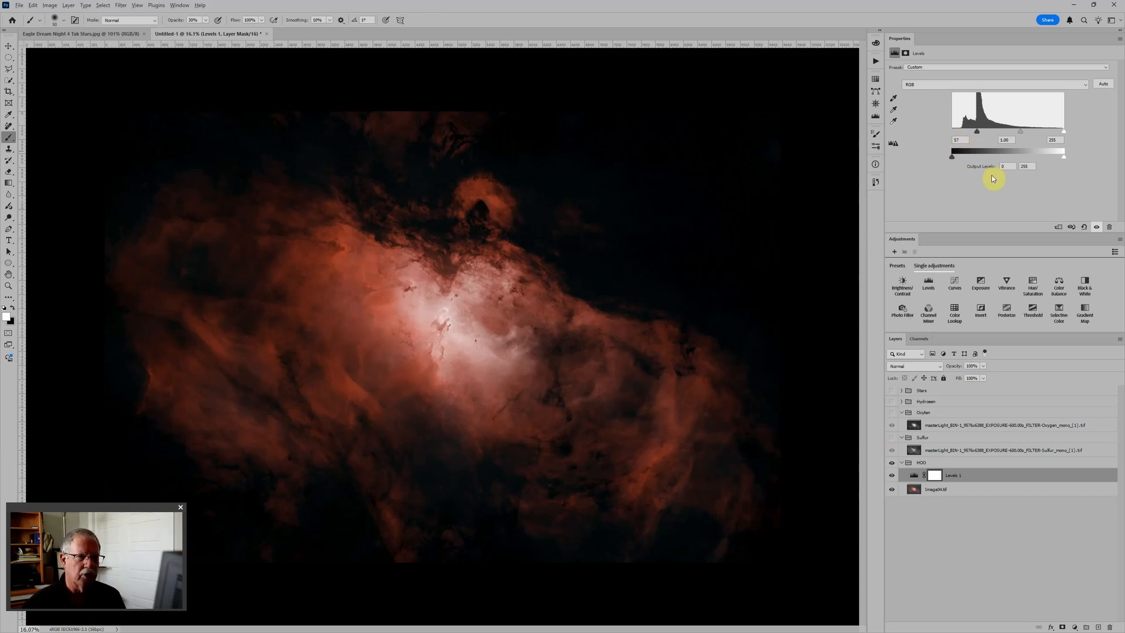
drag(976, 132, 915, 137)
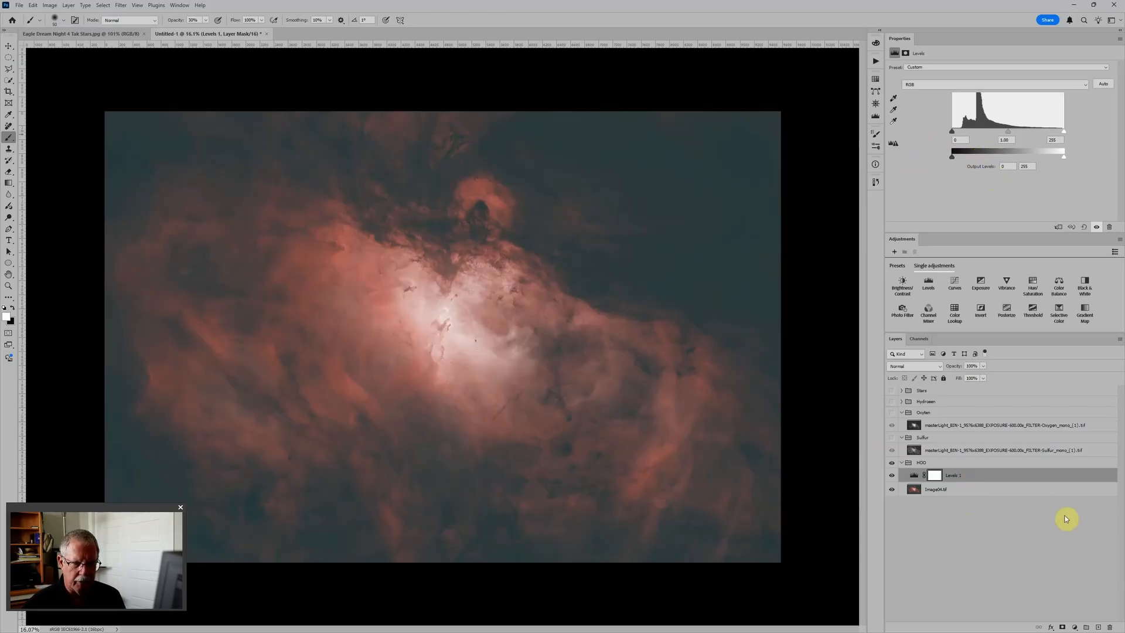
Step: Add a black (000000) Solid Color fill layer above the Levels layer and set its blend mode to Divide
click(1076, 626)
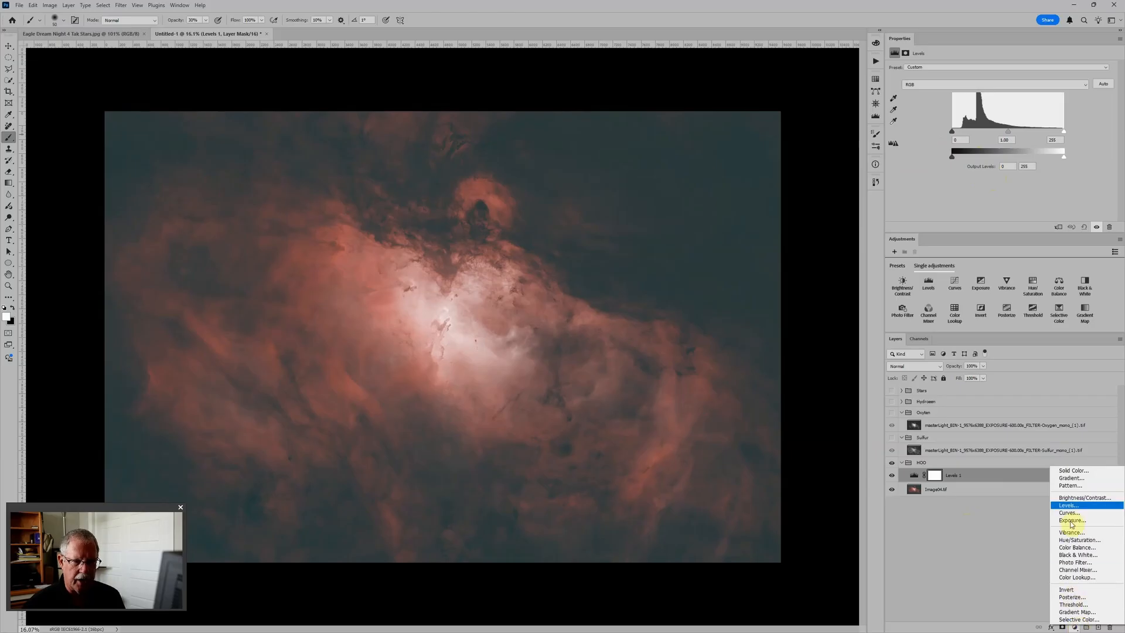
click(1080, 471)
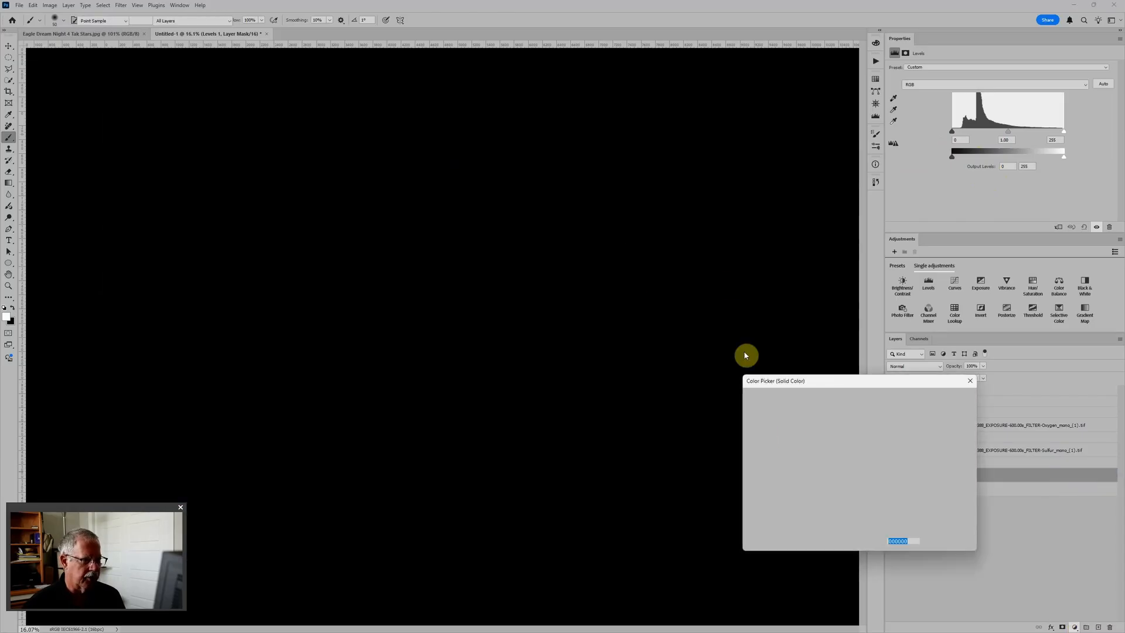
click(949, 399)
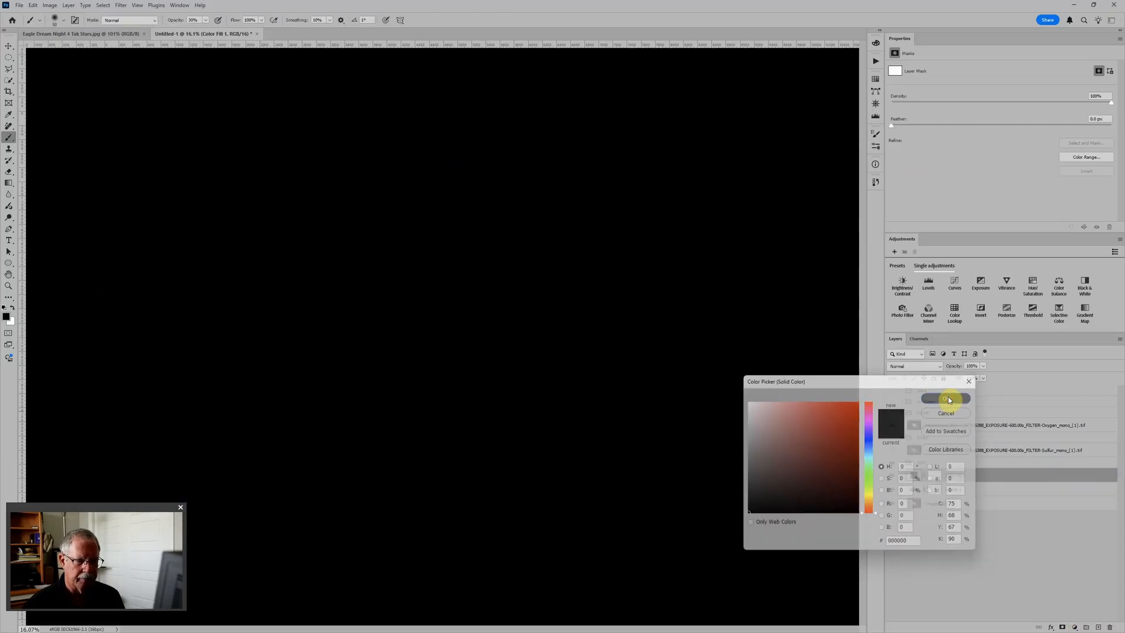
click(902, 366)
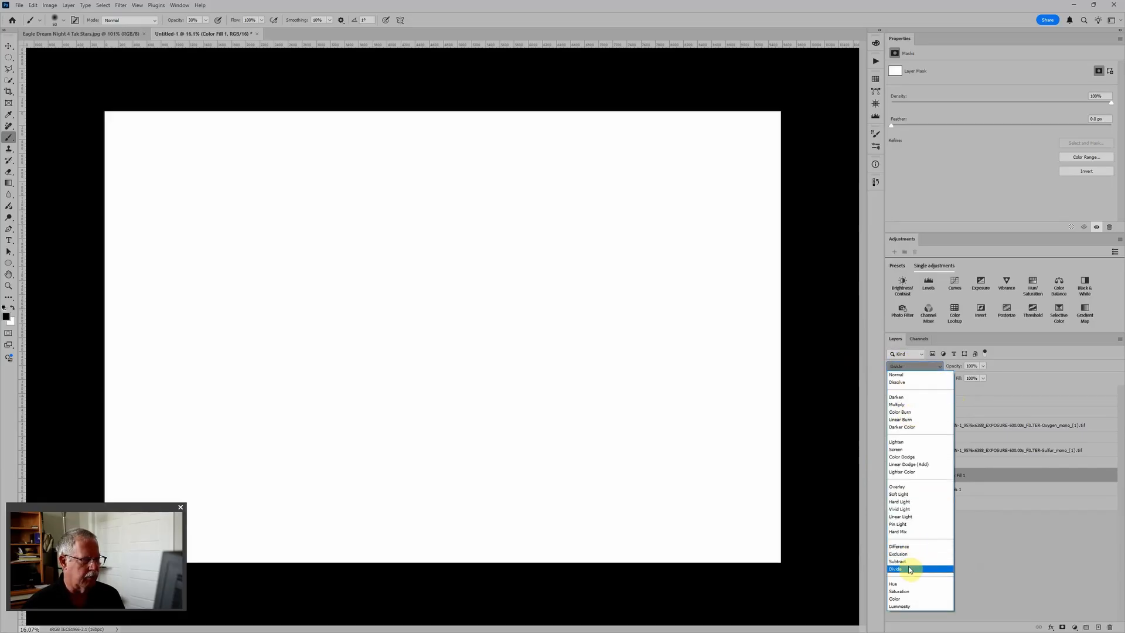
click(909, 569)
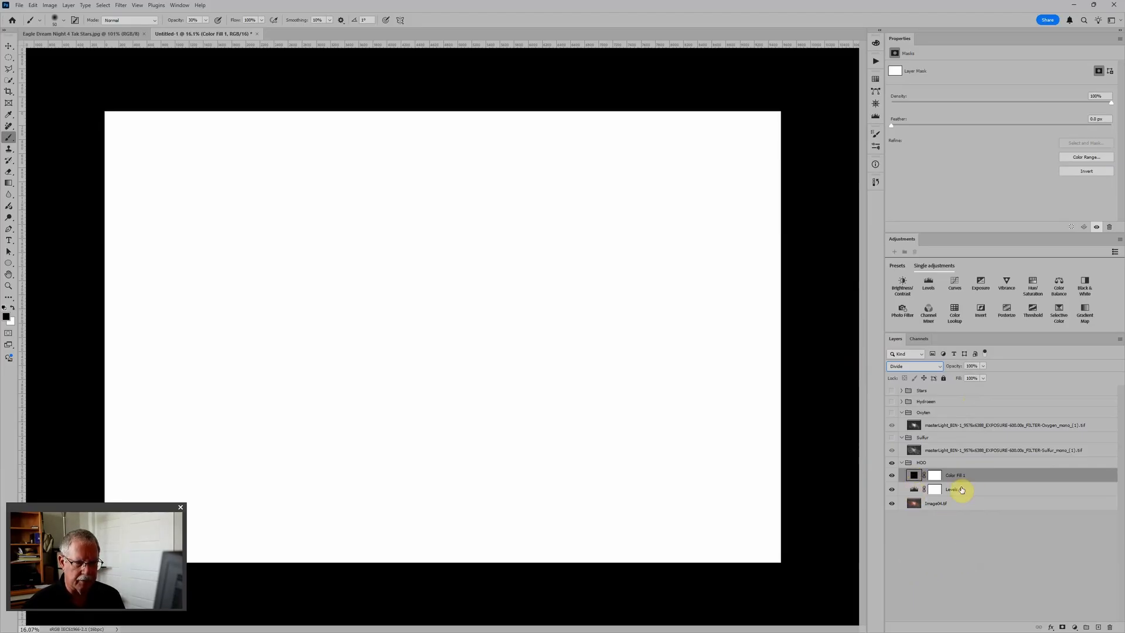
Step: Raise the Levels black point to isolate the darkest areas, and place a color sampler point in the small dark knot above the nebula's core
click(916, 491)
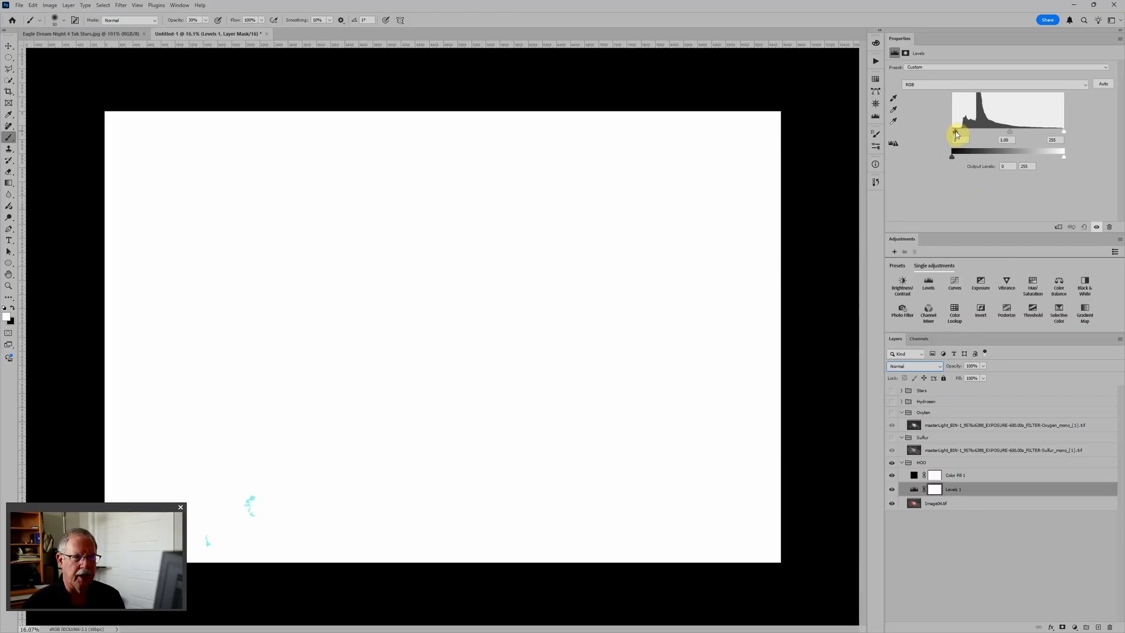
drag(956, 134, 977, 135)
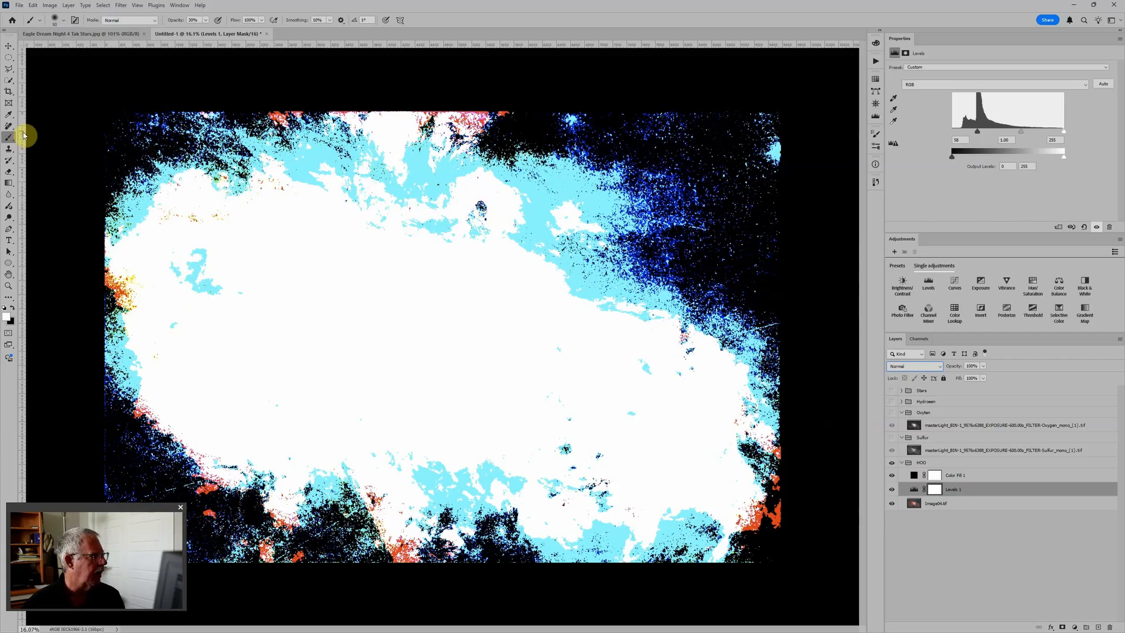
click(8, 116)
right_click(7, 117)
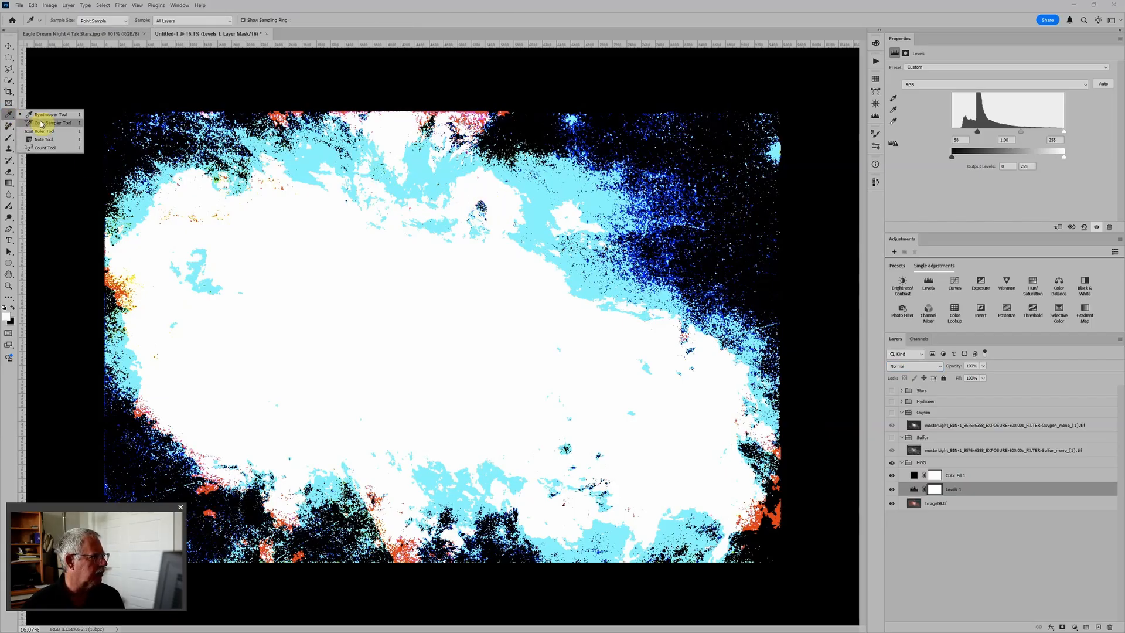
click(39, 122)
scroll(473, 211, up, 6)
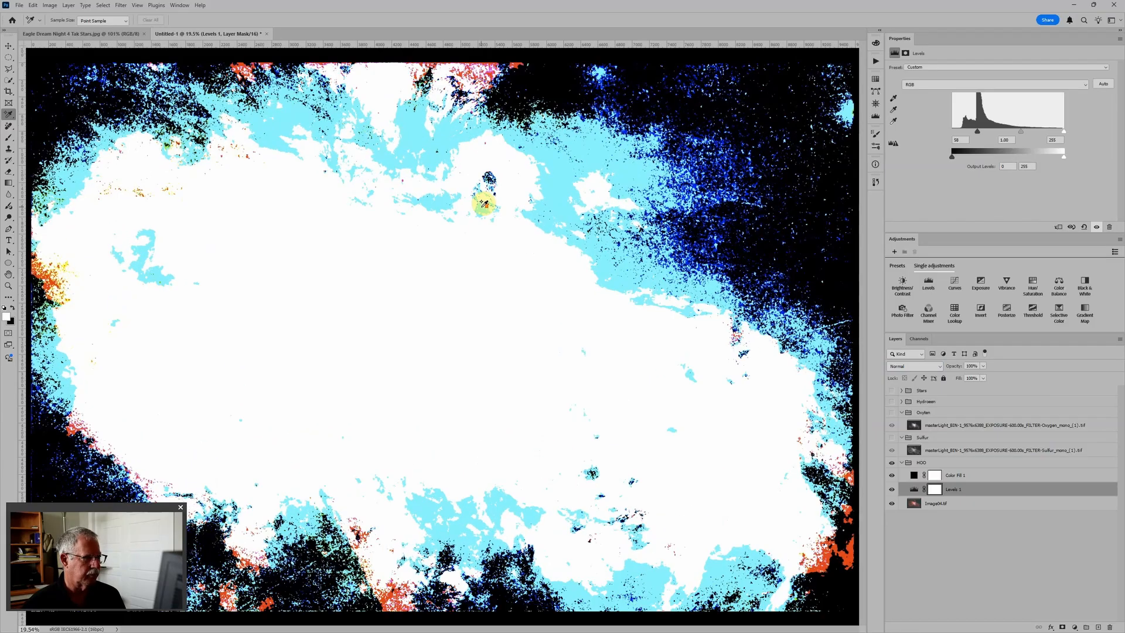
scroll(507, 154, up, 4)
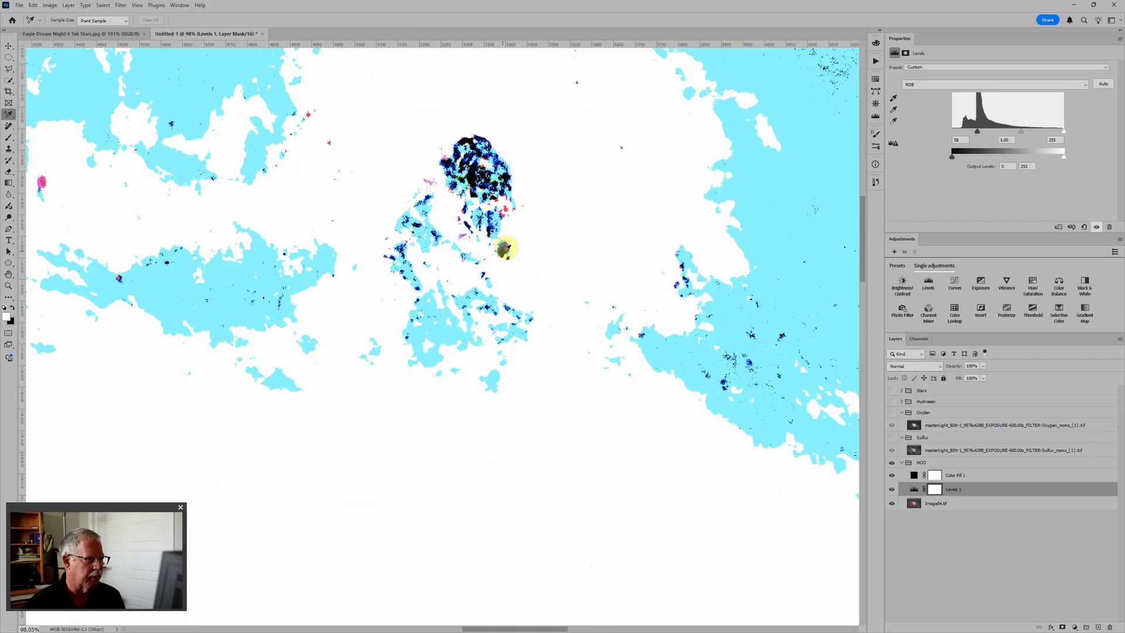
click(475, 174)
scroll(617, 288, down, 4)
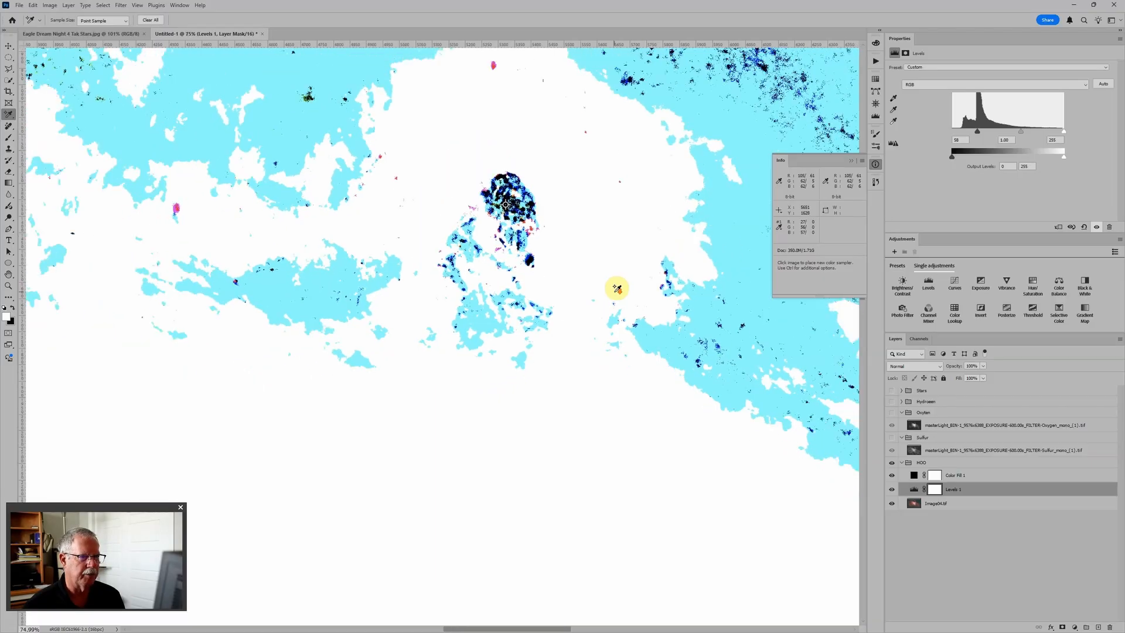
scroll(618, 288, down, 4)
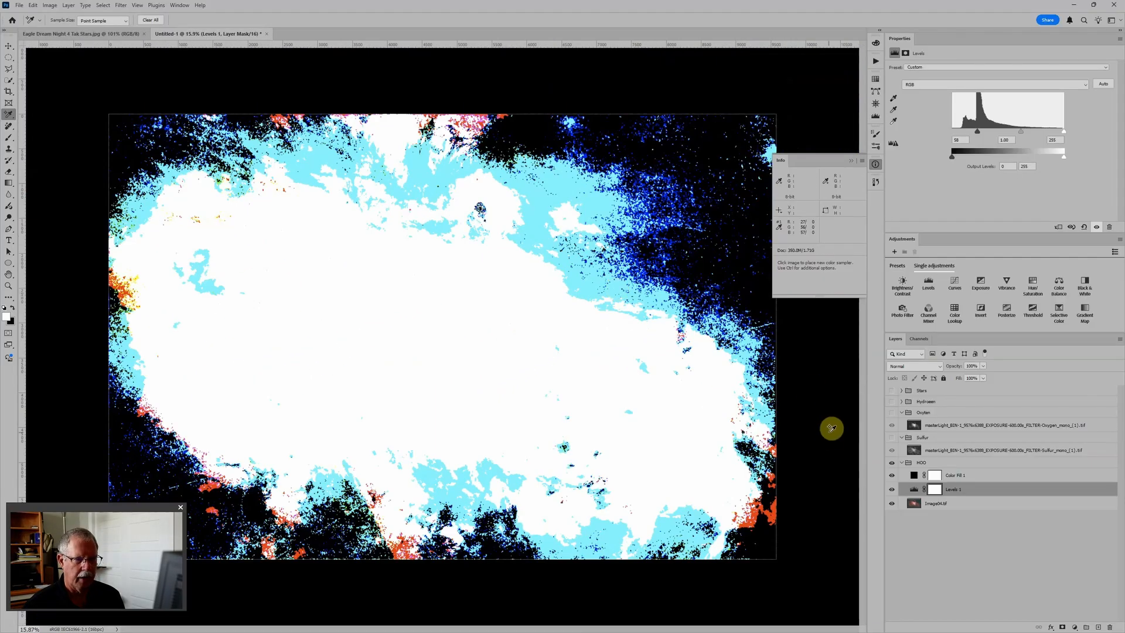
Step: Hide the black color fill layer and reset the Levels adjustment to its defaults
click(911, 476)
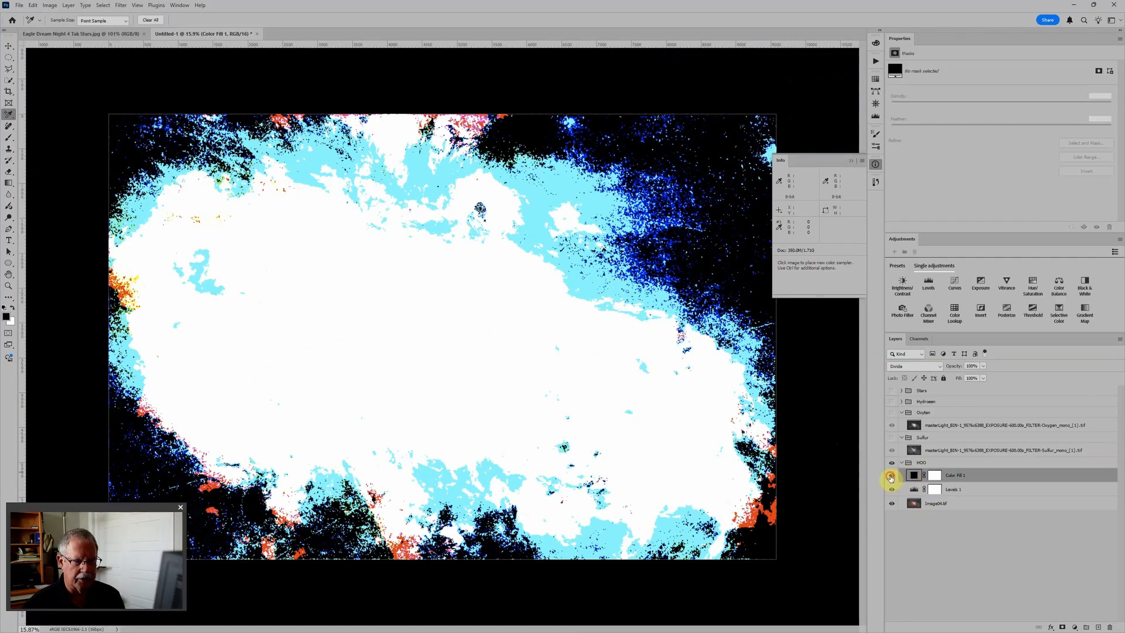
click(891, 478)
click(911, 490)
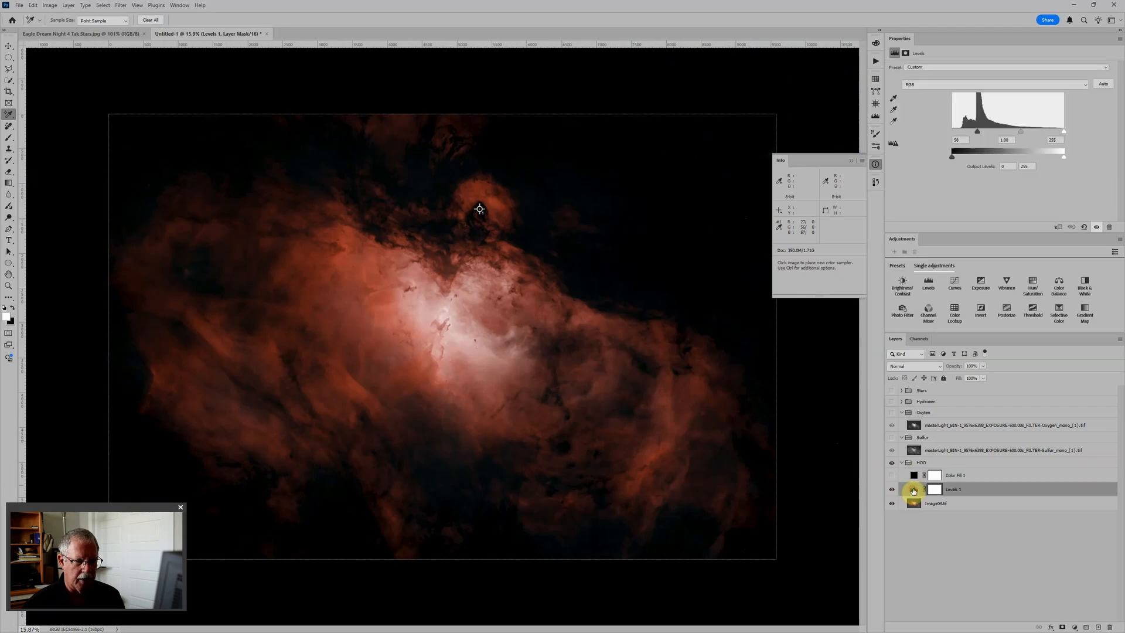
click(1084, 228)
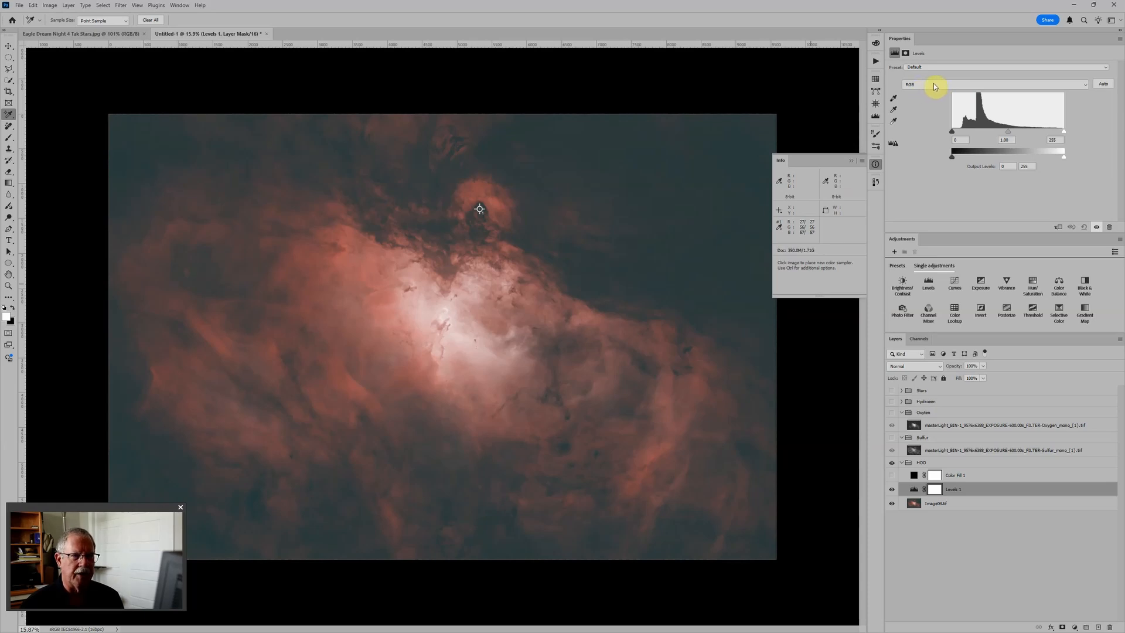
Step: Set the black point of the Levels Red channel to 8 so the sampler point's red value is 20
click(974, 84)
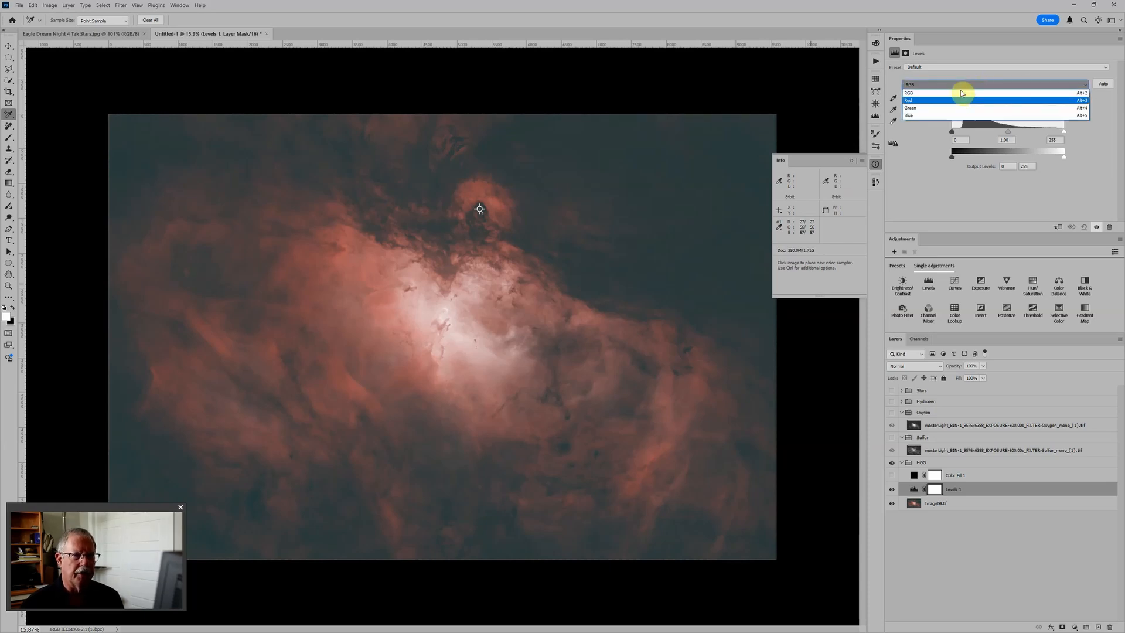
click(922, 101)
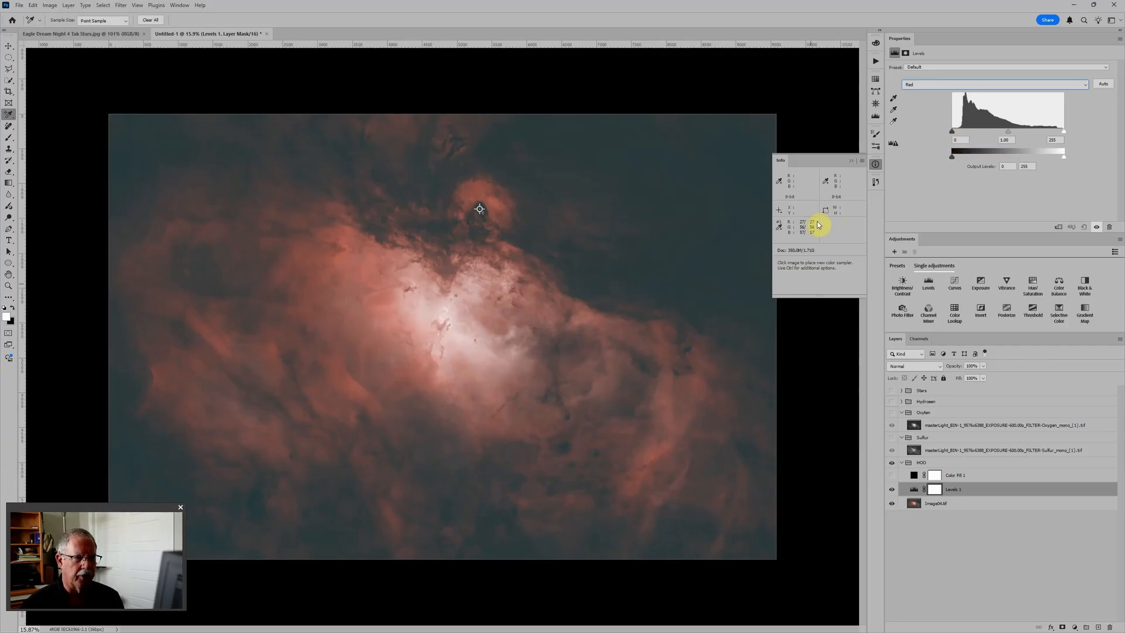
drag(953, 130, 956, 135)
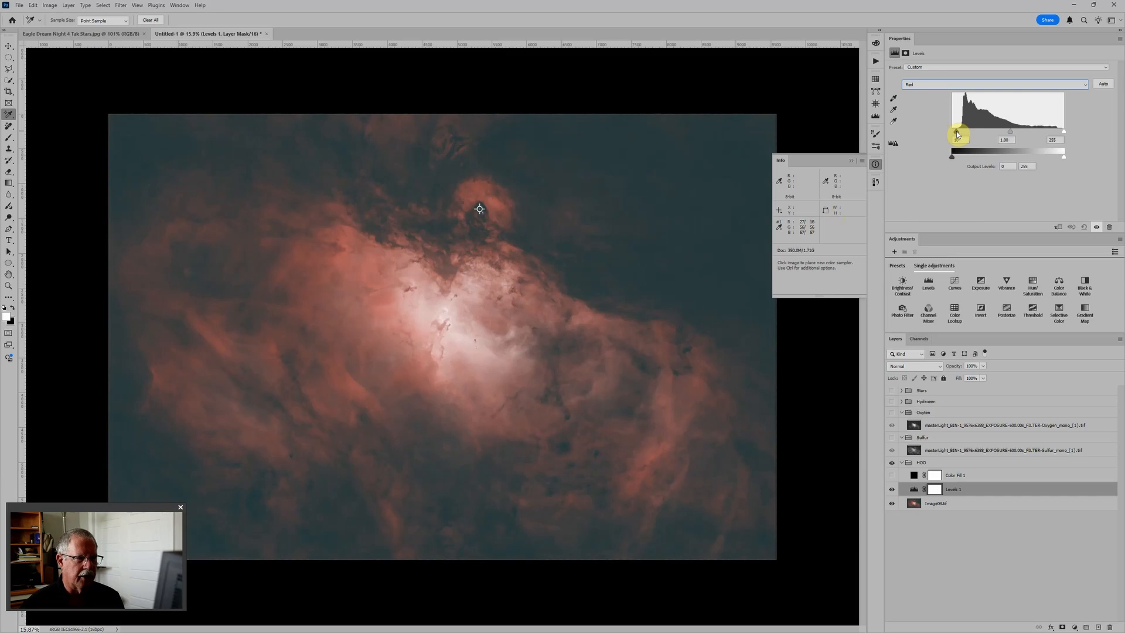
drag(956, 133, 956, 135)
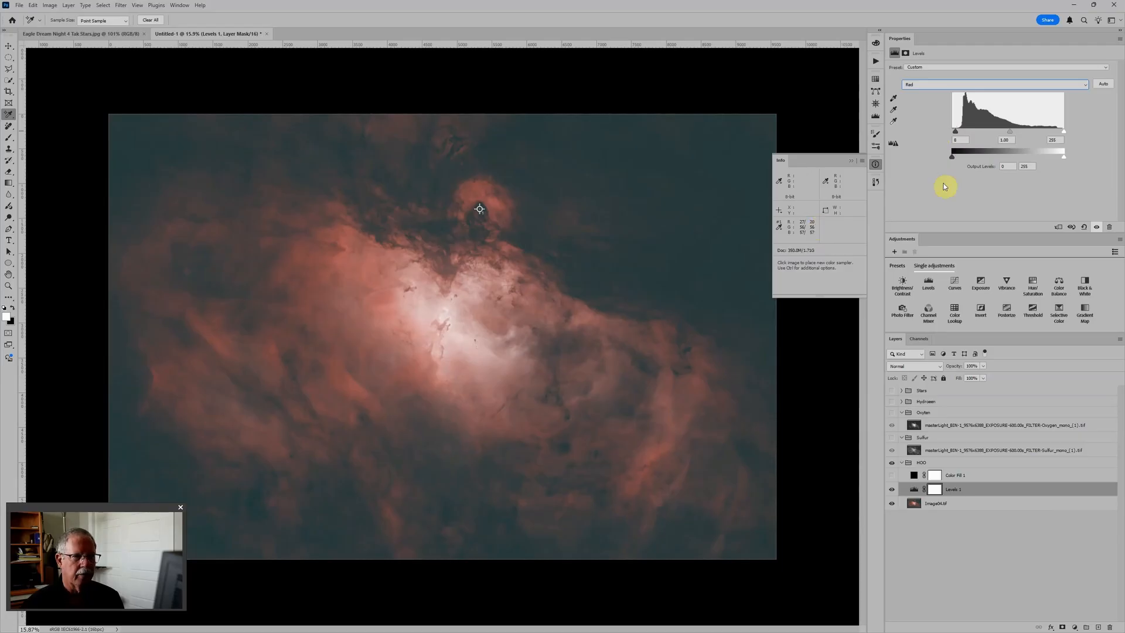
Step: Set the black point of the Levels Green channel to 40 so the sampler point's green value is 20
click(956, 88)
click(936, 108)
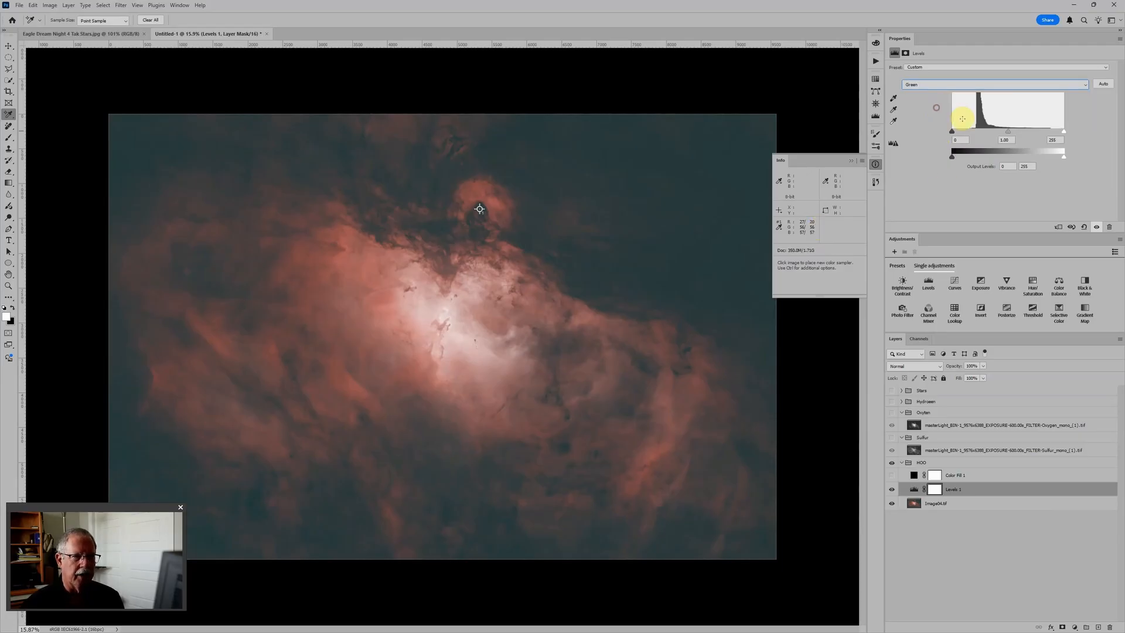
drag(952, 135, 961, 135)
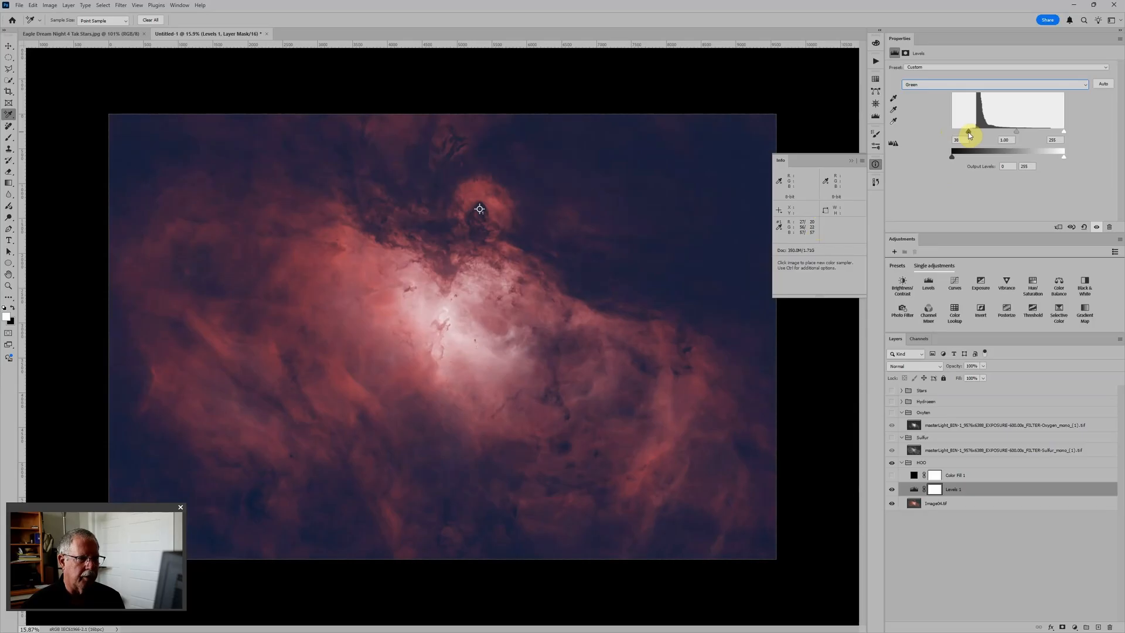
drag(969, 136, 970, 135)
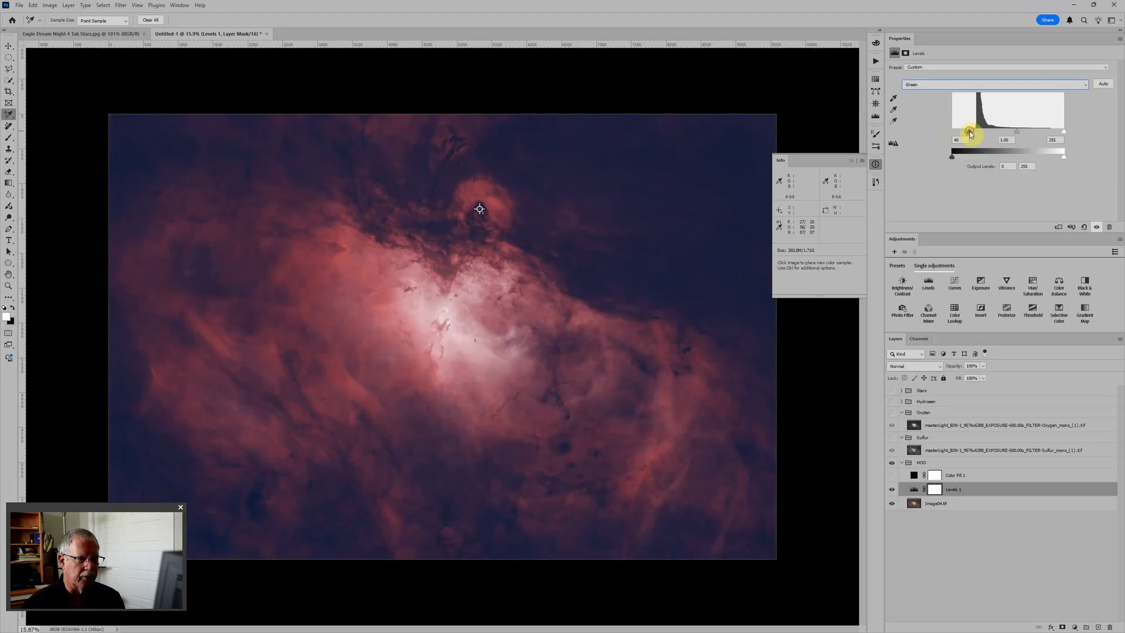
Step: Set the black point of the Levels Blue channel to 40 so the sampler point's blue value is 20, and compare before and after
click(944, 85)
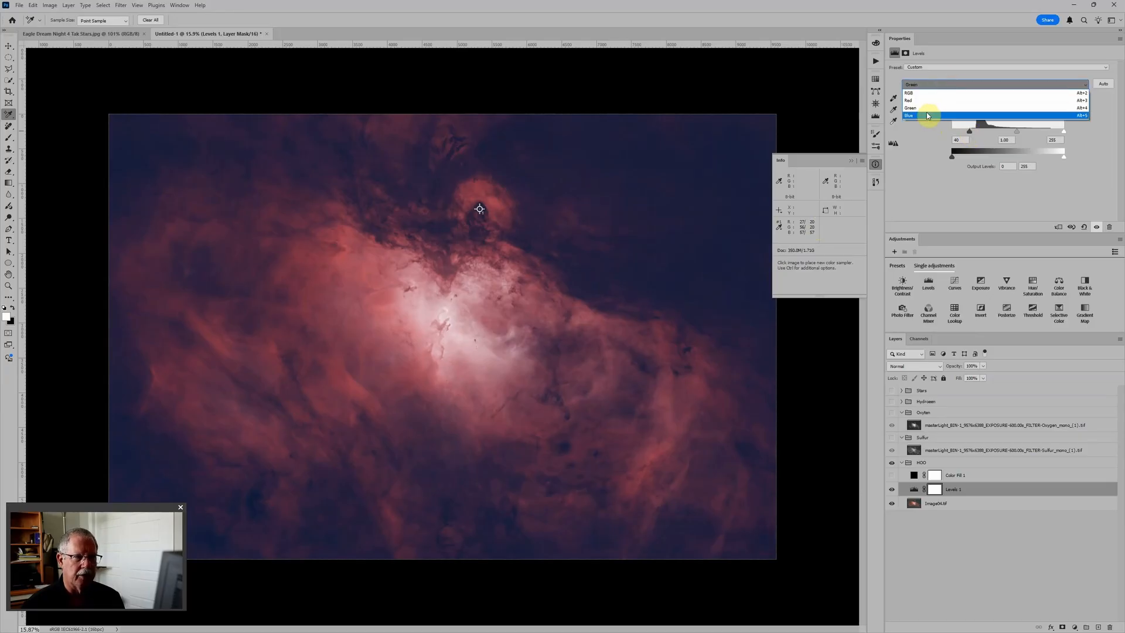
click(928, 116)
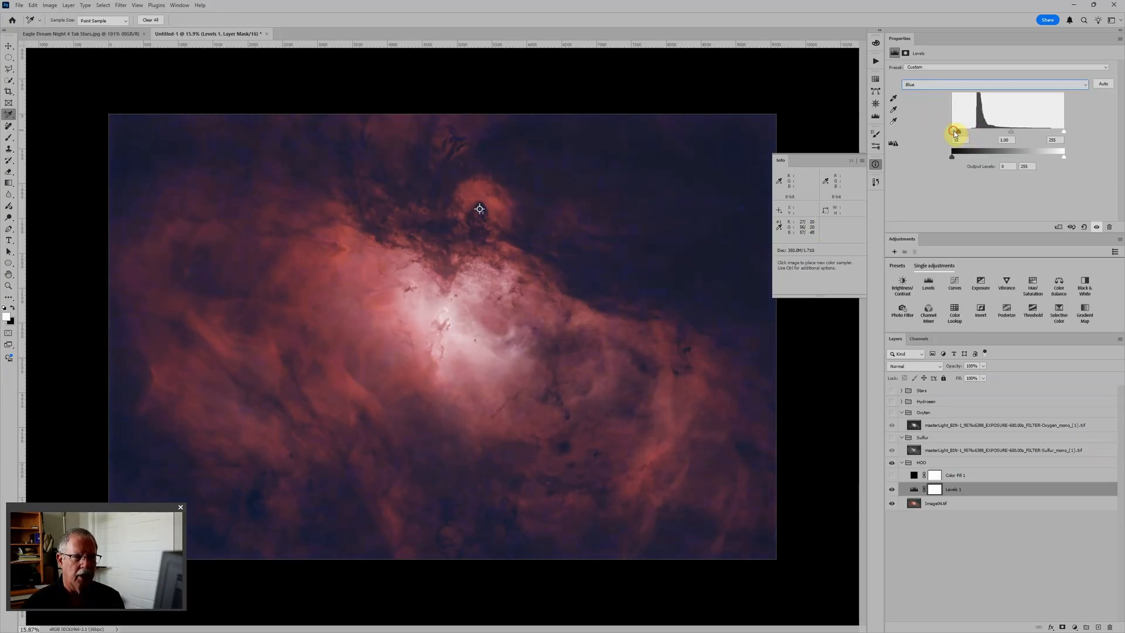
drag(955, 133, 967, 133)
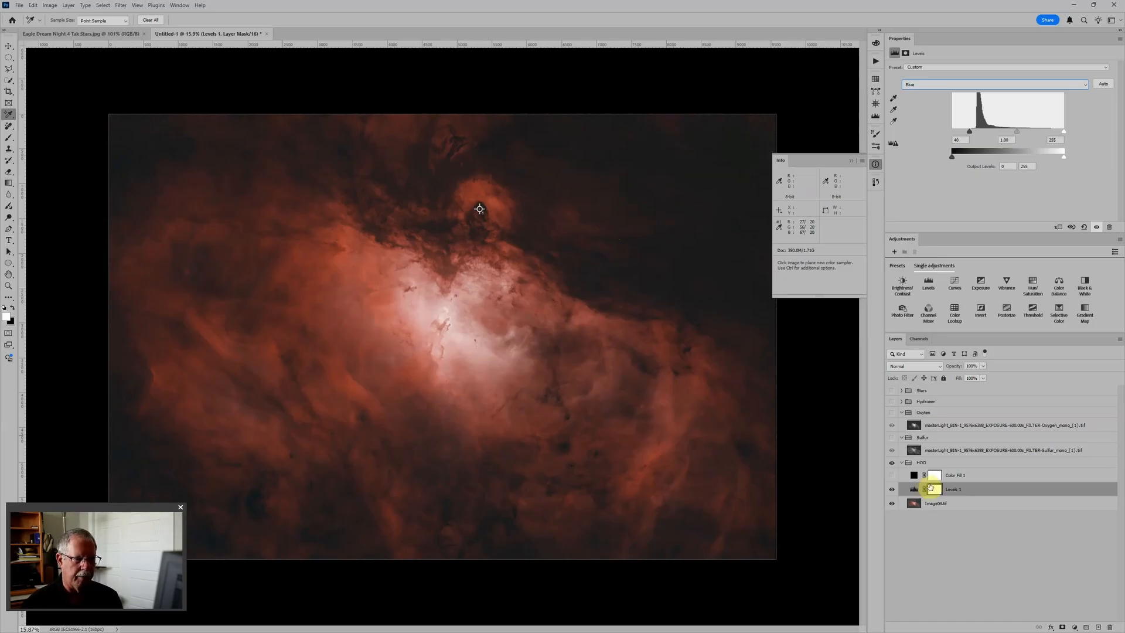
click(891, 490)
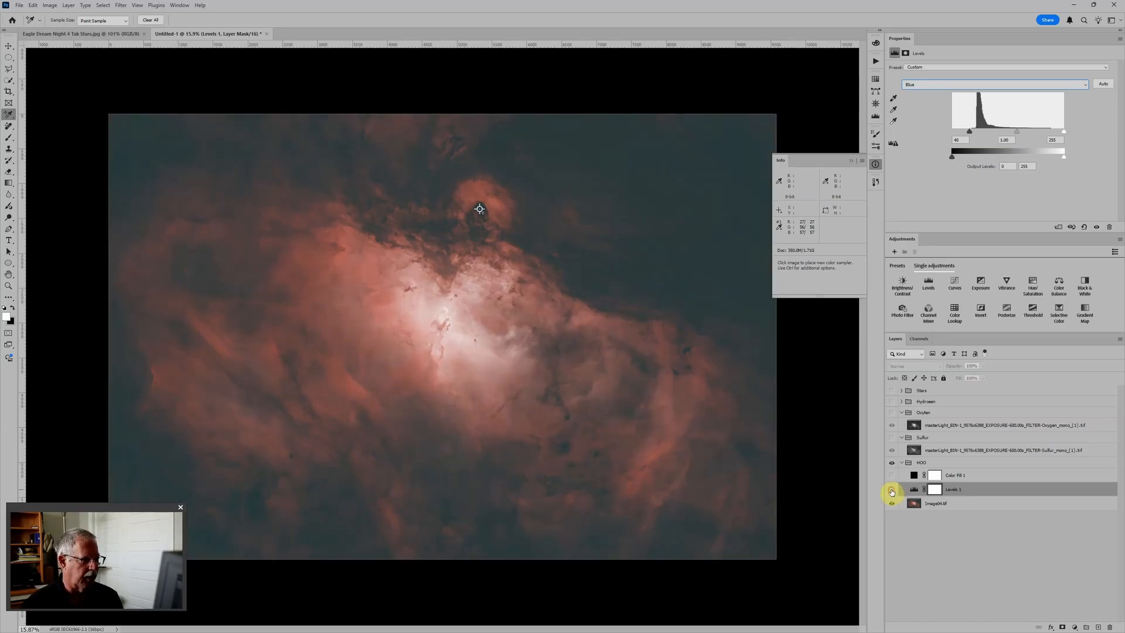
click(892, 491)
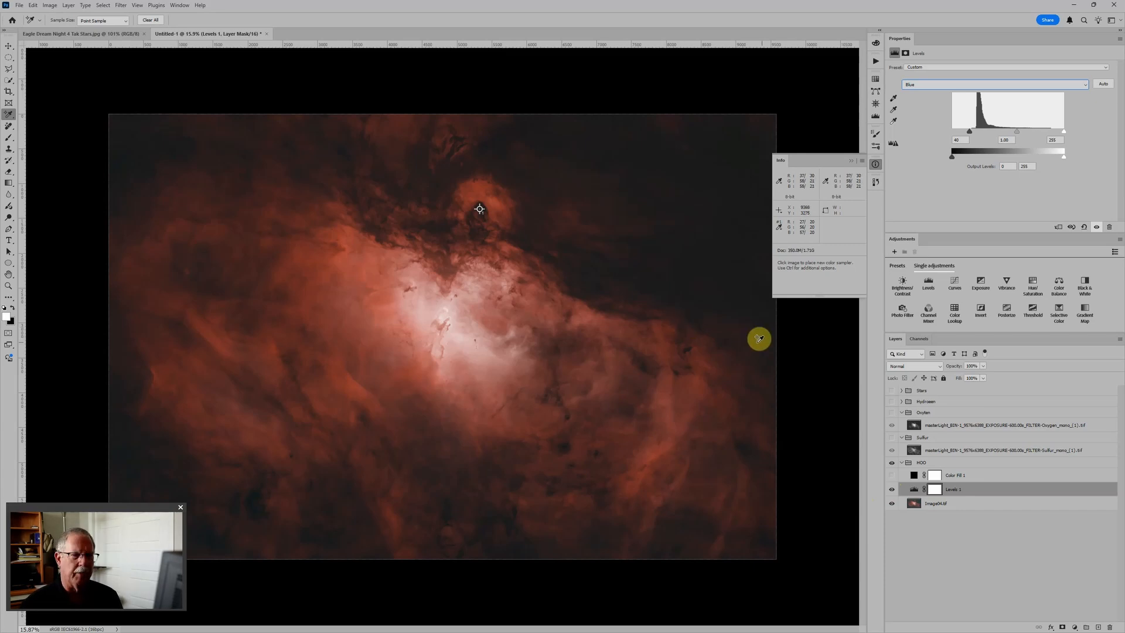
Step: Delete the black color fill layer and rename the HOO group's Levels adjustment layer as Black Point
click(913, 477)
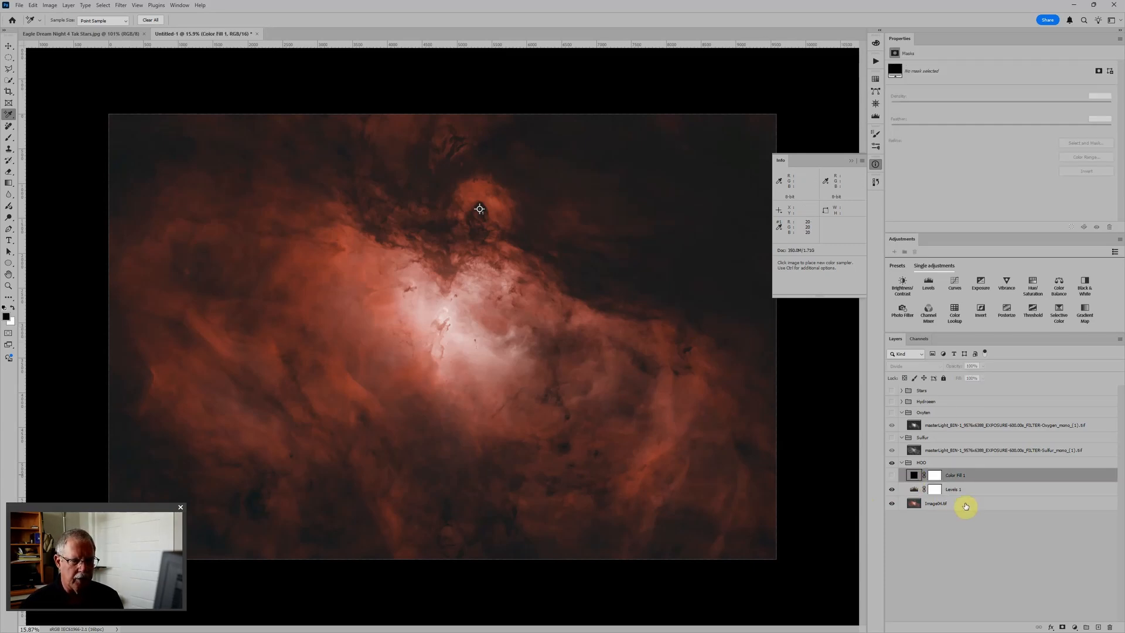
drag(924, 477, 1108, 627)
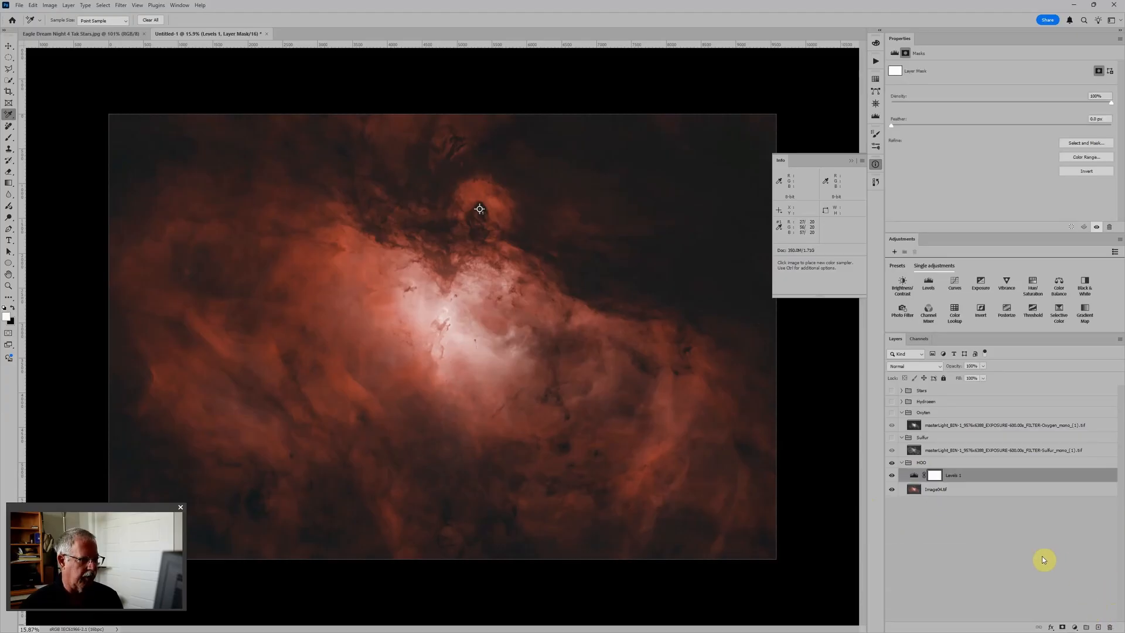
double_click(953, 476)
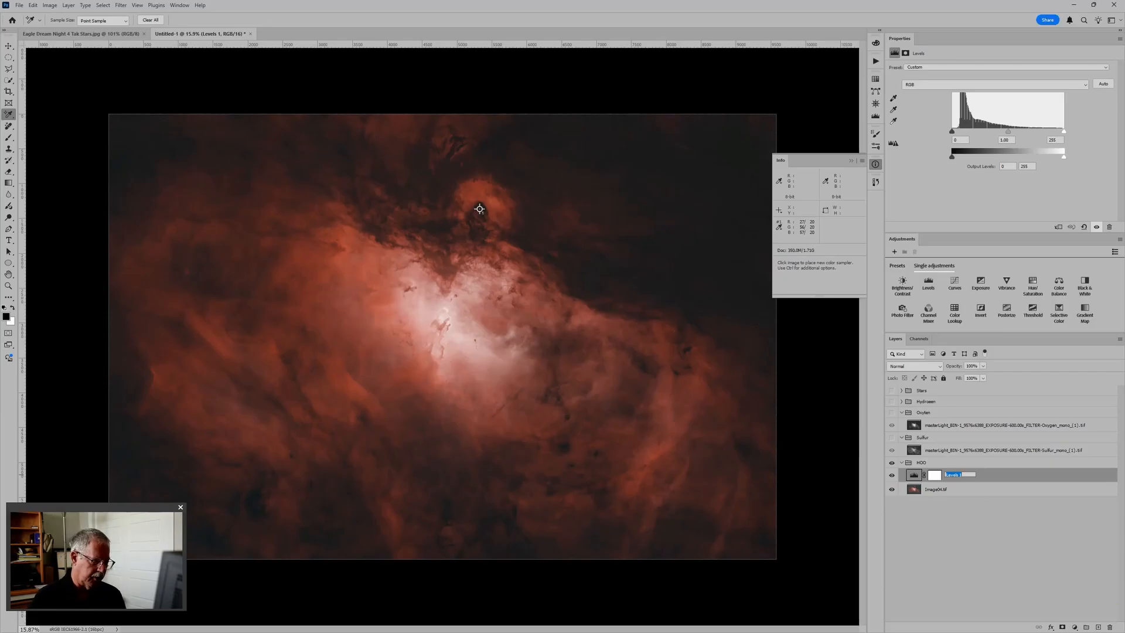
text(B)
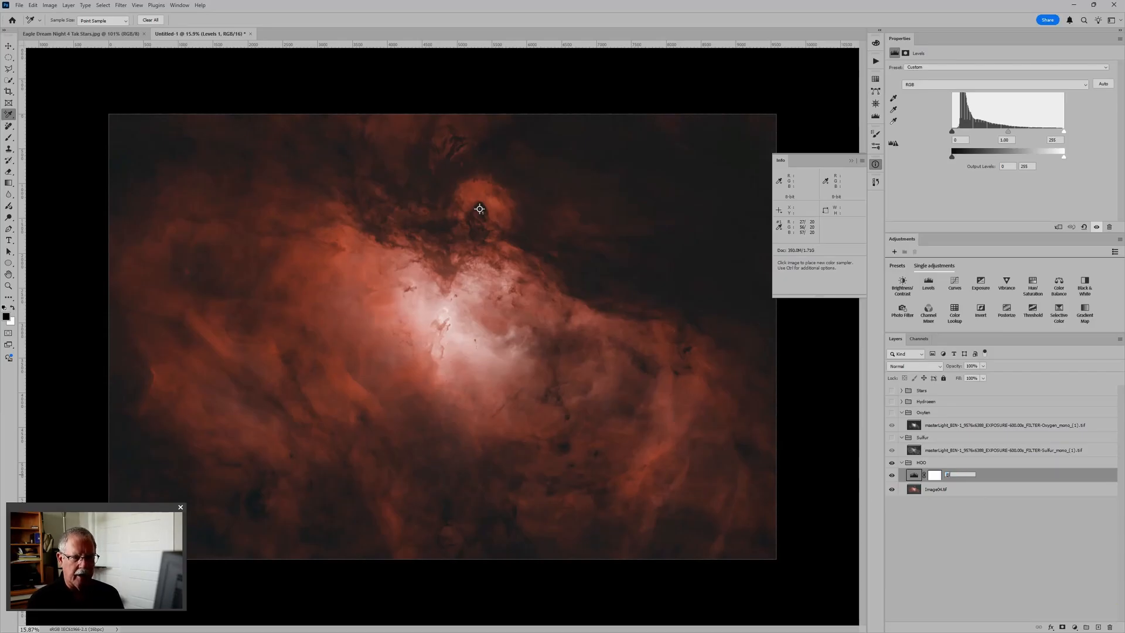
text(lack Point)
key(Return)
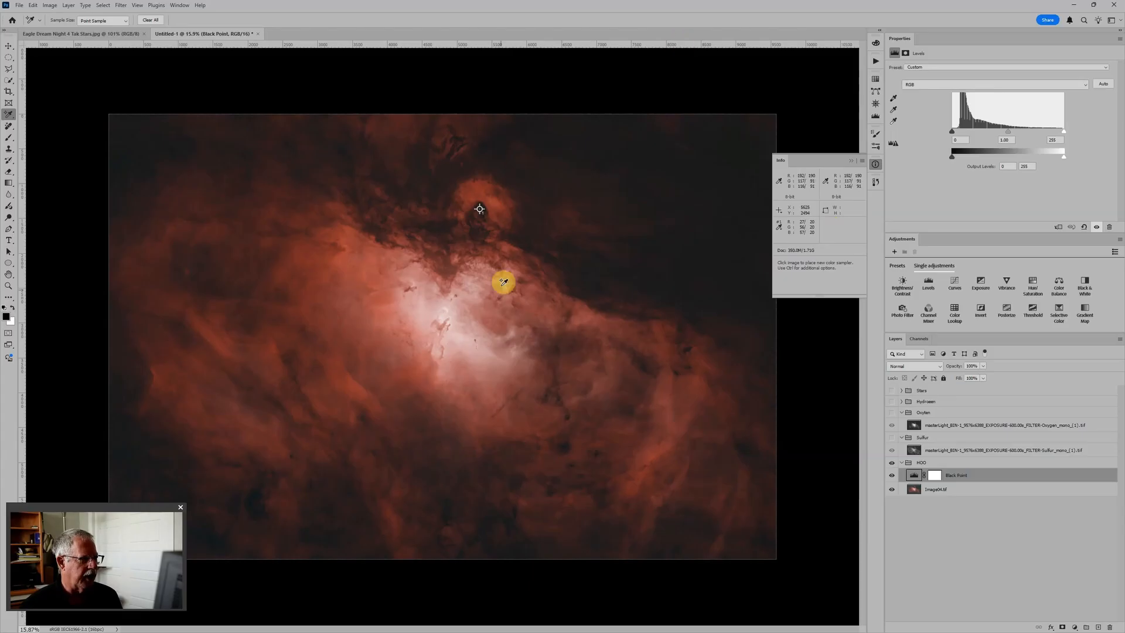
Step: Collapse and hide the HOO group, and show the Sulfur group with its image layer selected
click(902, 462)
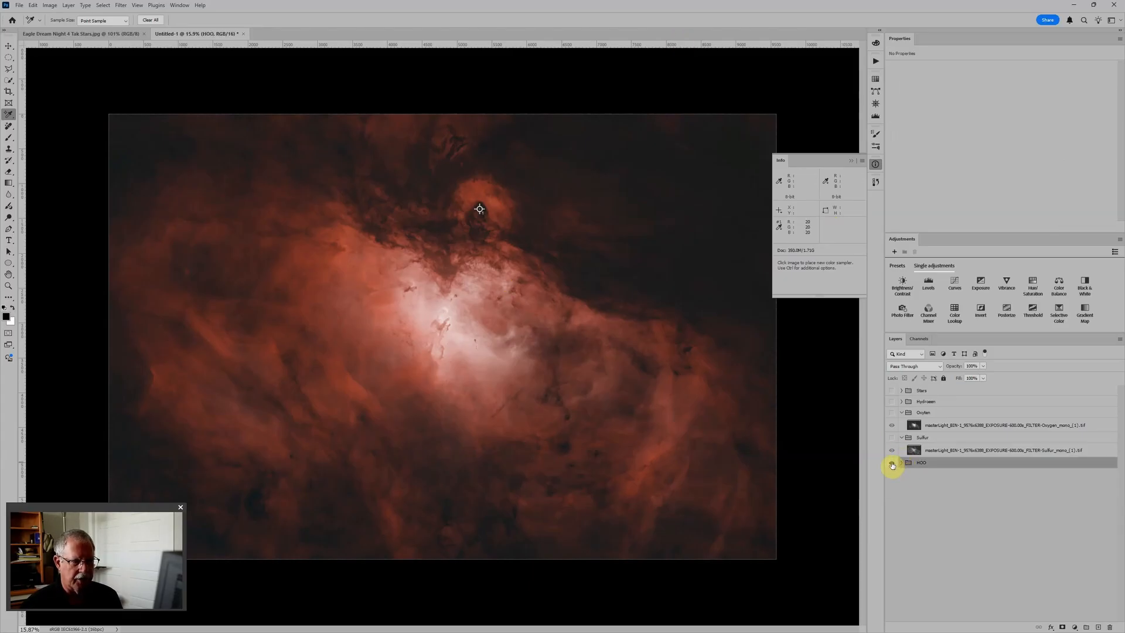
click(891, 464)
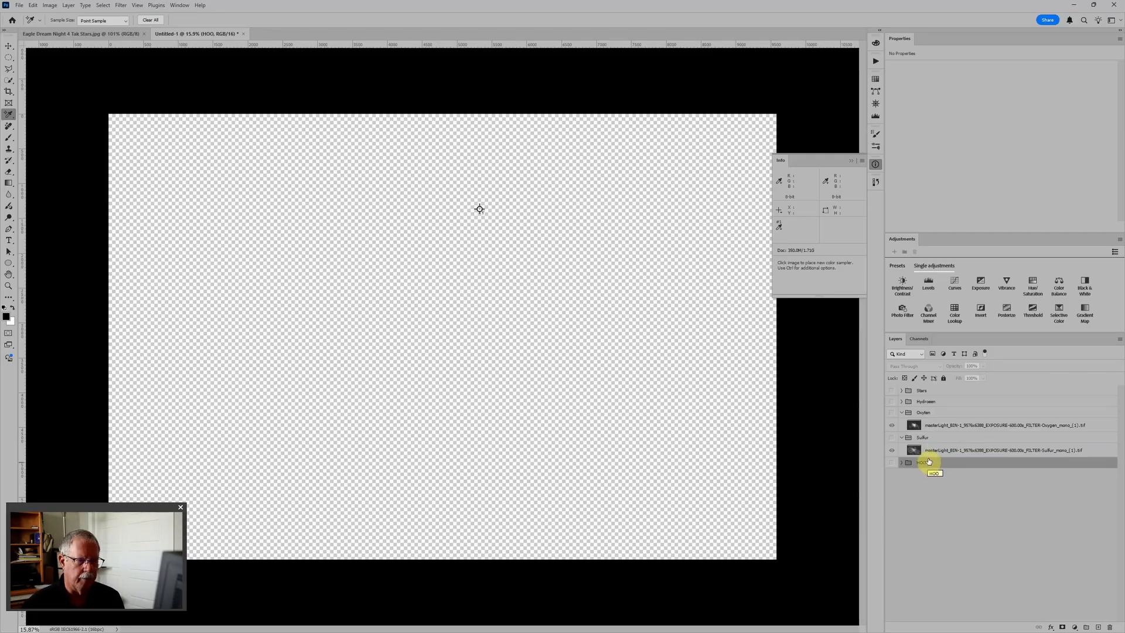
click(942, 453)
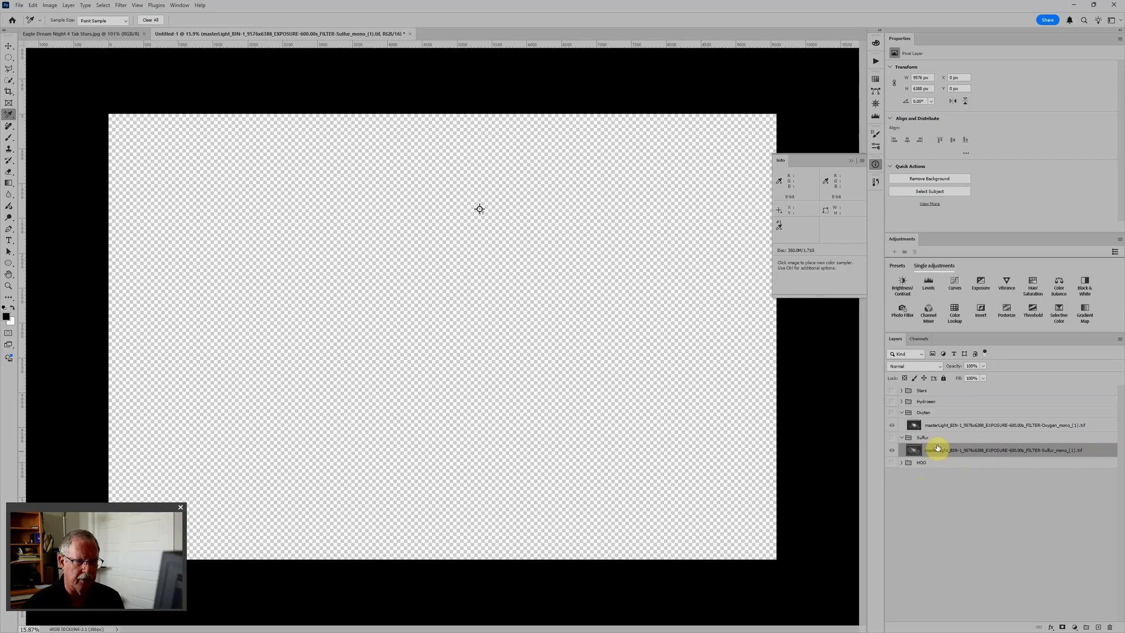
click(892, 438)
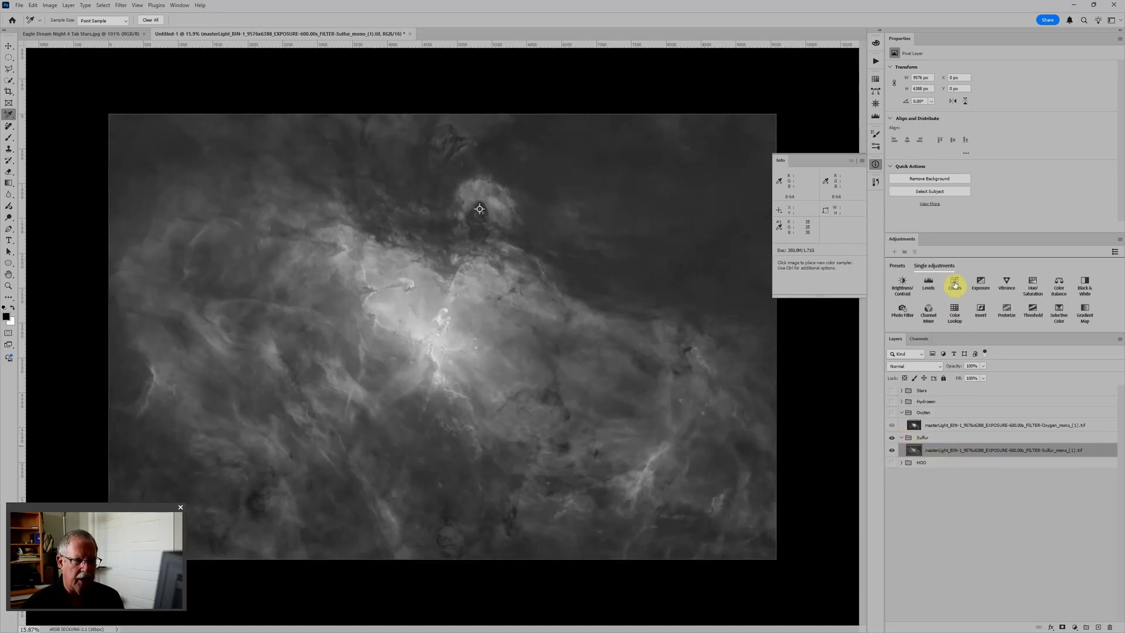
Step: Add a Levels adjustment above the Sulfur image with black point 16 and white point 249, and compare before and after
click(927, 284)
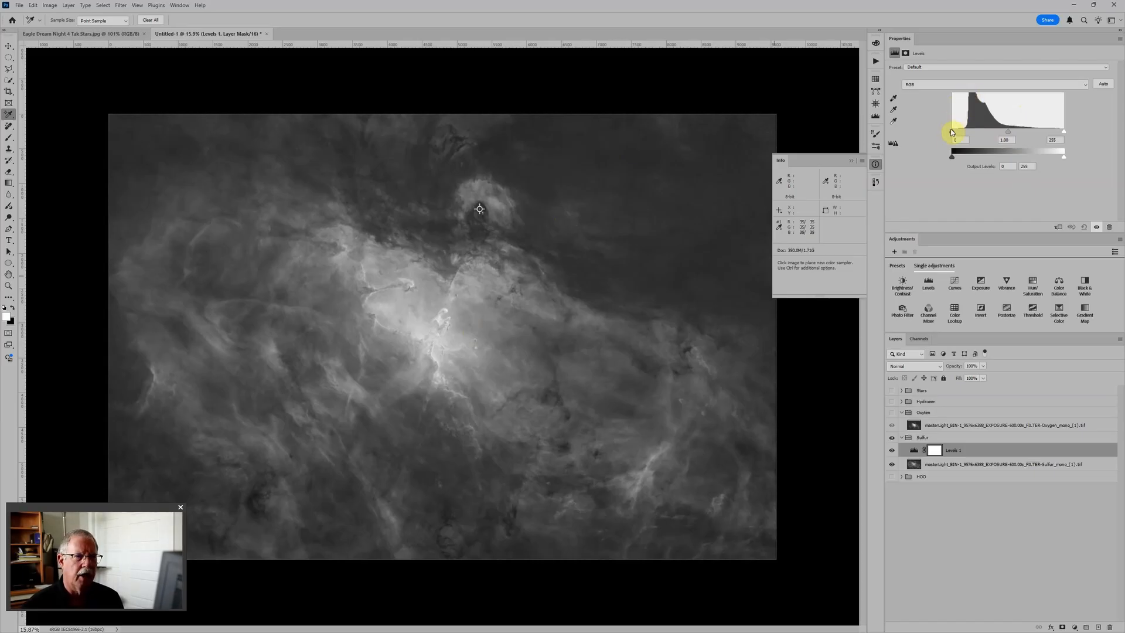
drag(952, 133, 955, 133)
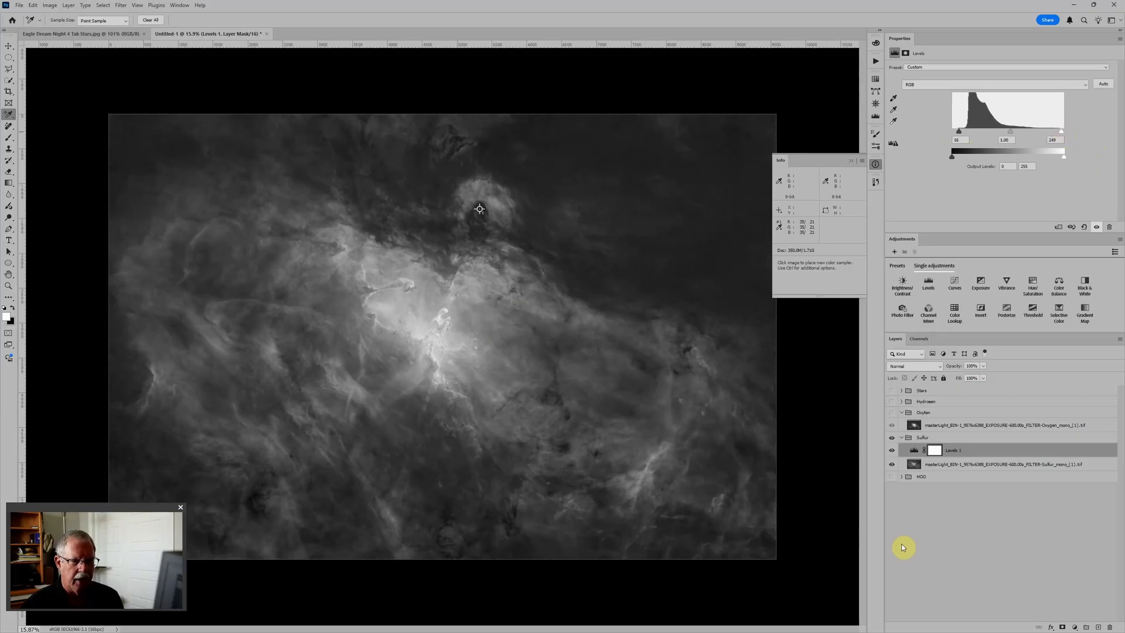
click(893, 451)
click(892, 451)
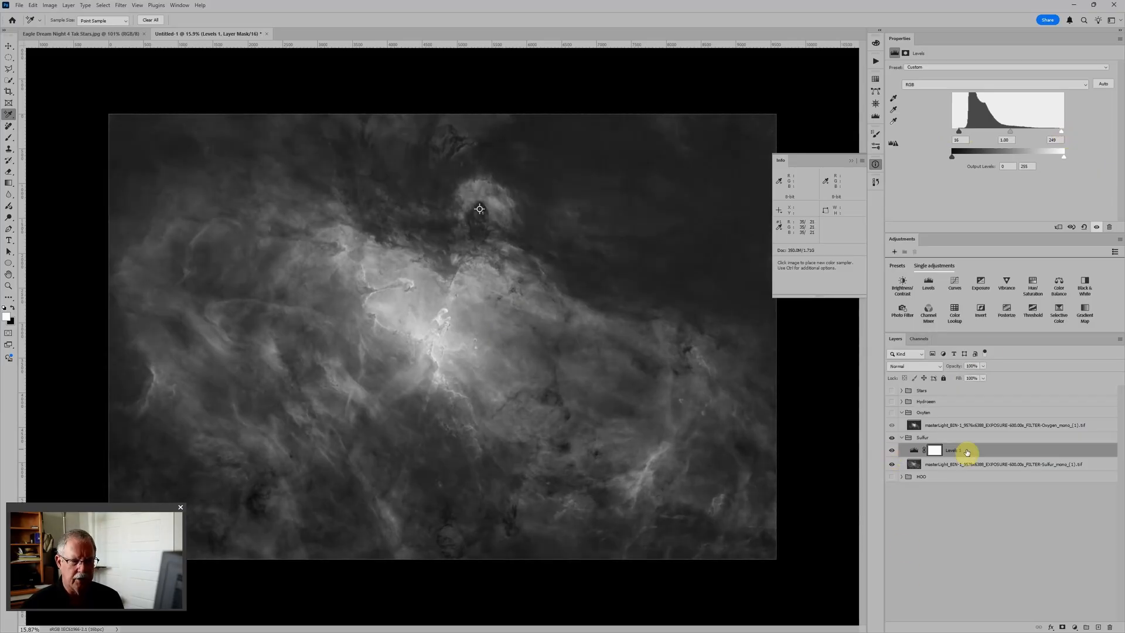
Step: Collapse and hide the Sulfur group, and show the Oxygen group with its contents expanded
click(901, 438)
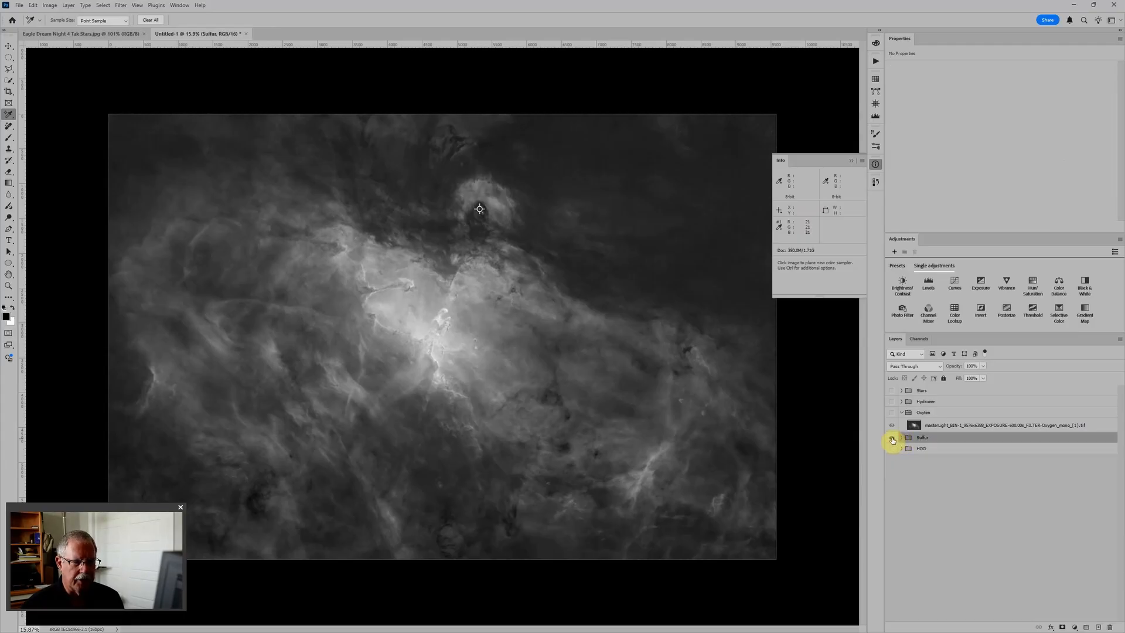
click(891, 437)
click(892, 412)
click(902, 413)
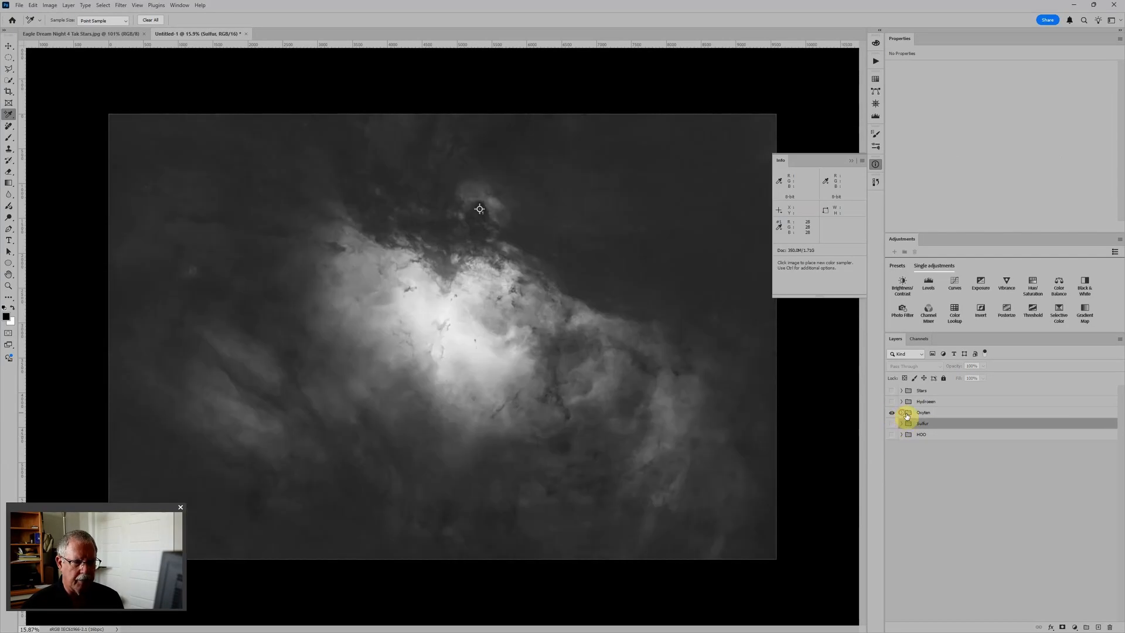
click(902, 412)
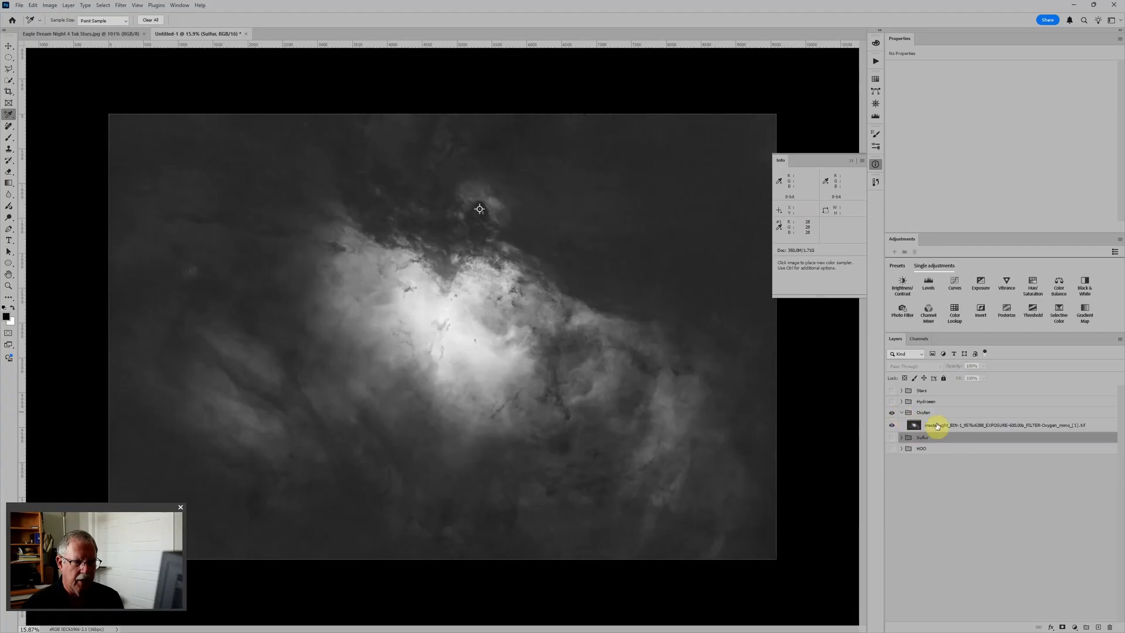
Step: Add a Levels adjustment above the Oxygen image with black point 14 and white point about 250
click(937, 425)
click(929, 284)
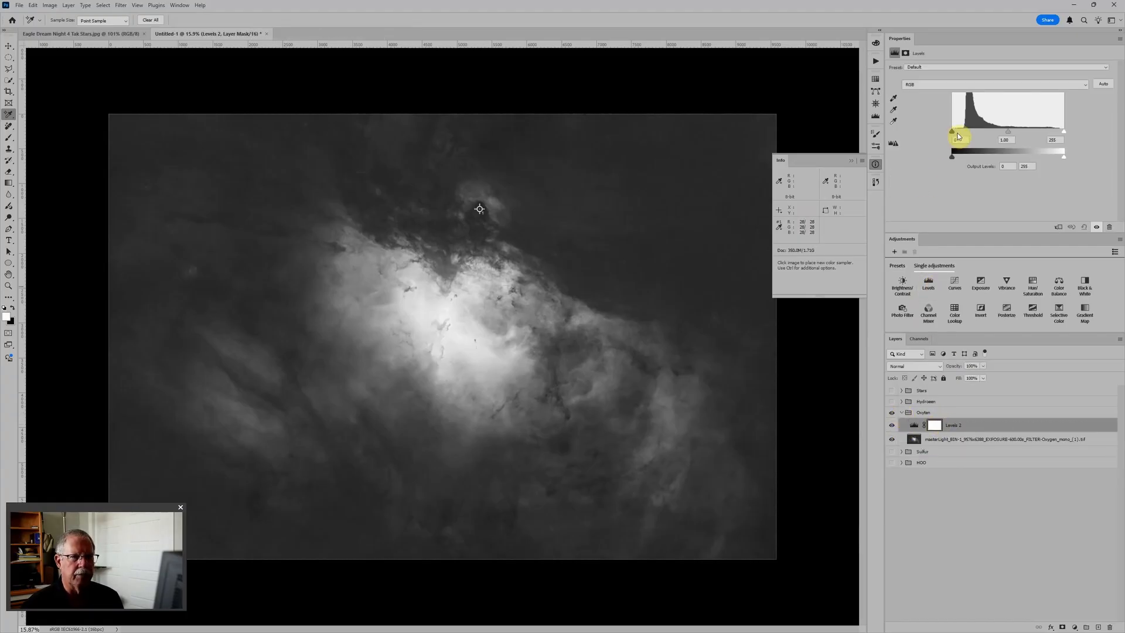
drag(953, 134, 955, 136)
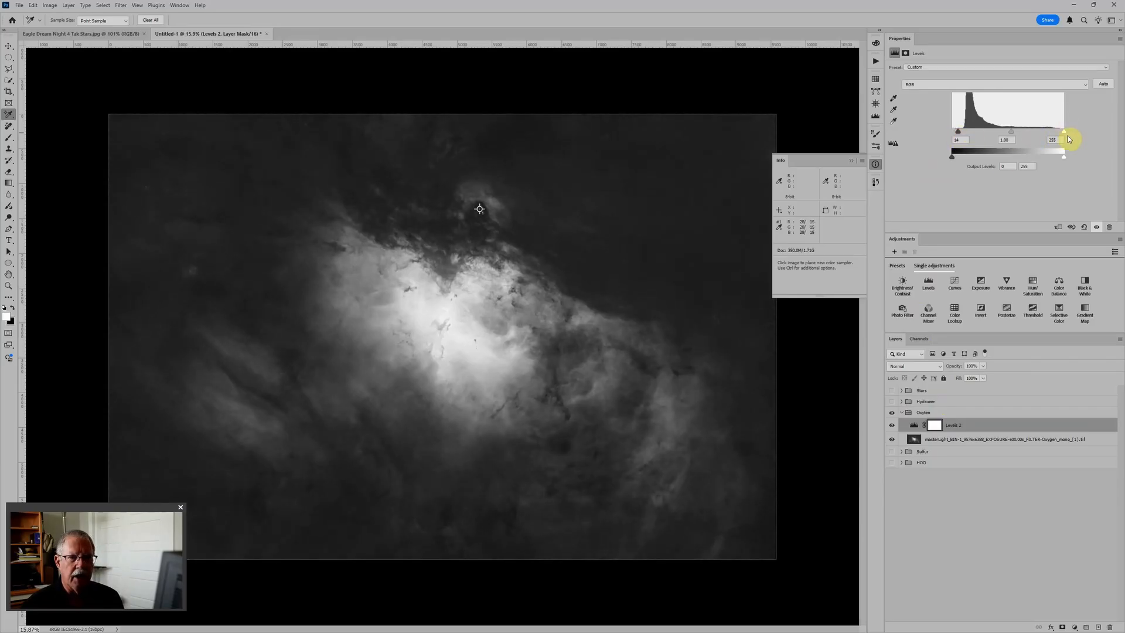
drag(1064, 132, 1062, 134)
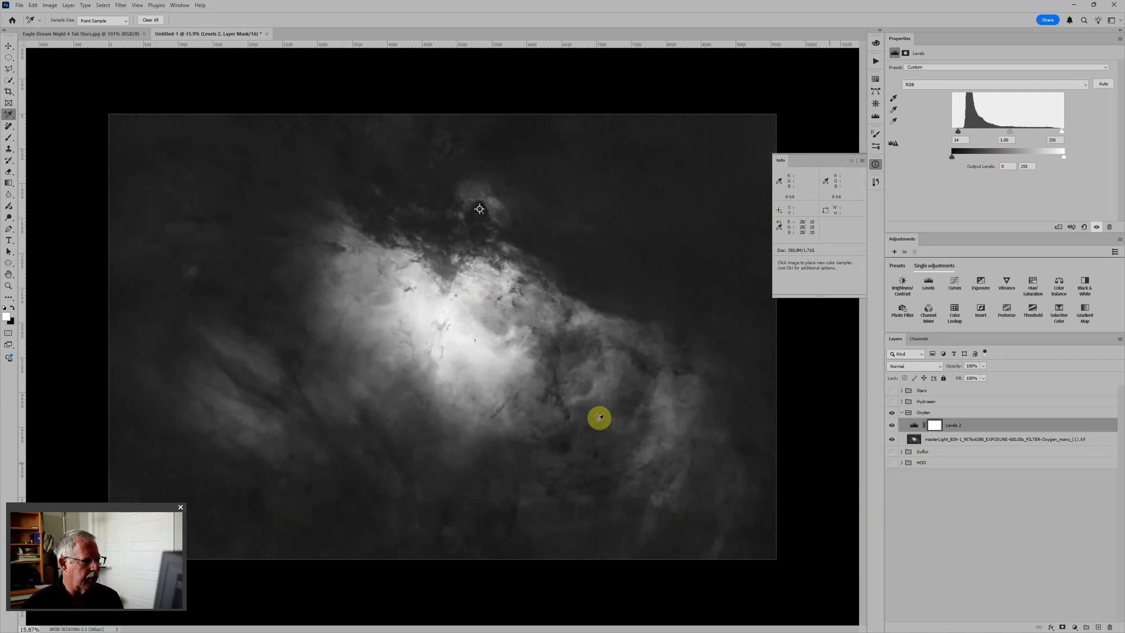
Step: Collapse and hide the Oxygen group, and show the Hydrogen group with its contents expanded
click(901, 412)
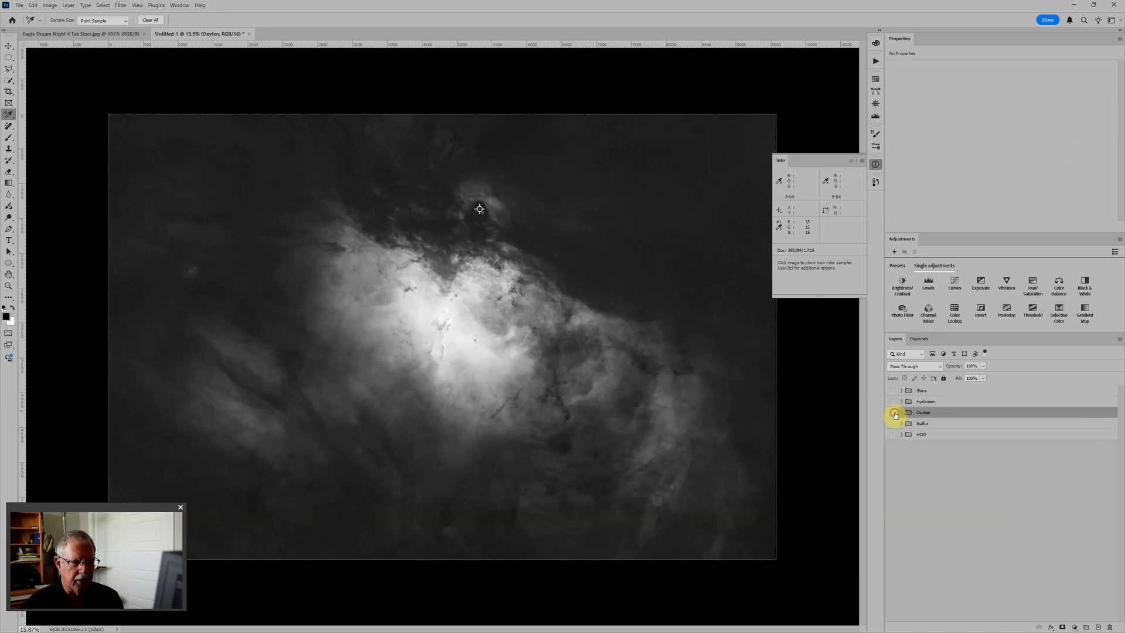
click(892, 413)
click(891, 401)
click(901, 402)
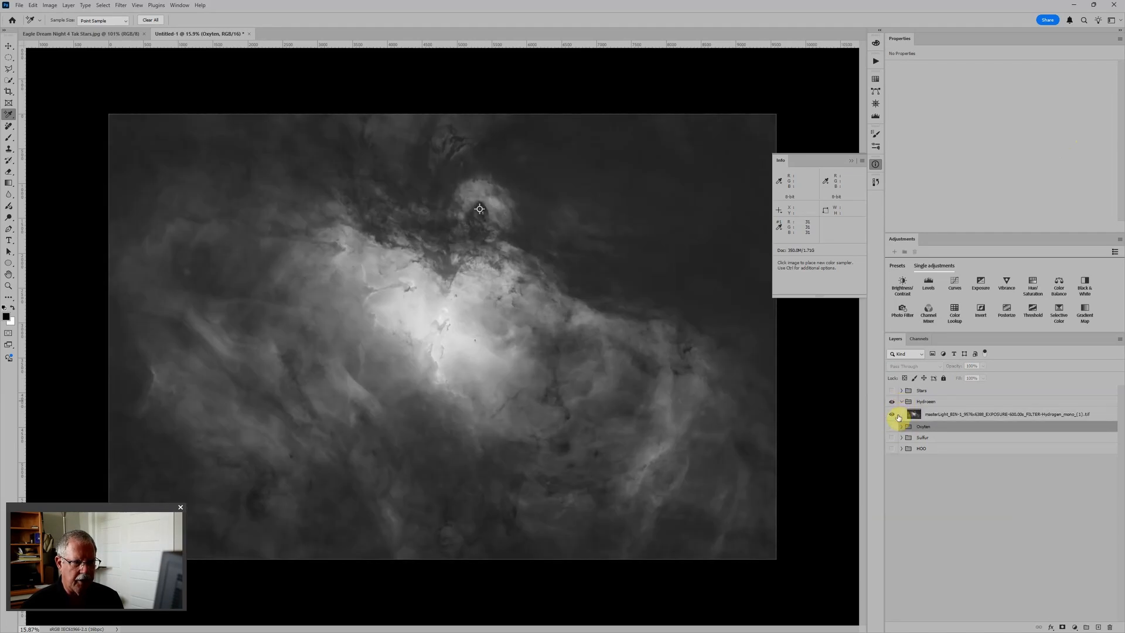
Step: Add a Levels adjustment above the Hydrogen image with black point 16 and white point 249
click(921, 415)
click(928, 283)
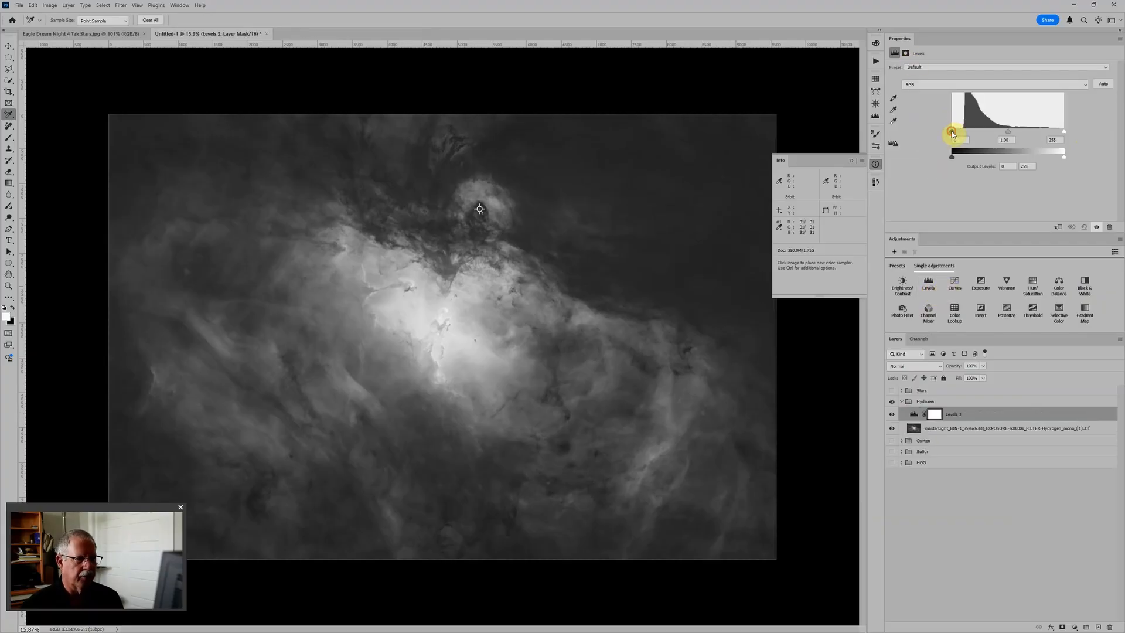
drag(952, 132, 959, 133)
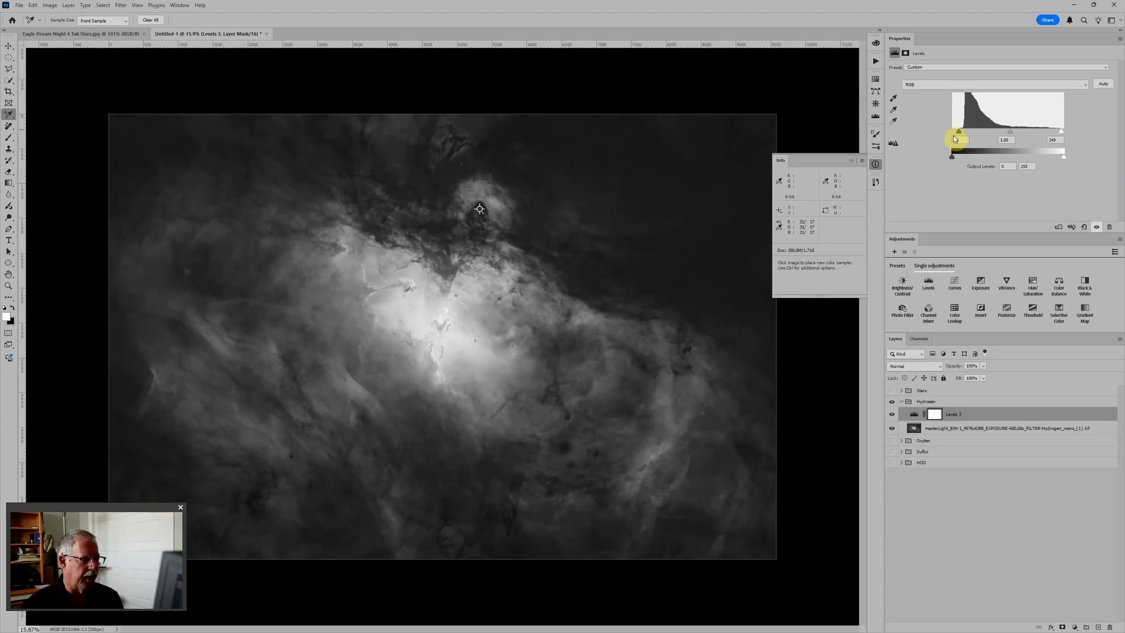
scroll(563, 252, down, 1)
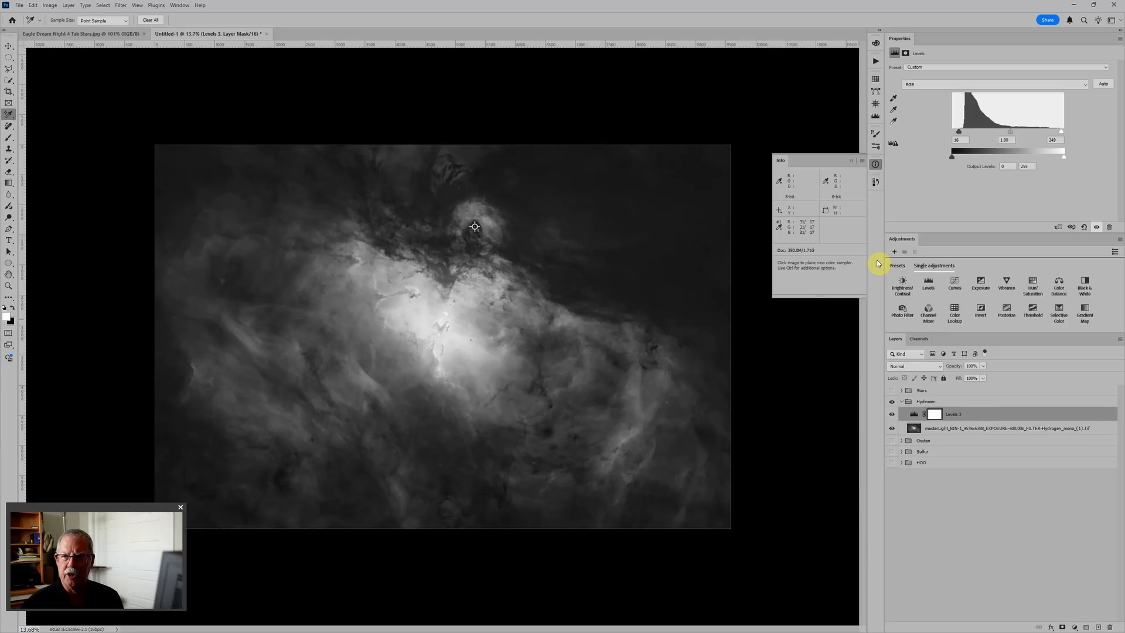
Step: Collapse and hide the Hydrogen group, show and expand the Sulfur group, and select its Levels adjustment layer
click(901, 402)
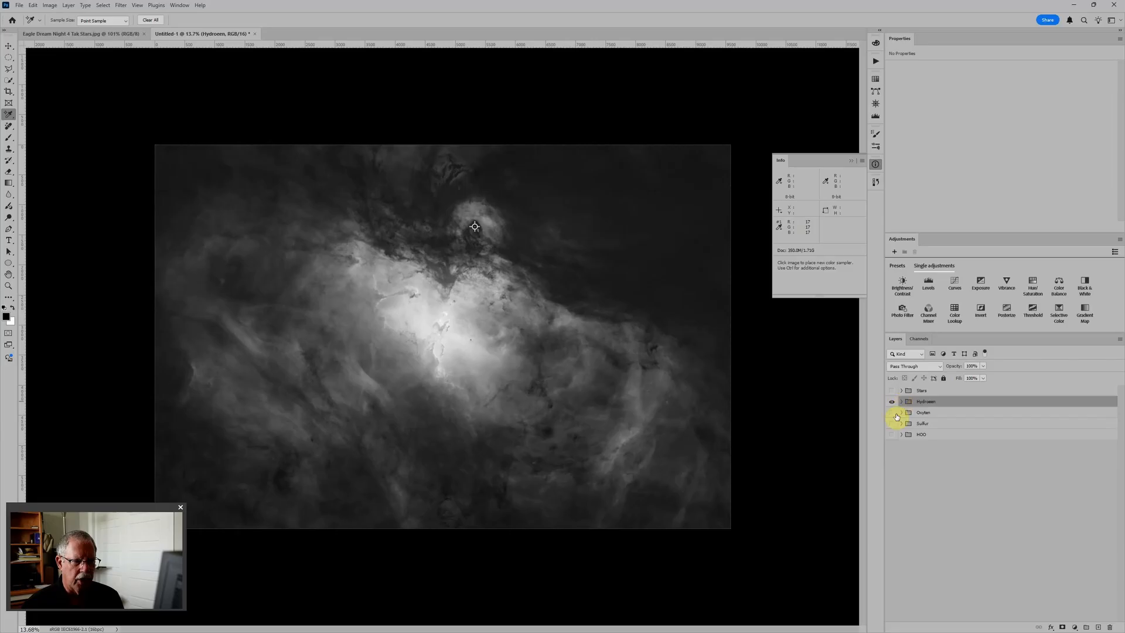
click(892, 402)
click(905, 425)
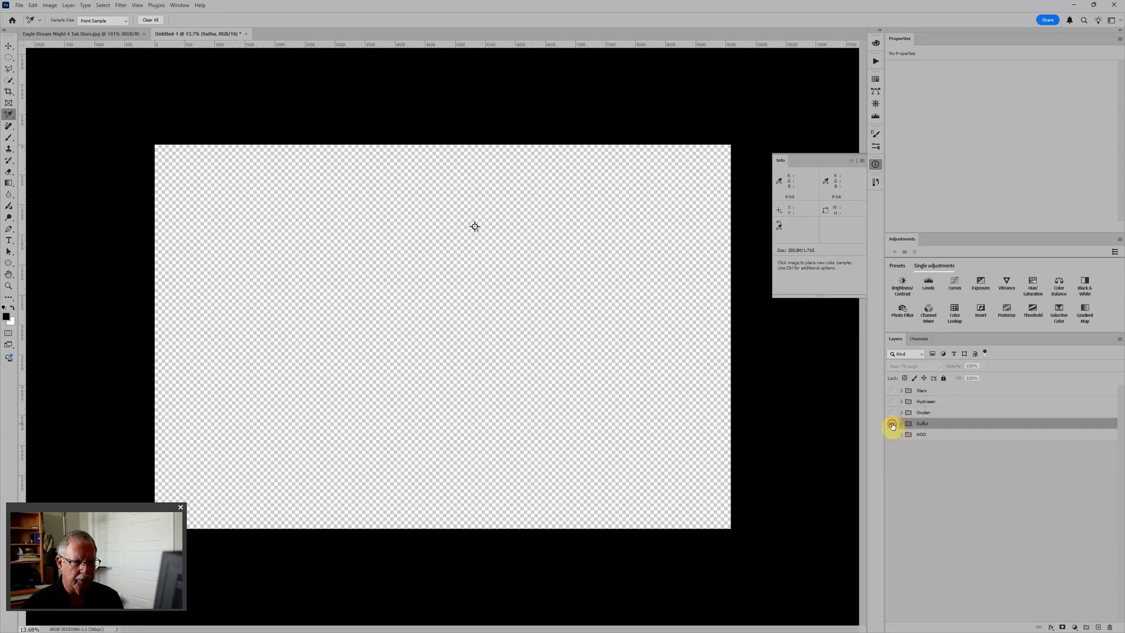
click(892, 423)
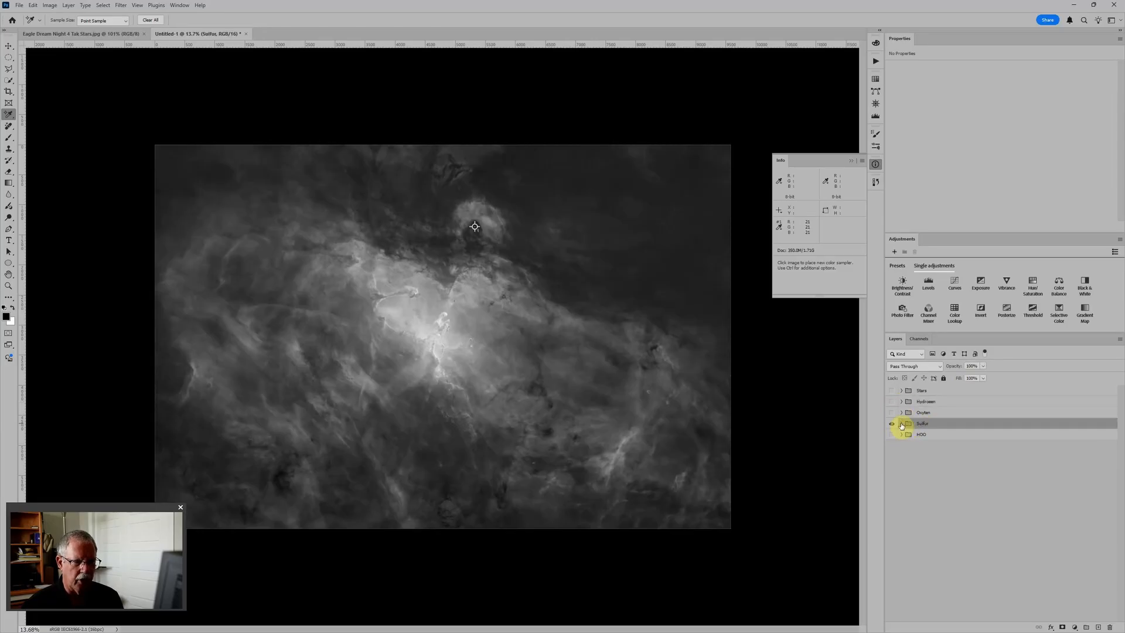
click(902, 424)
click(984, 437)
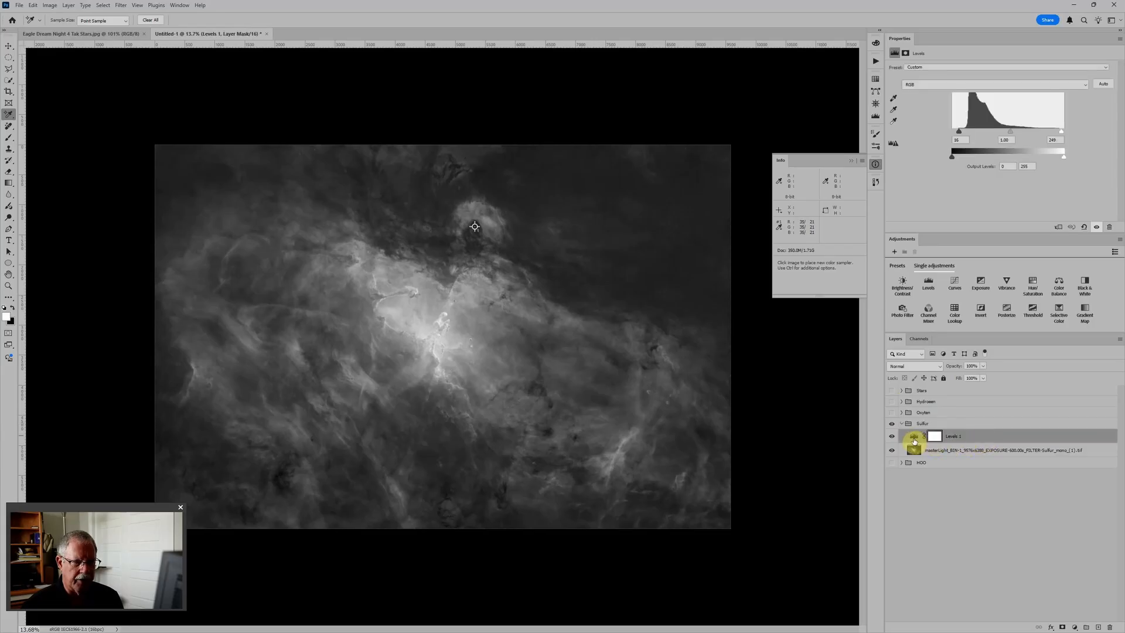
Step: Add a colorized Hue/Saturation adjustment above the Sulfur Levels layer, with hue 0, saturation 100 and lightness -50
click(1033, 286)
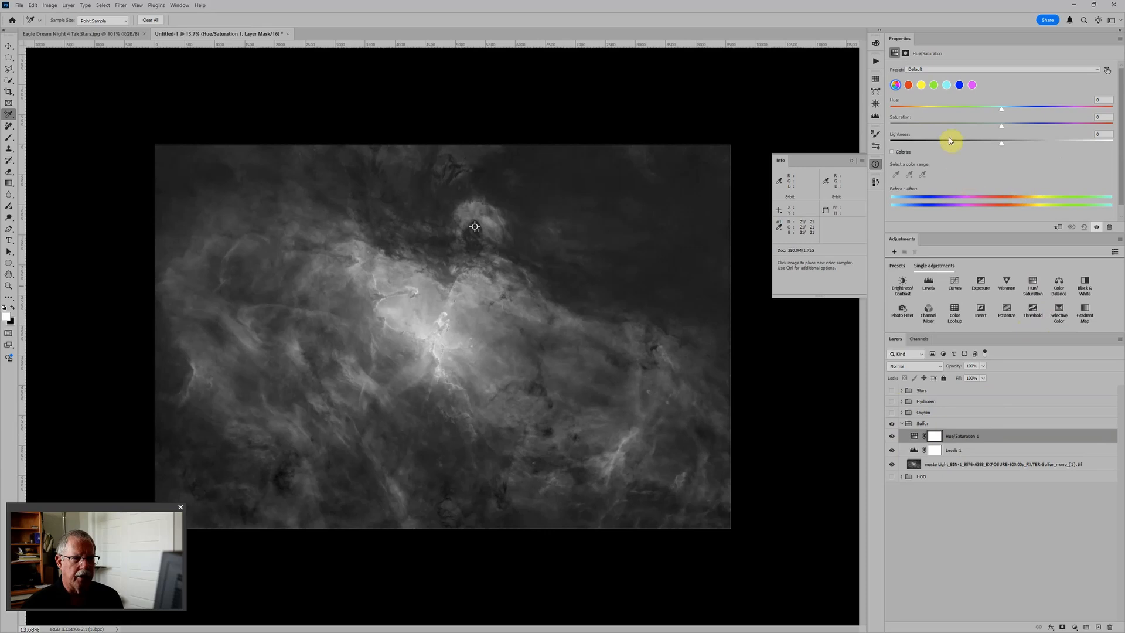
click(893, 154)
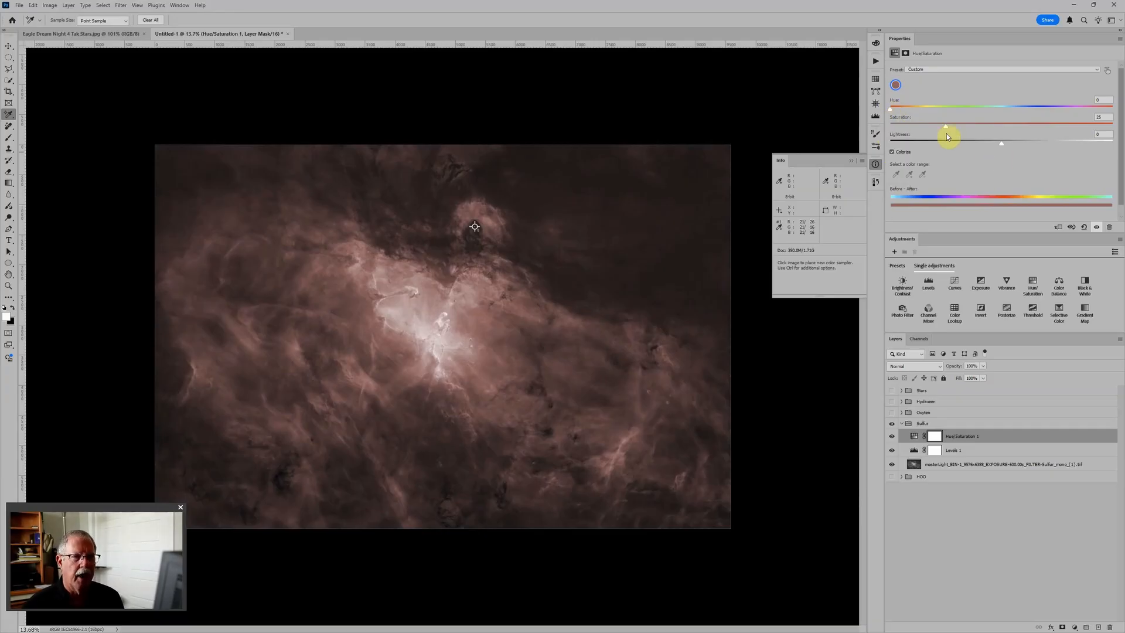
drag(1002, 146, 947, 150)
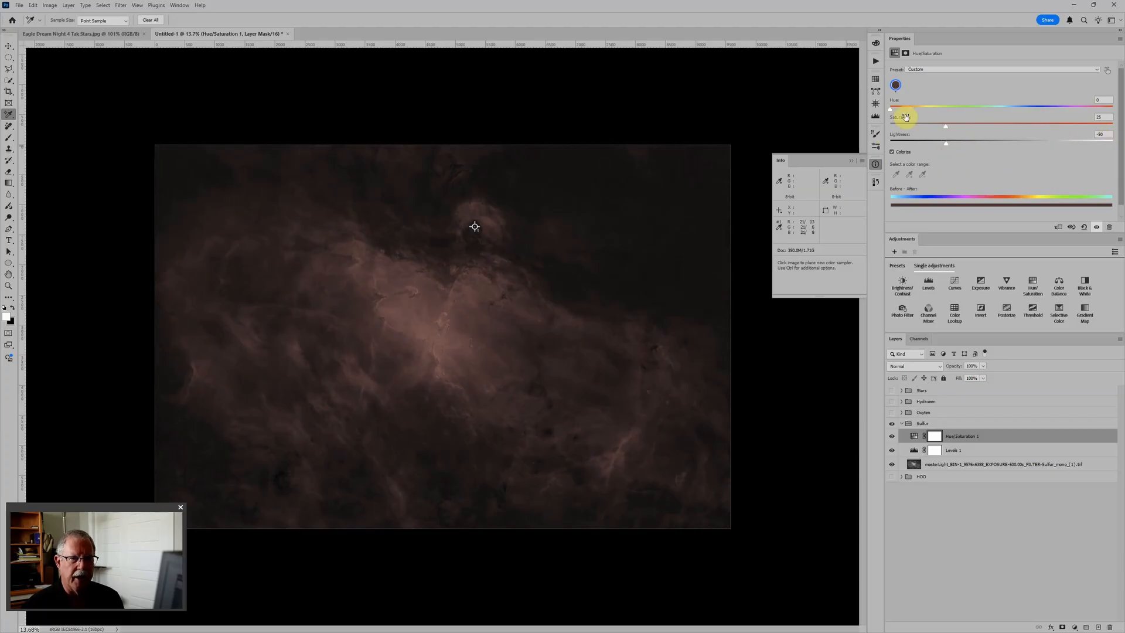
drag(947, 129, 1112, 126)
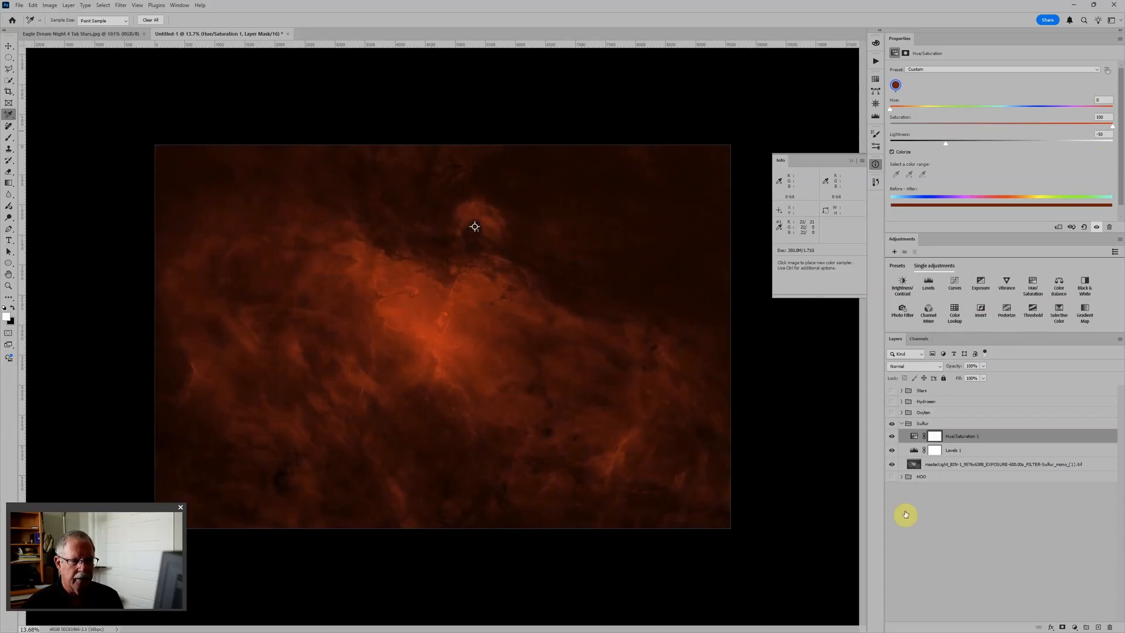
Step: Hide the Sulfur group, show and expand the Oxygen group, and select its Levels adjustment layer
click(908, 424)
click(892, 423)
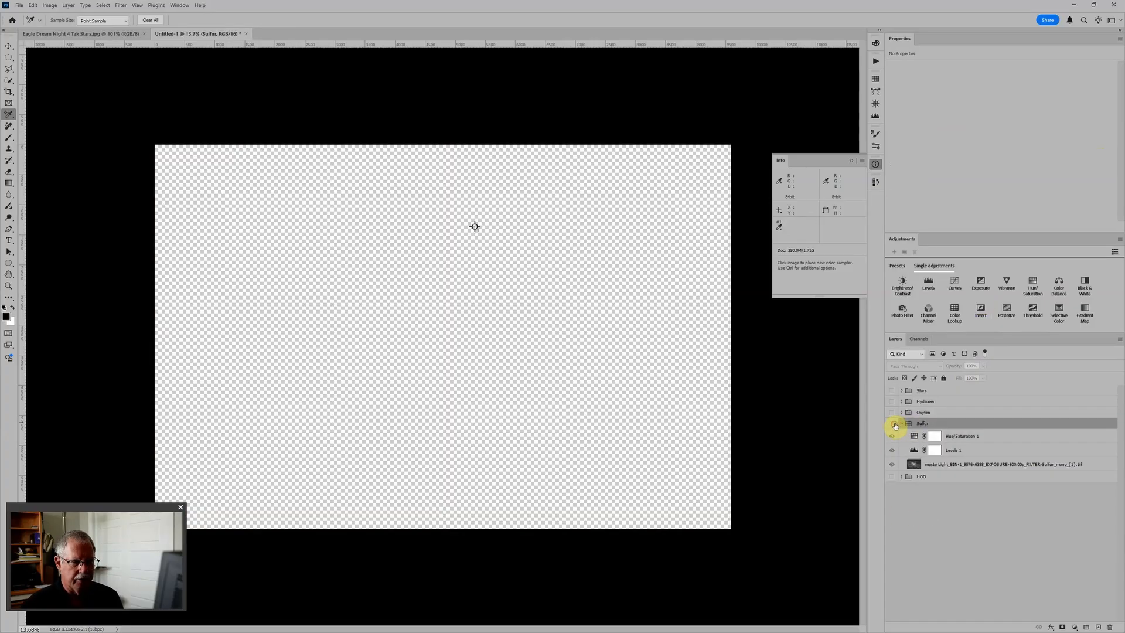
click(891, 412)
click(901, 413)
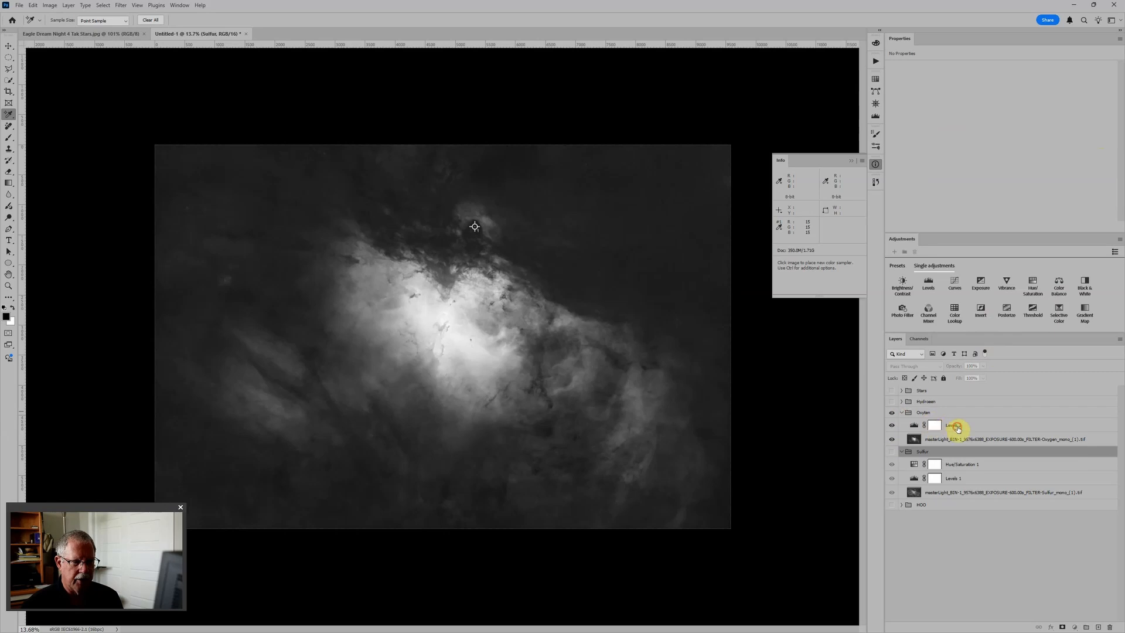
click(934, 426)
Step: Add a colorized Hue/Saturation adjustment above the Oxygen Levels layer, with hue 240, saturation 100 and lightness about -48
click(1033, 292)
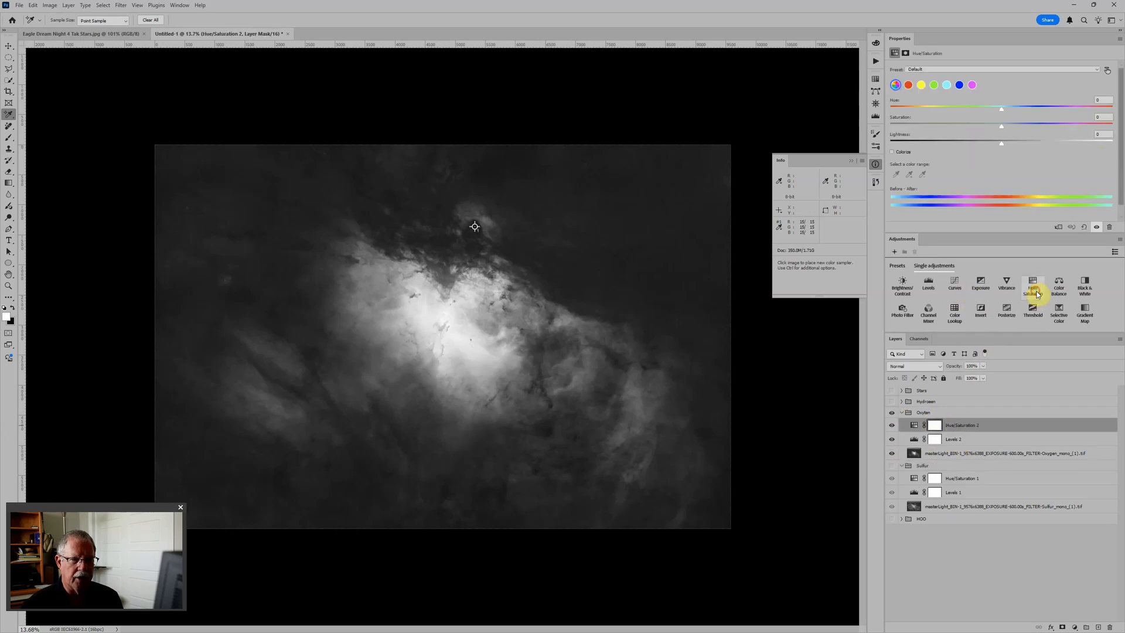
click(906, 152)
drag(1002, 142, 936, 144)
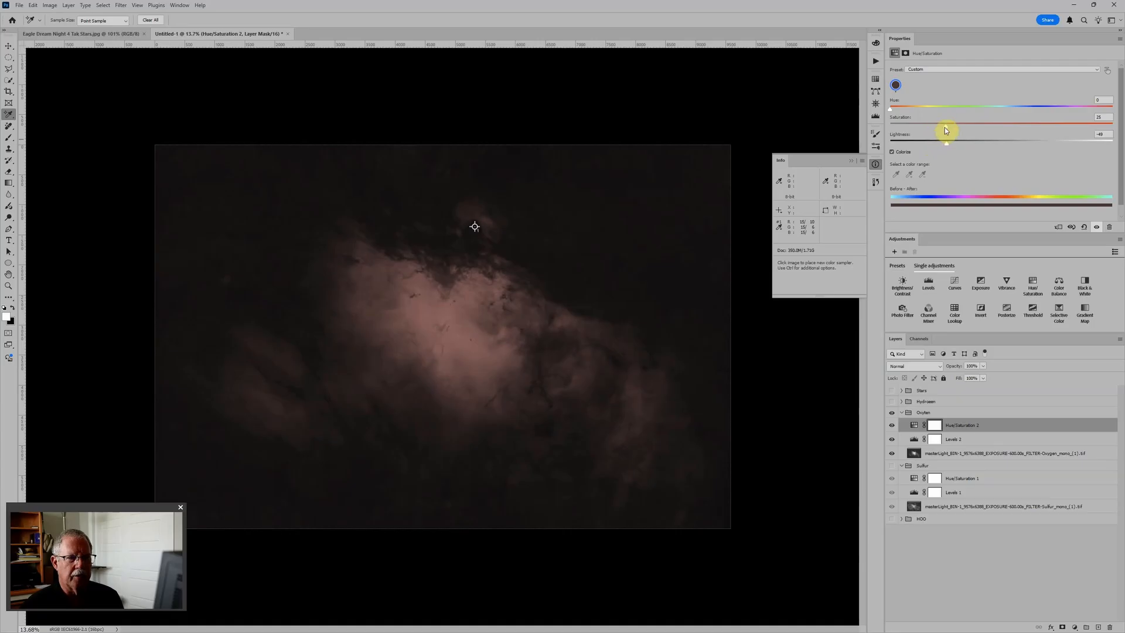
drag(944, 127, 1094, 105)
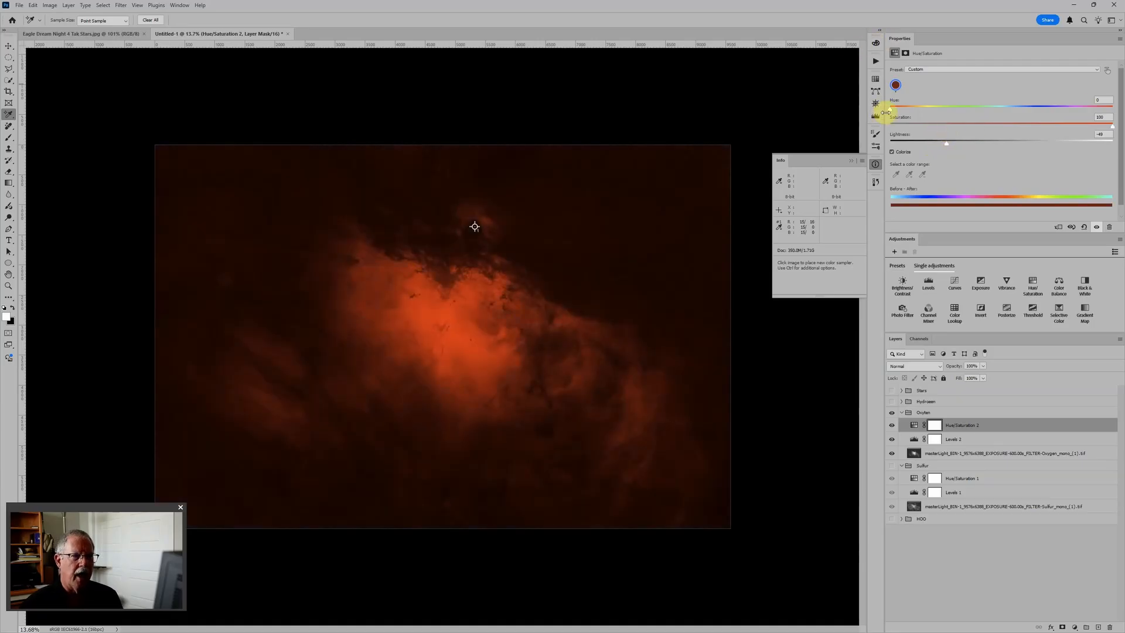
drag(891, 112, 1039, 114)
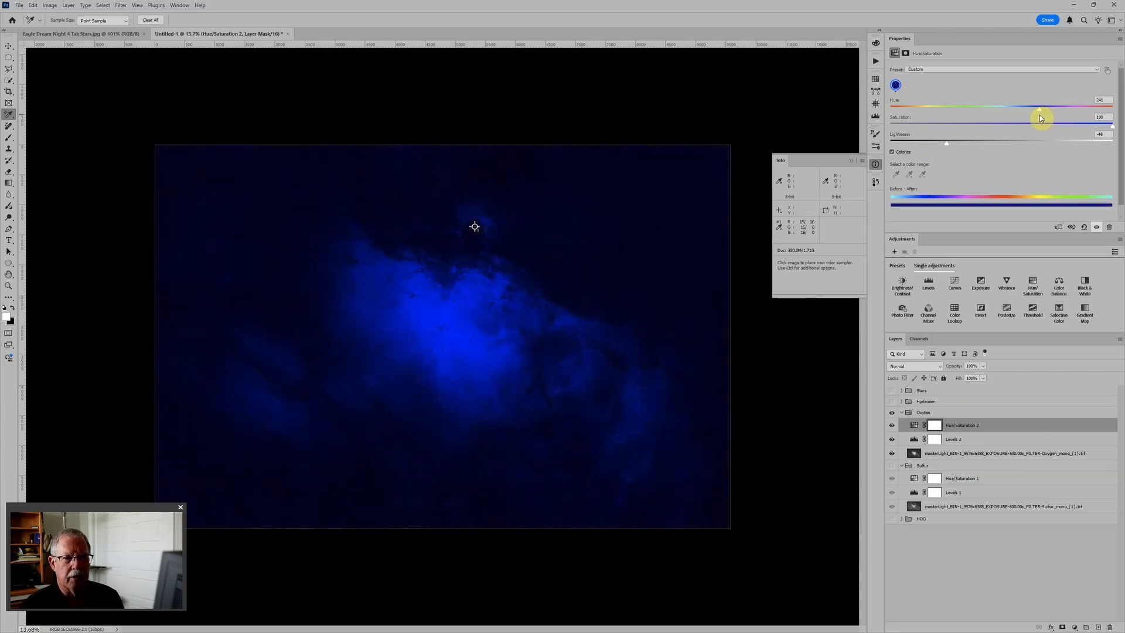
drag(1040, 110, 1040, 110)
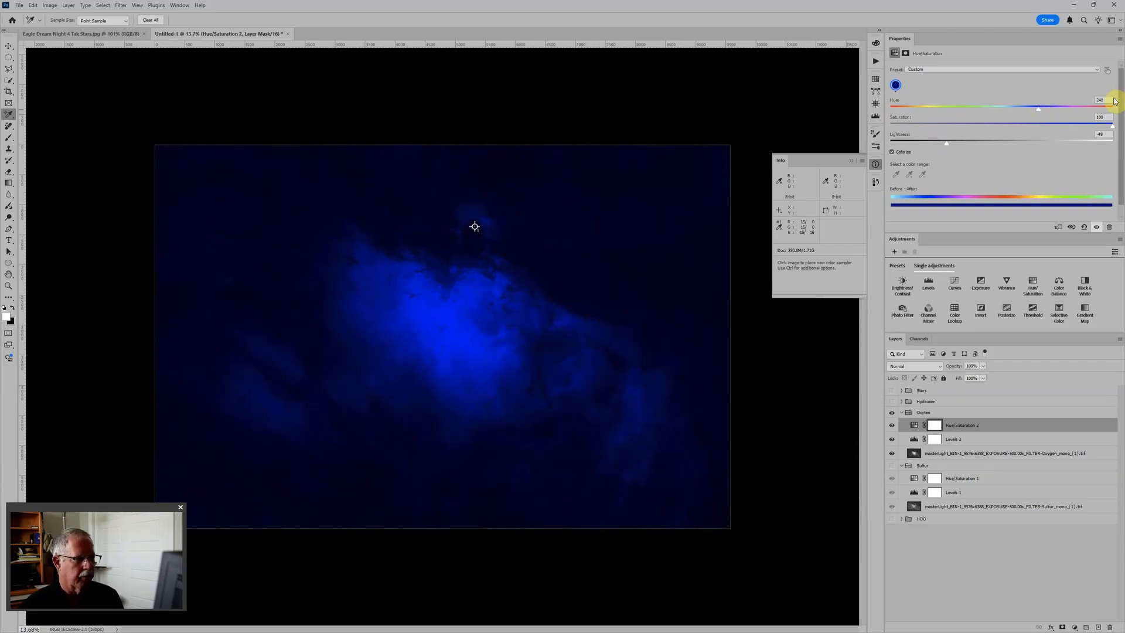
Step: Collapse and hide the Oxygen group, show and expand the Hydrogen group, and select its Levels adjustment layer
click(903, 413)
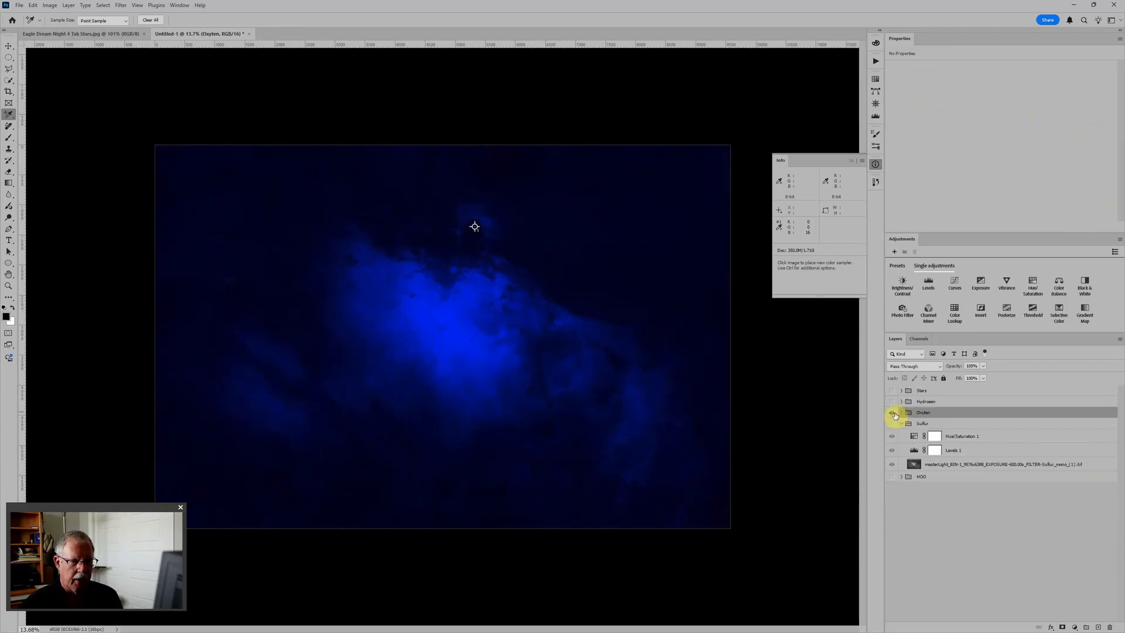
click(892, 413)
click(891, 402)
click(901, 402)
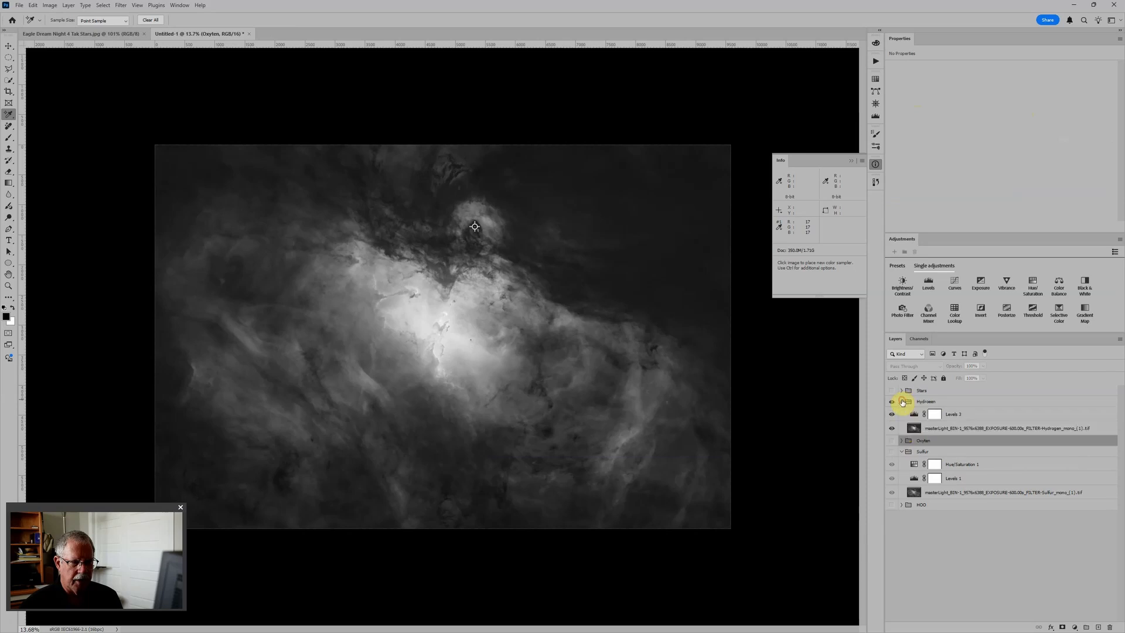
click(915, 415)
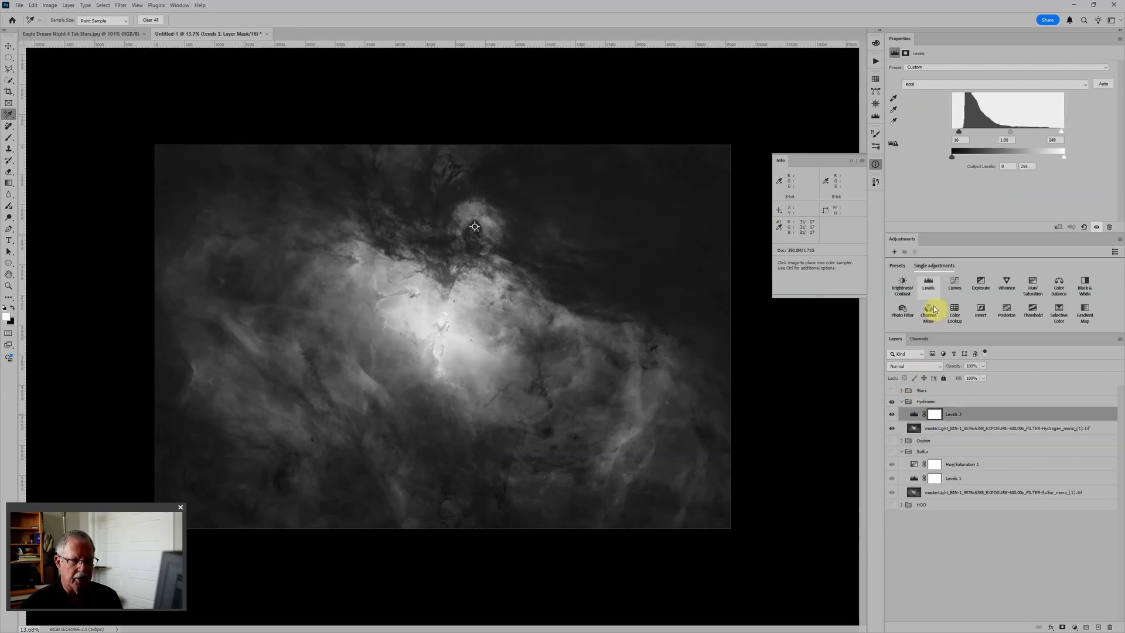
Step: Add a colorized Hue/Saturation adjustment above the Hydrogen Levels layer, with hue 120, saturation 100 and lightness -50
click(1041, 293)
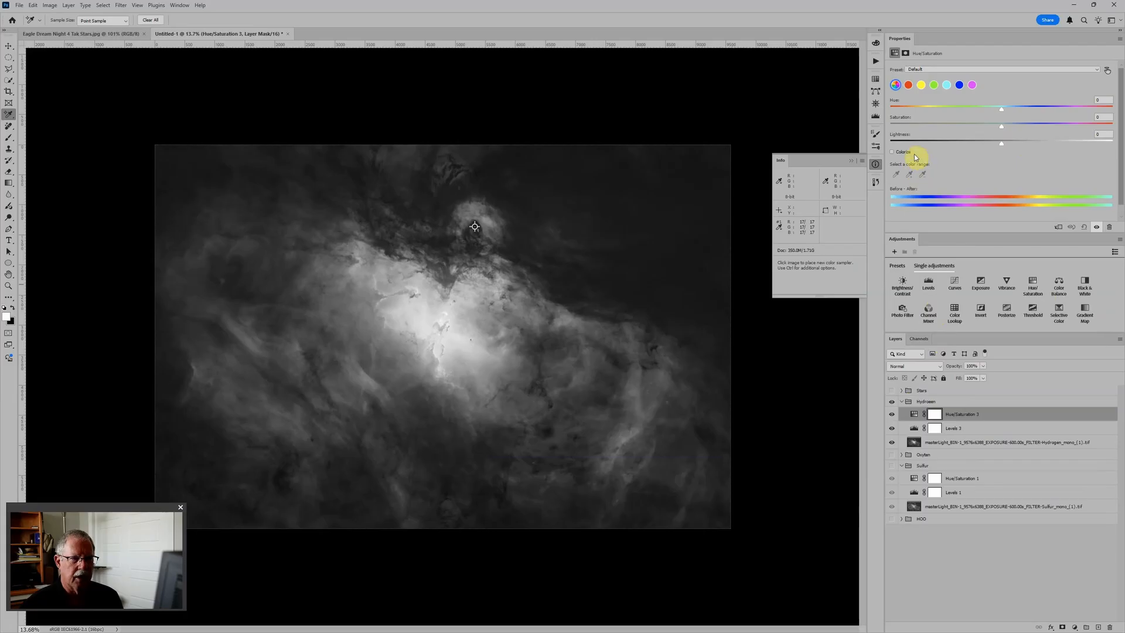
click(895, 152)
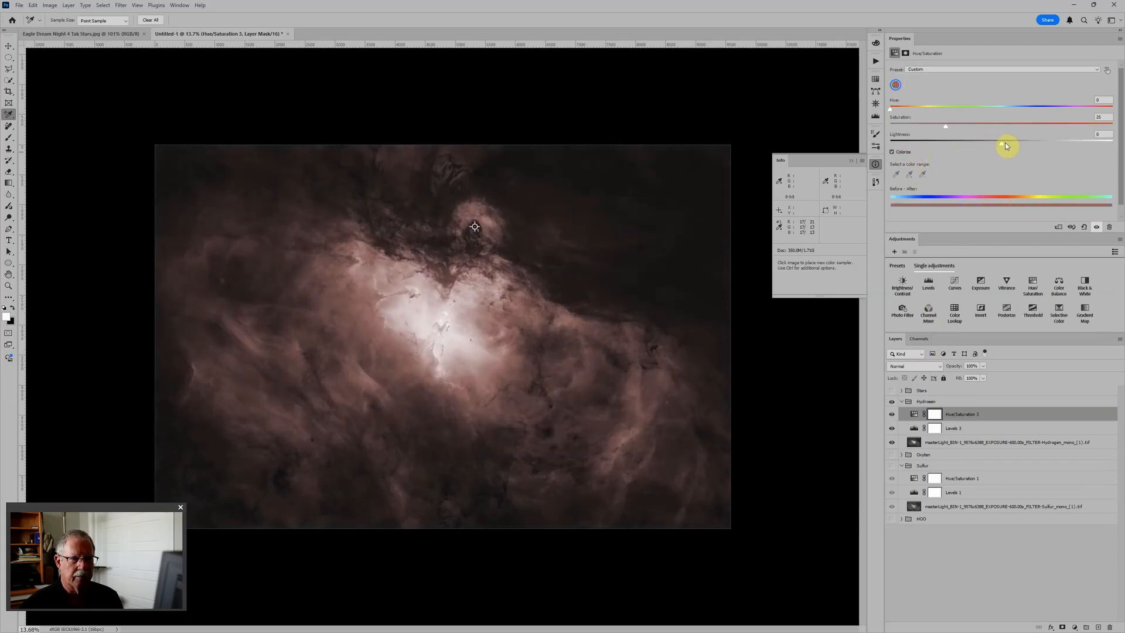
drag(1001, 143, 949, 148)
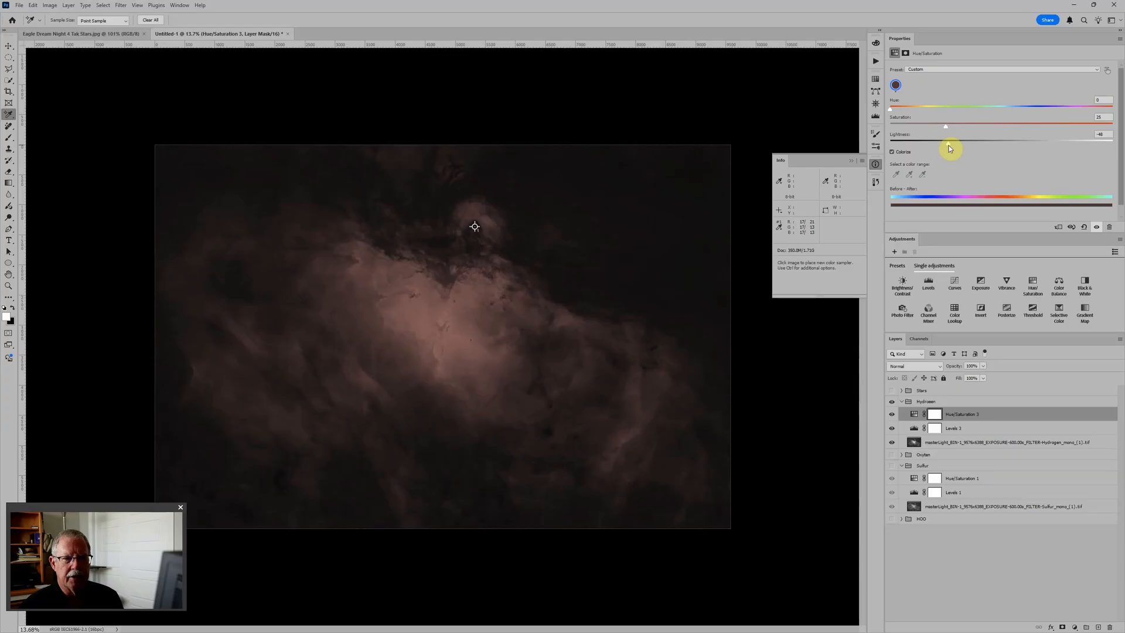
drag(950, 148, 1112, 126)
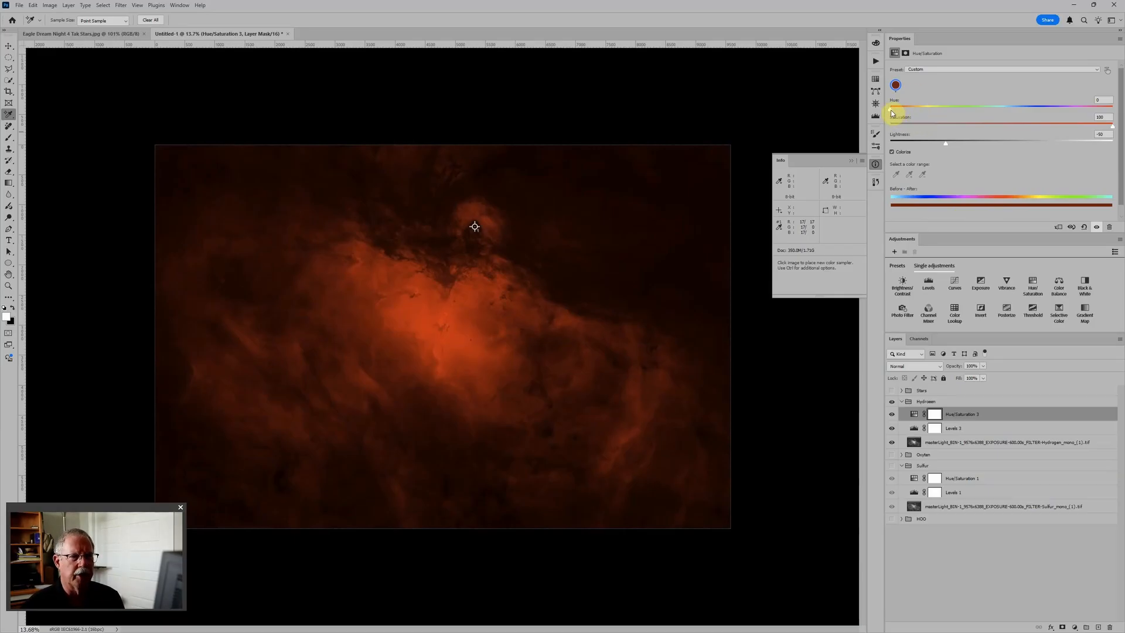
drag(891, 111, 942, 117)
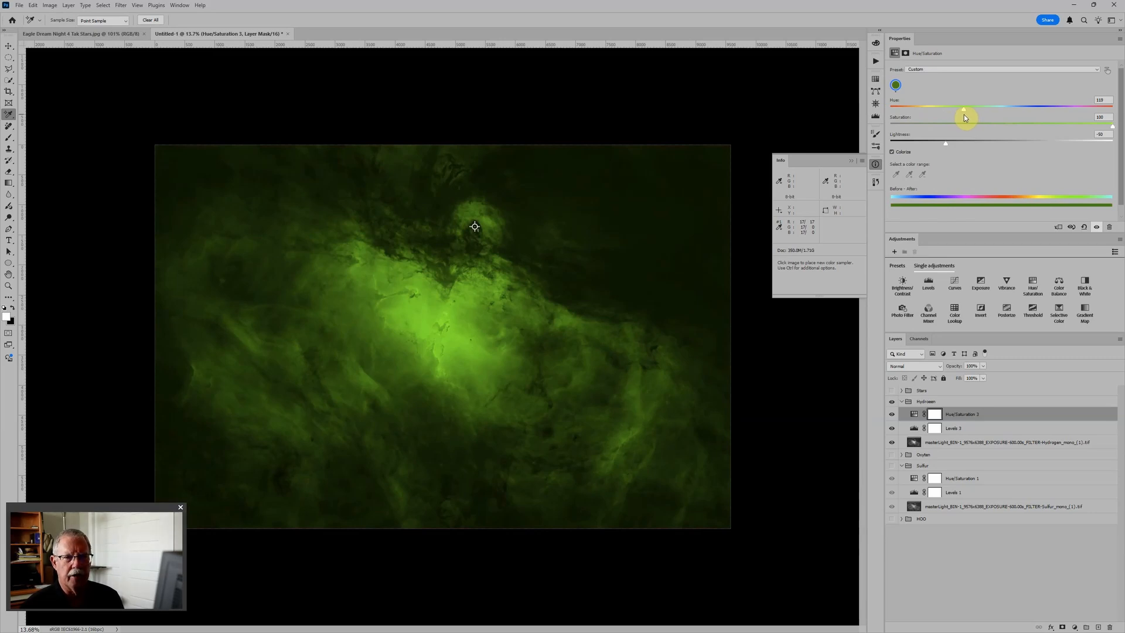
drag(965, 115, 965, 115)
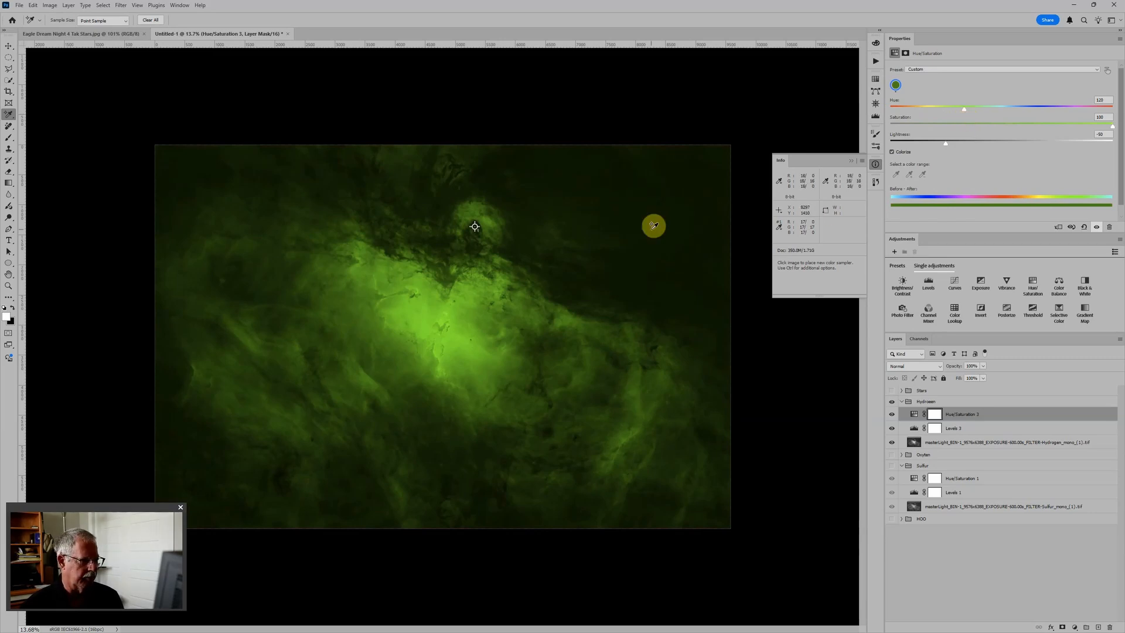
Step: Show the Oxygen and Sulfur groups together with Hydrogen, and set the Hydrogen group's blend mode to Screen
scroll(653, 227, down, 1)
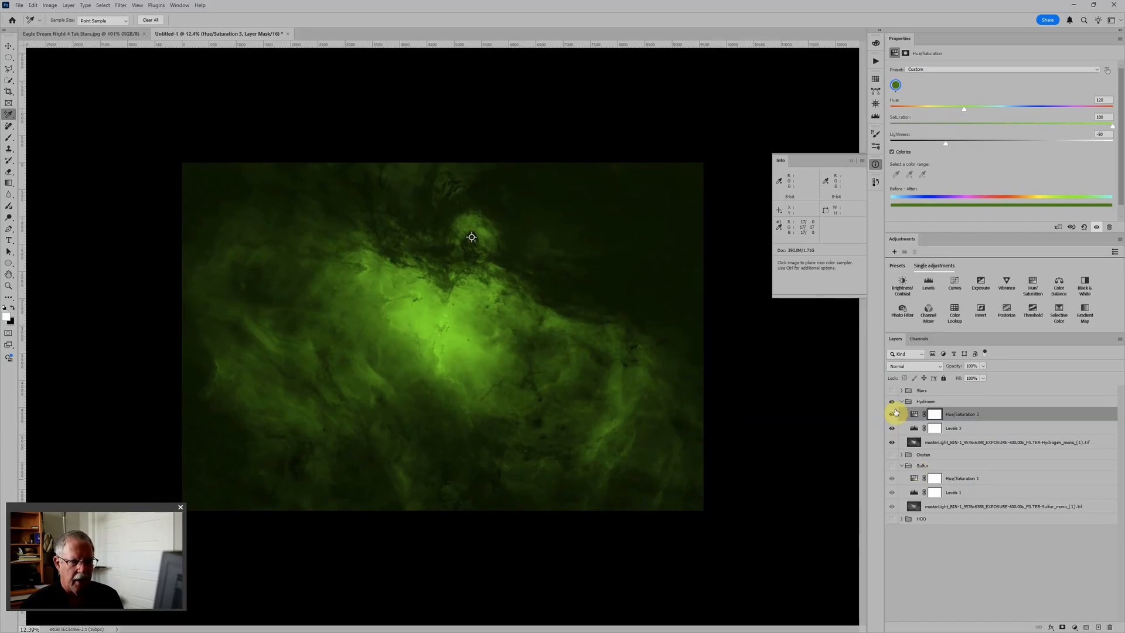
click(914, 404)
click(892, 454)
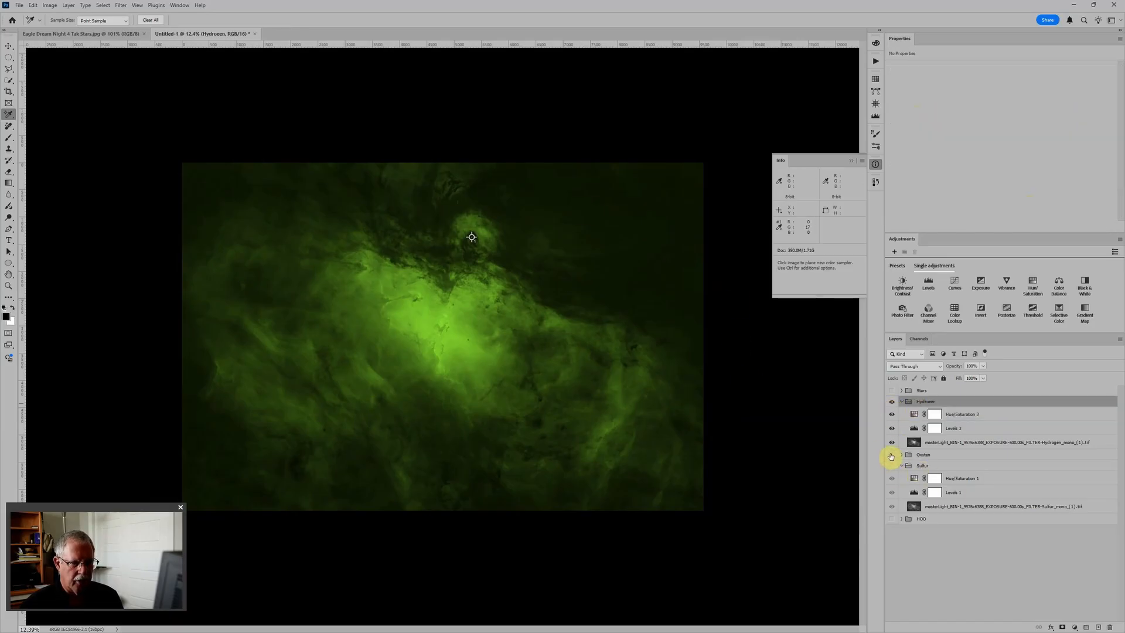
click(891, 466)
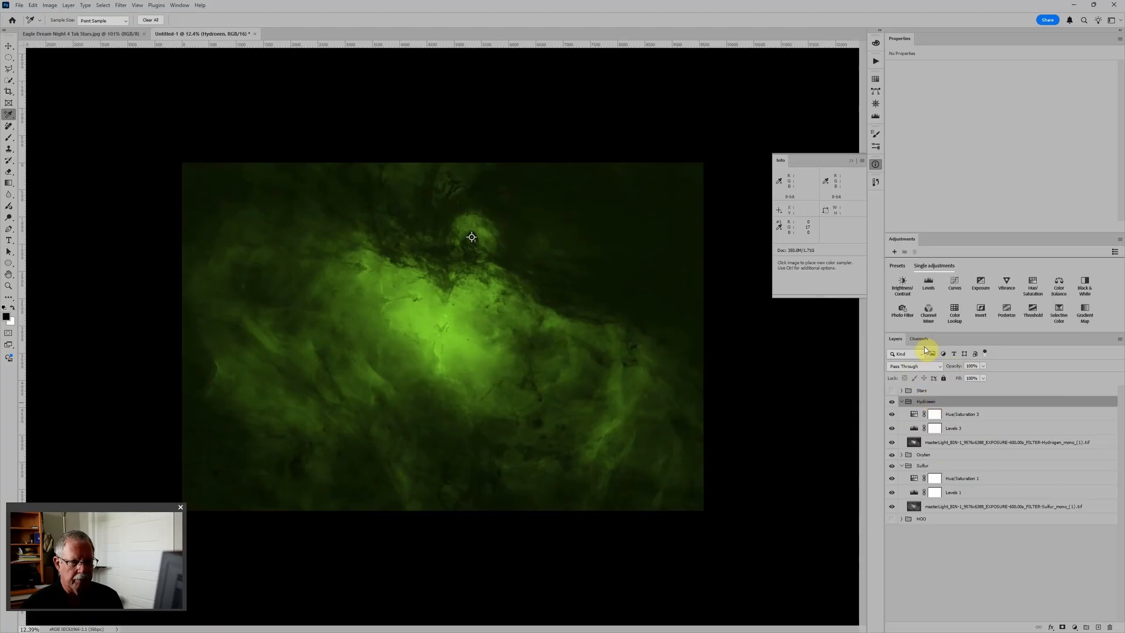
click(922, 367)
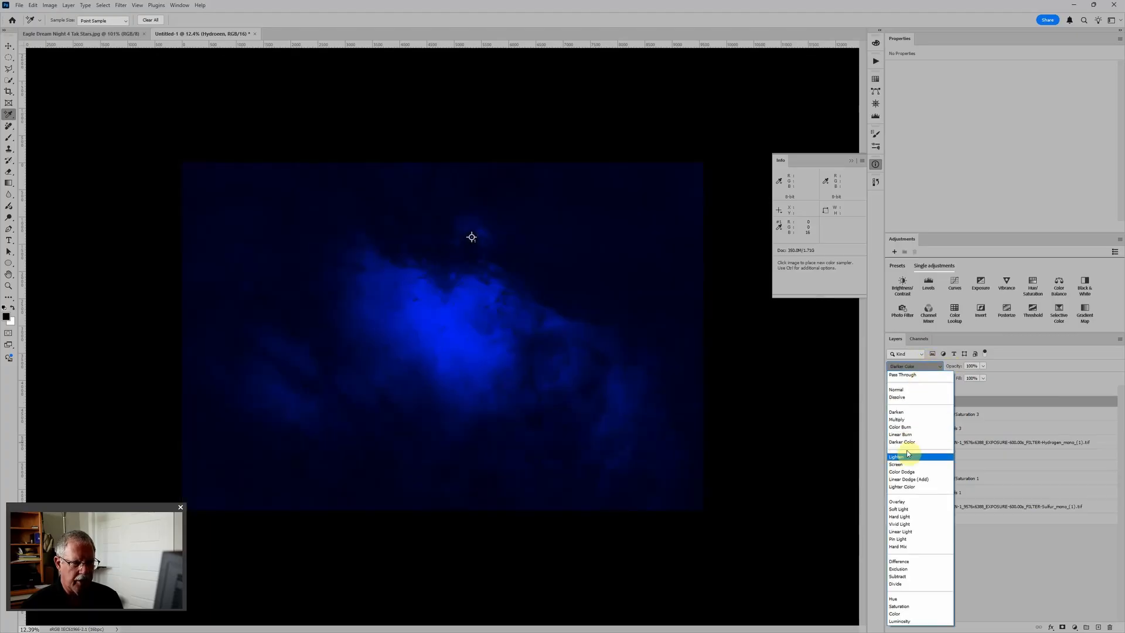
click(924, 454)
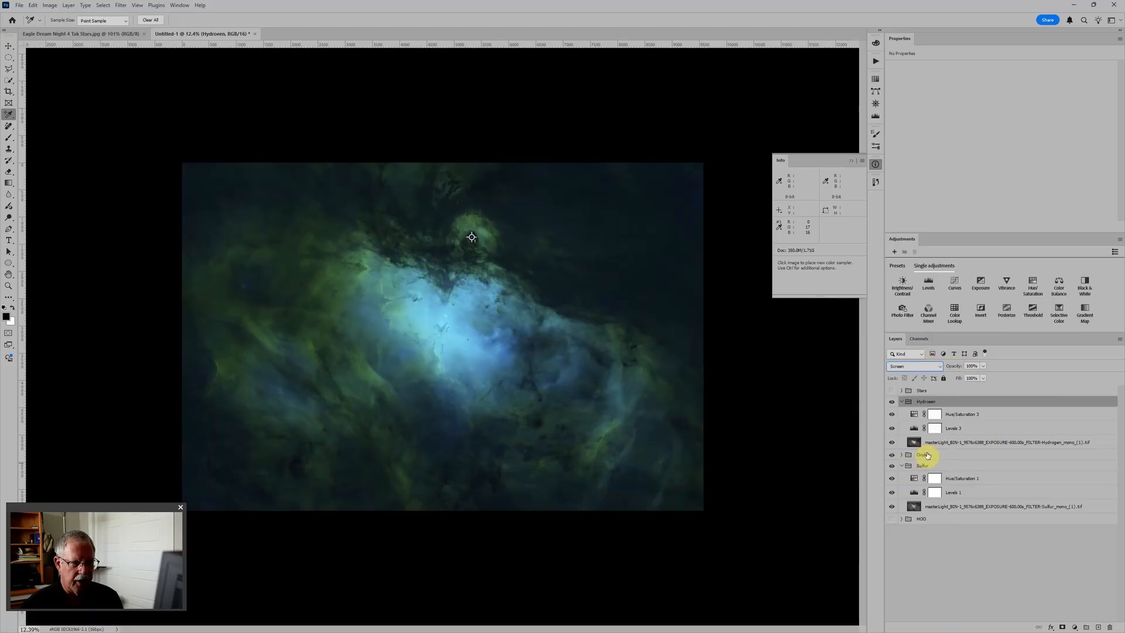
Step: Set the blend mode of both the Oxygen group and the Sulfur group to Screen
click(925, 455)
click(917, 366)
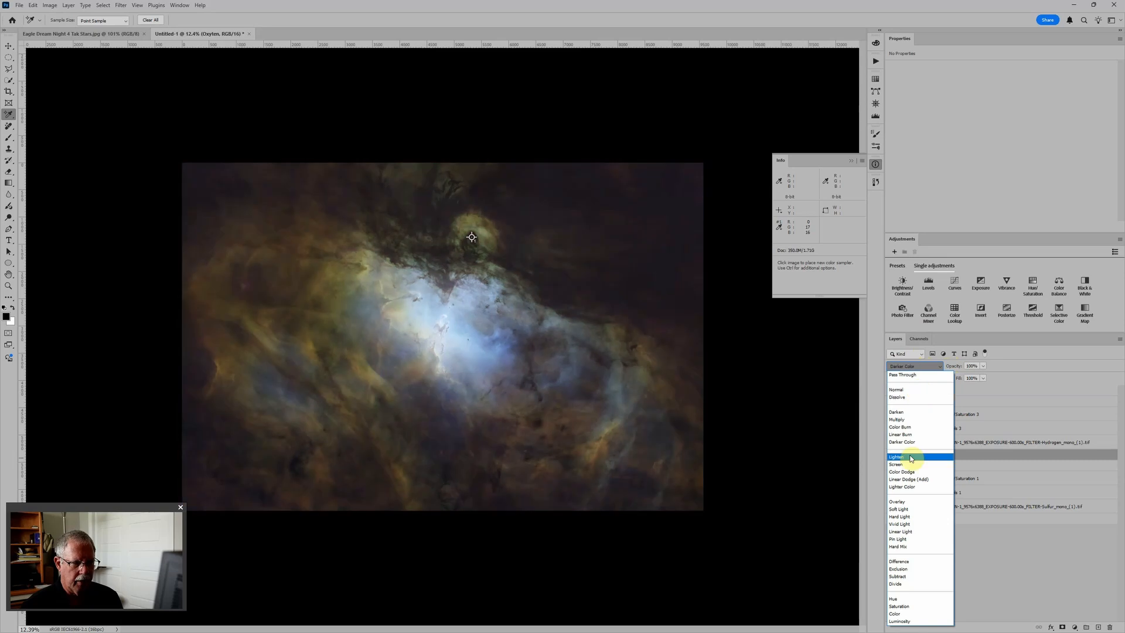
click(908, 465)
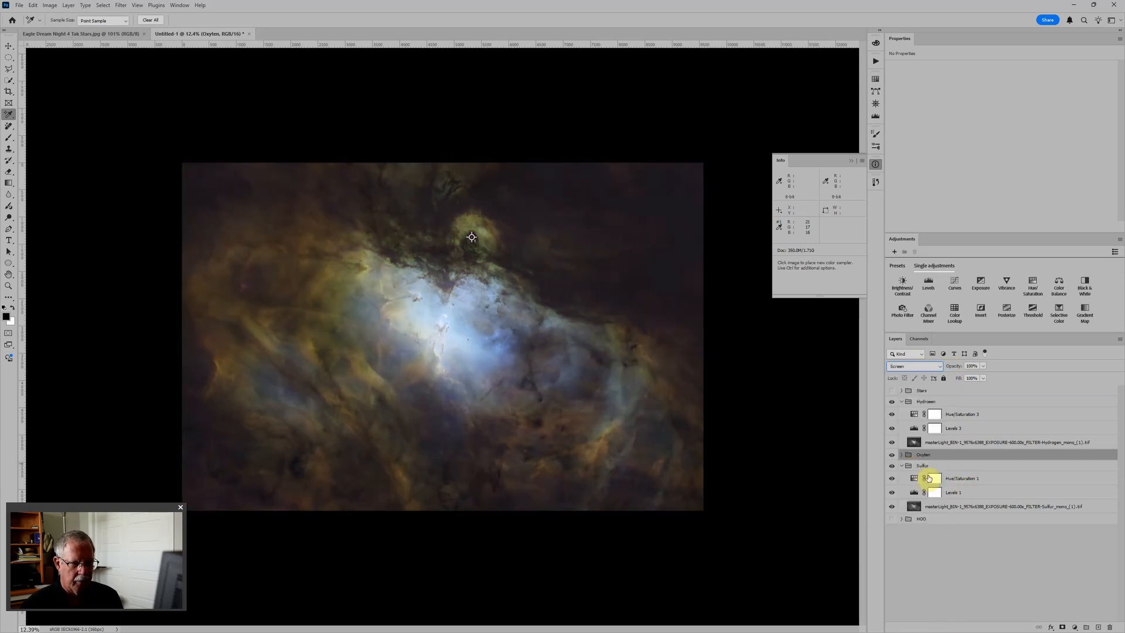
click(926, 466)
click(916, 366)
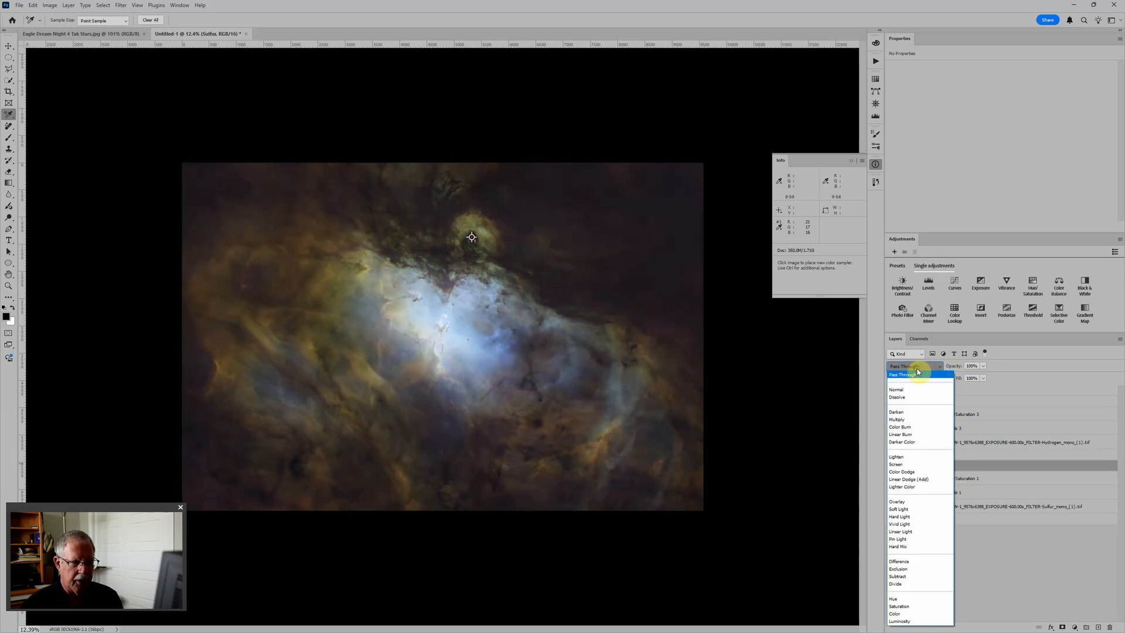
click(911, 465)
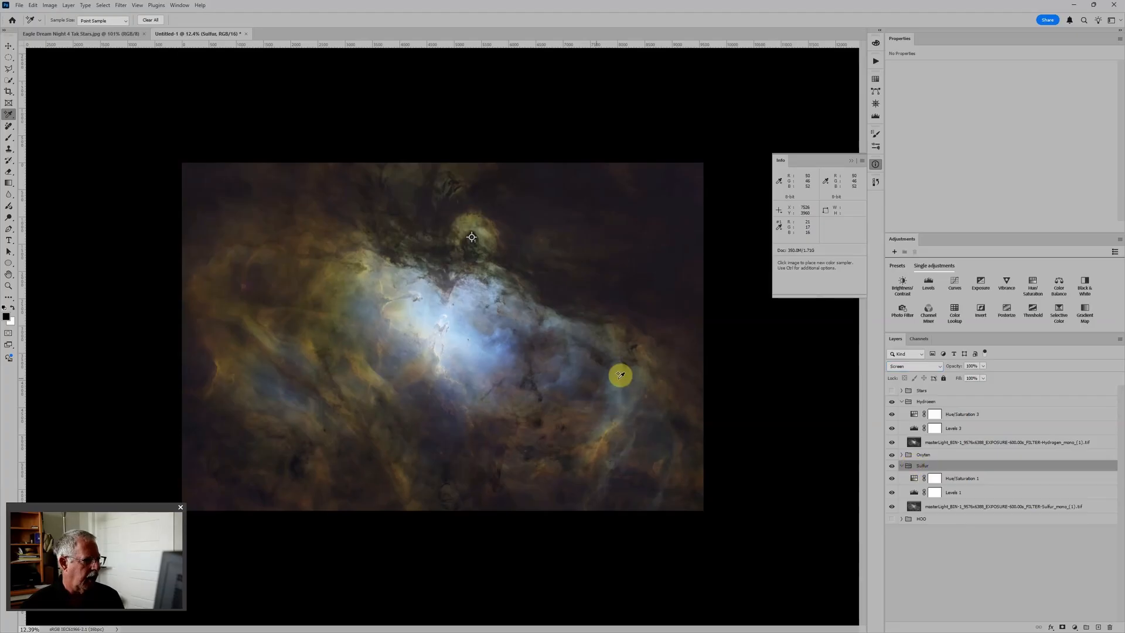
Step: Collapse the floating Info panel to clear the view of the combined nebula image
scroll(467, 385, up, 3)
scroll(464, 386, up, 1)
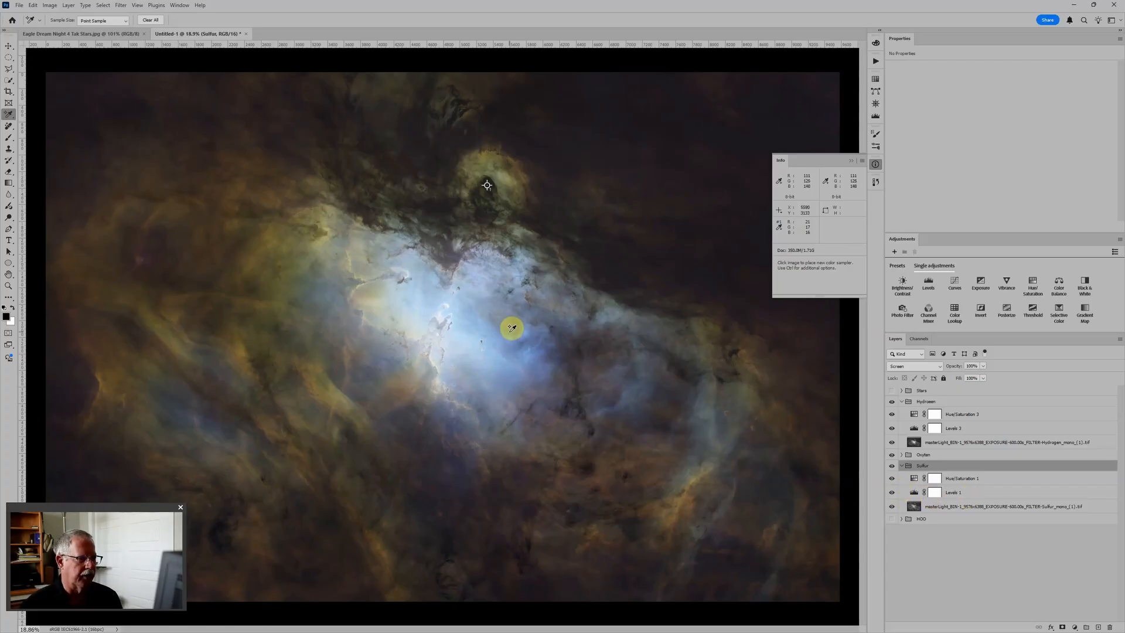
click(854, 157)
scroll(483, 337, up, 1)
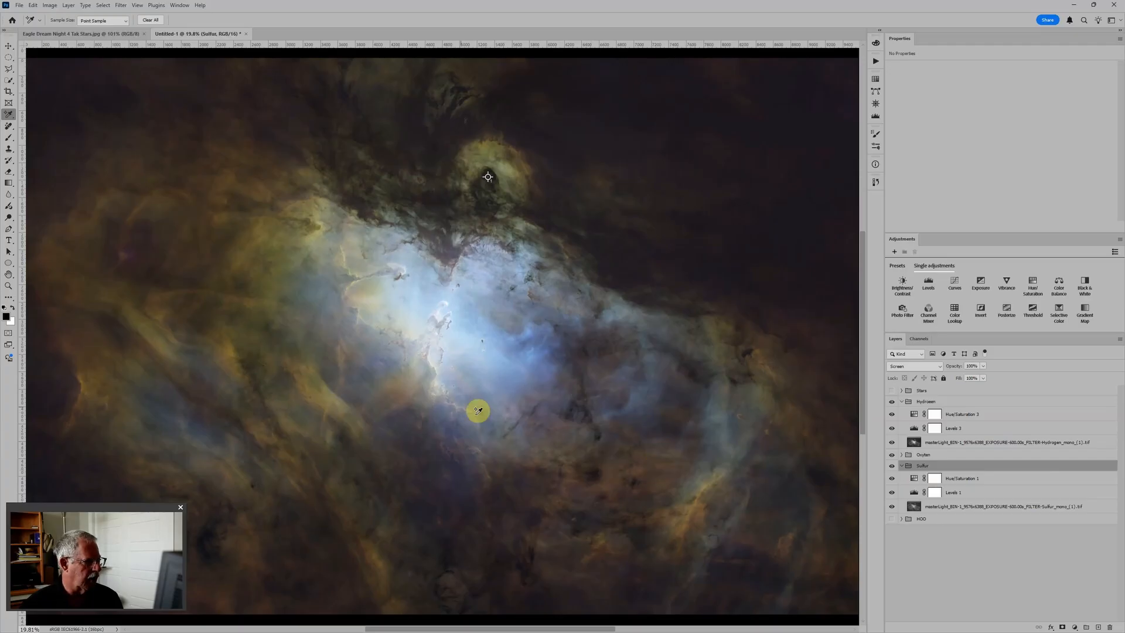
Step: Strengthen the Sulfur contribution in its Levels layer with midtones about 1.83 and black point about 34
click(914, 492)
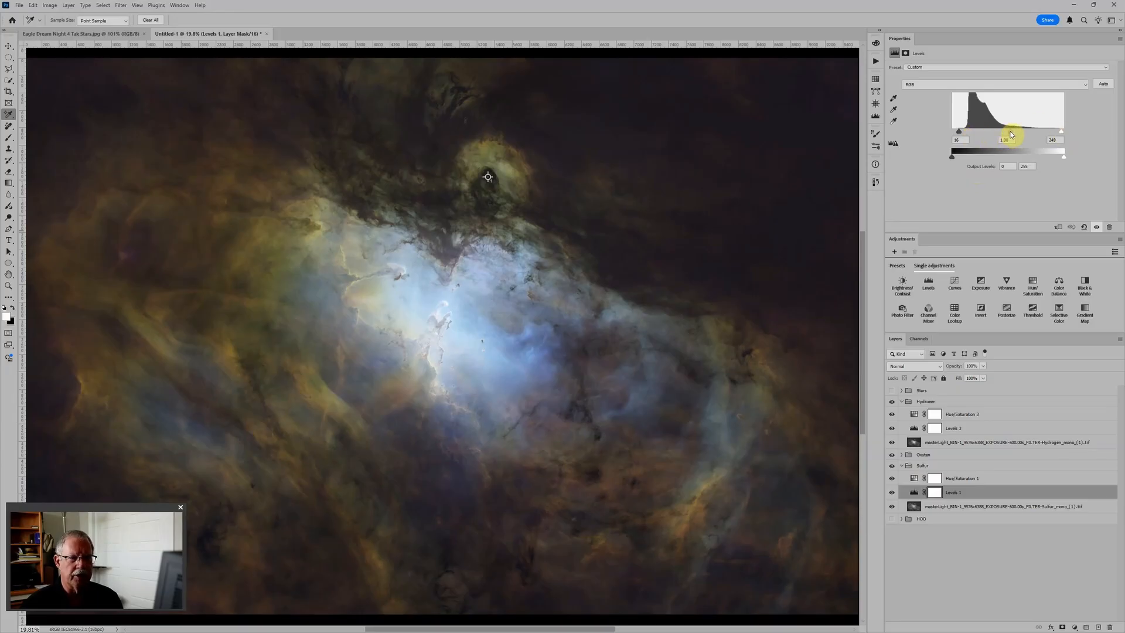
drag(1010, 134, 1005, 134)
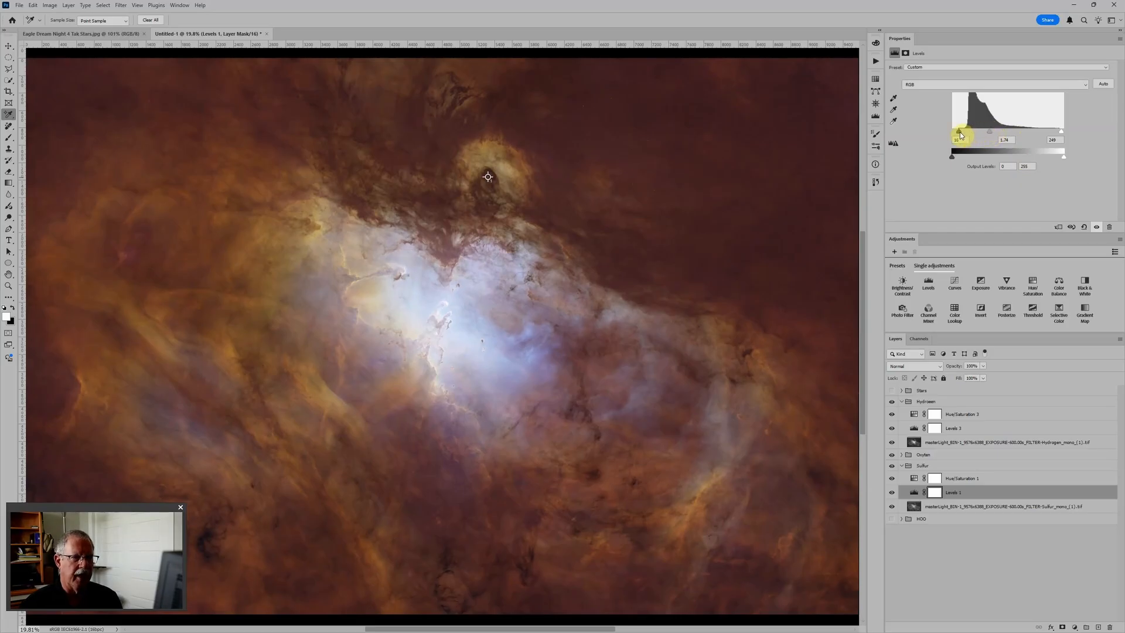
drag(958, 133, 966, 132)
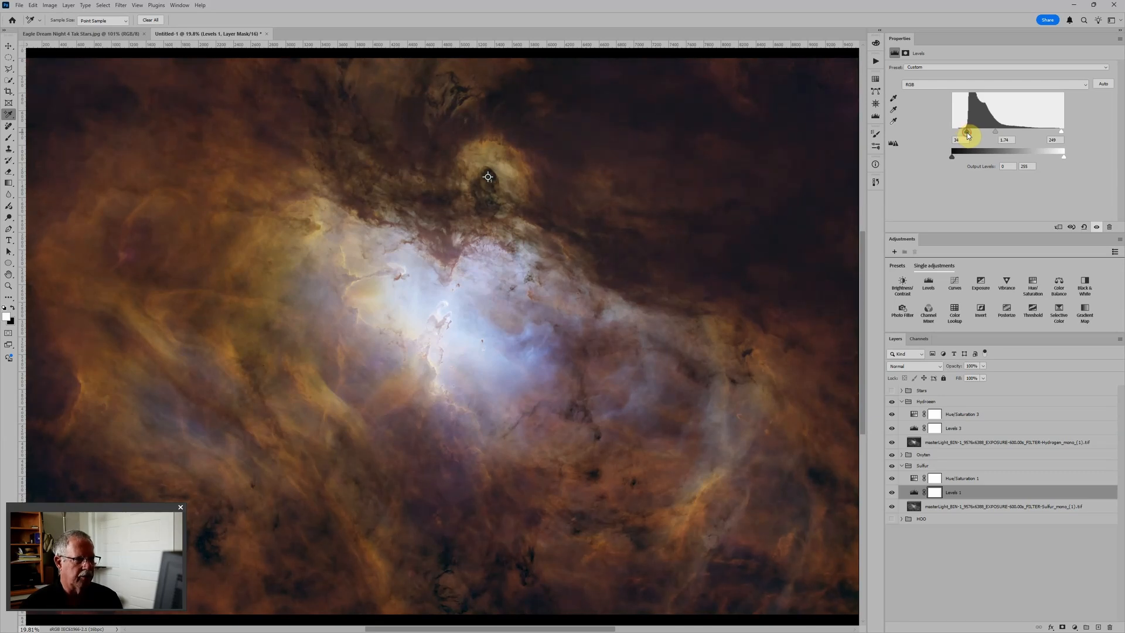
scroll(640, 211, down, 2)
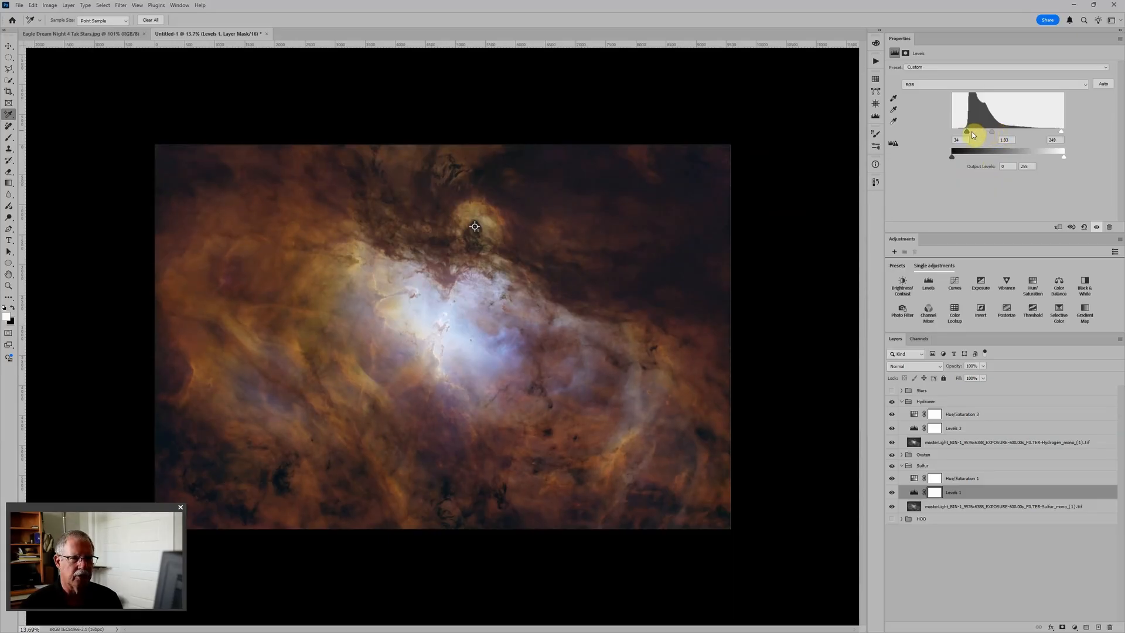
Step: Set the black point of the Oxygen group's Levels layer to about 29 and lift its midtones slightly
drag(968, 135, 969, 135)
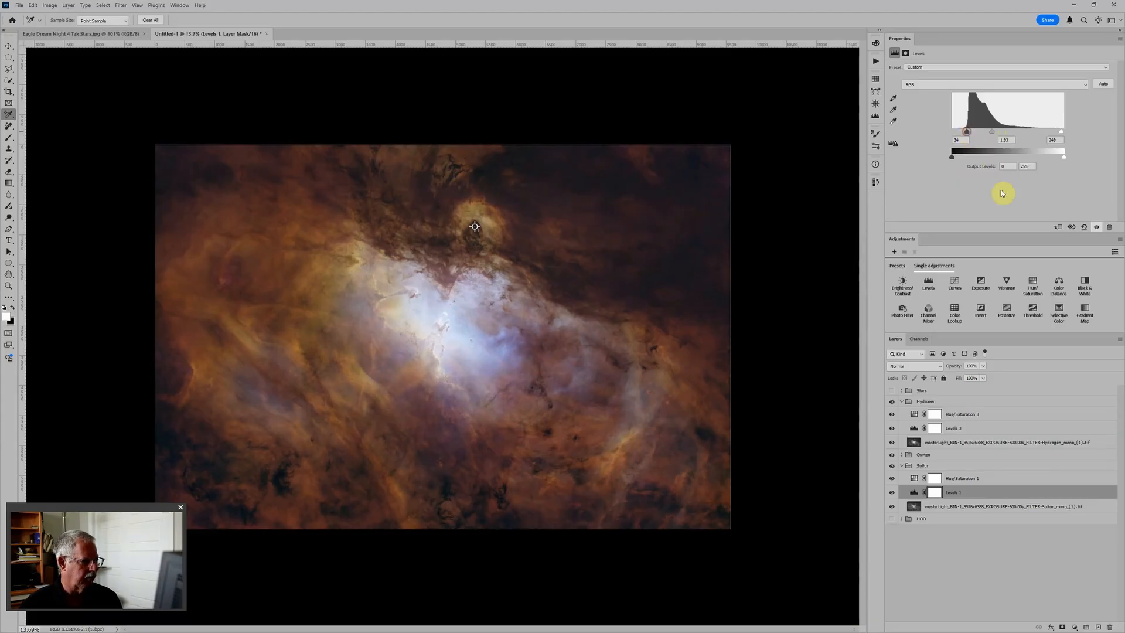
click(903, 455)
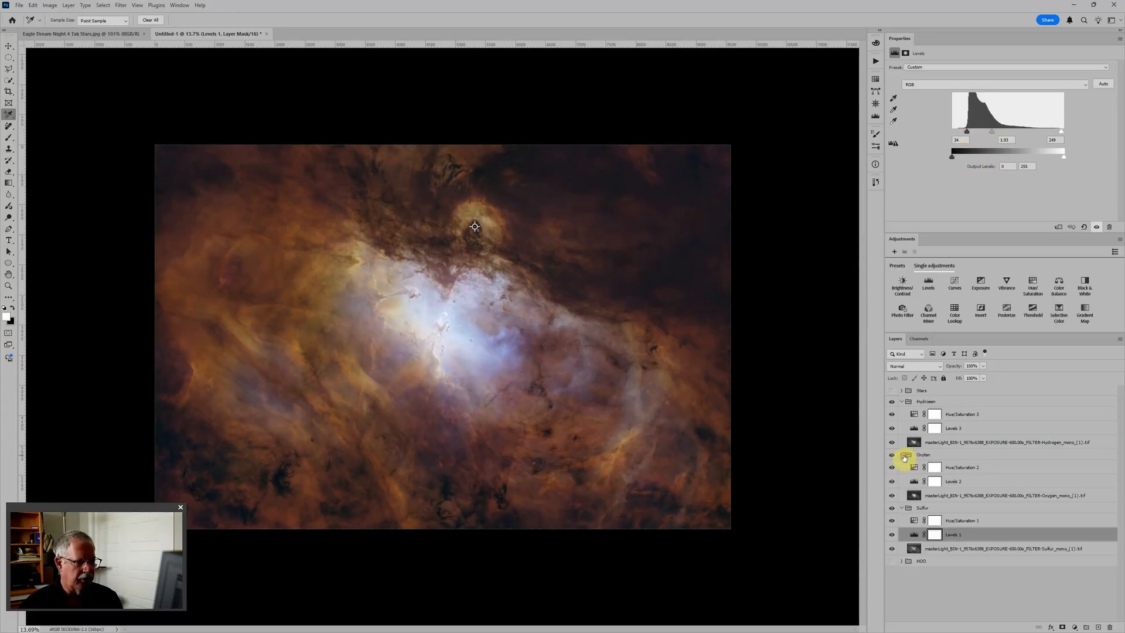
click(918, 480)
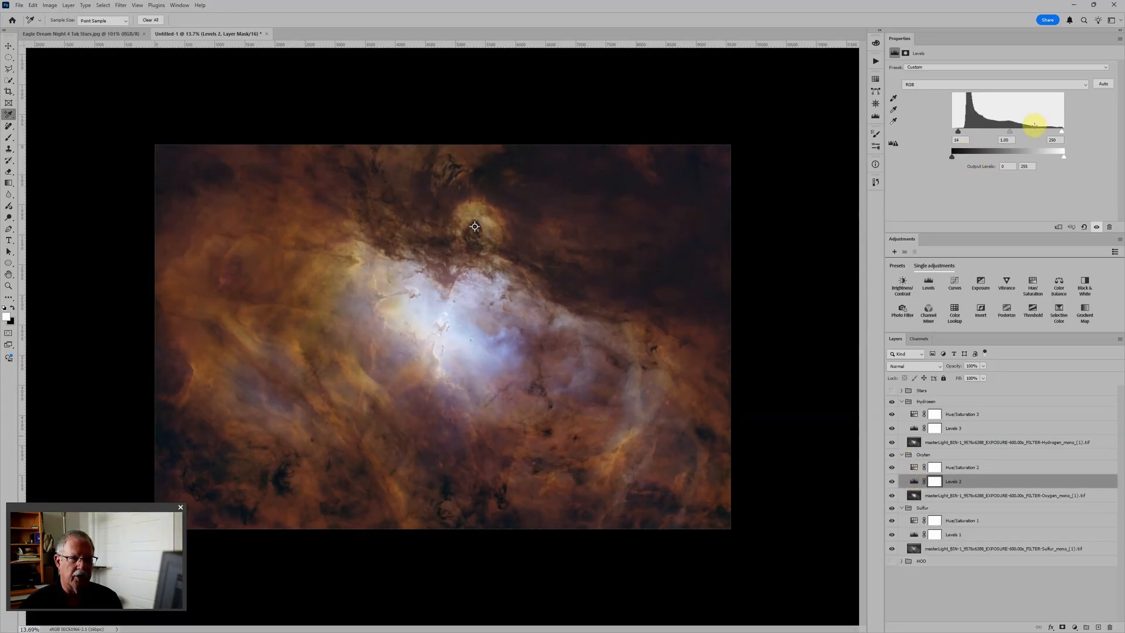
drag(1010, 131, 968, 135)
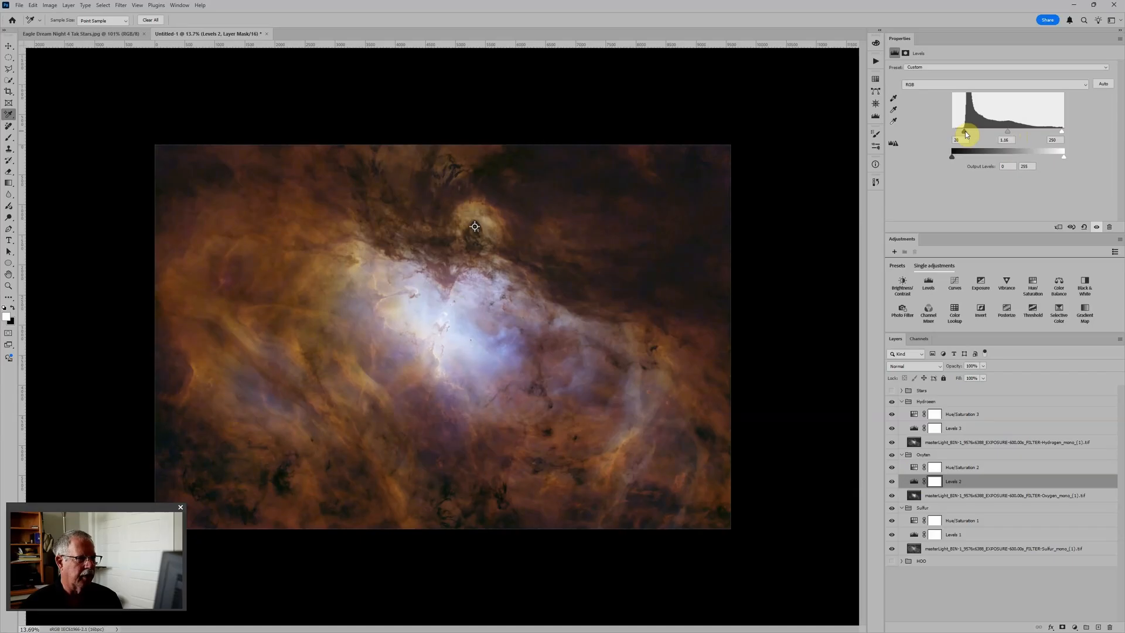
Step: Compare the blended nebula with the finished image Eagle Dream Night 4 Tak Stars.jpg
scroll(572, 367, down, 3)
scroll(573, 367, up, 4)
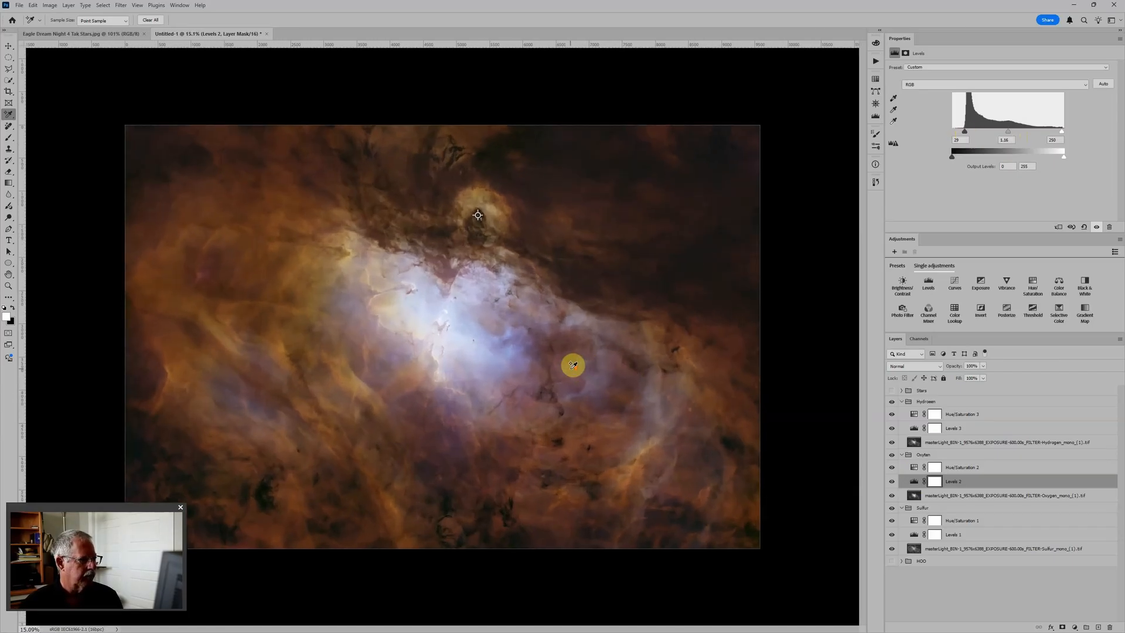
scroll(562, 327, up, 2)
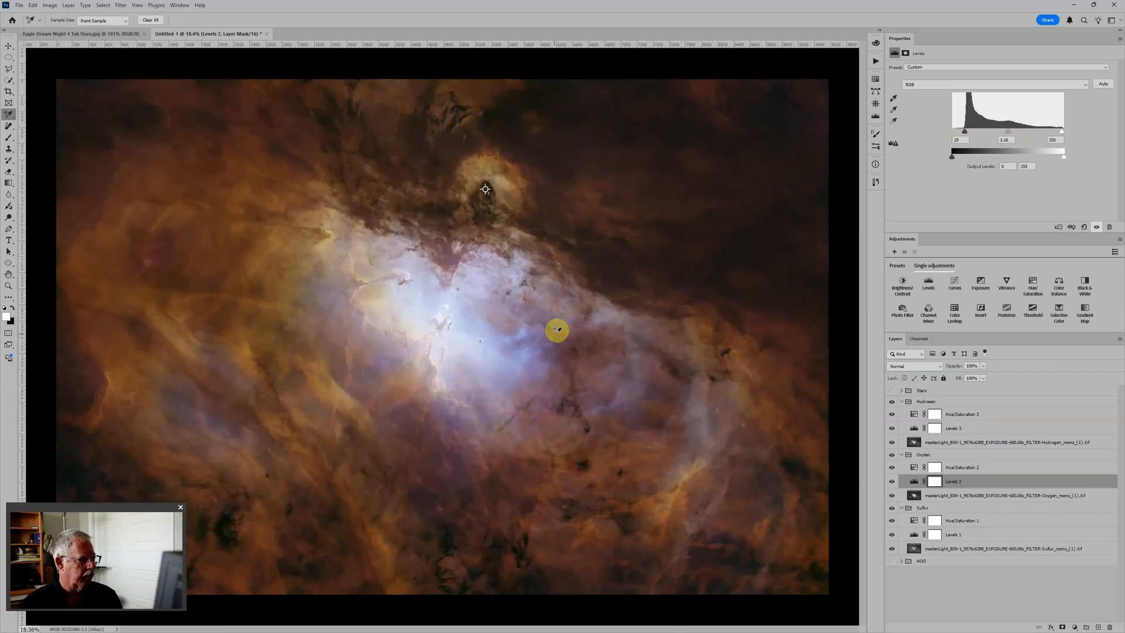
click(82, 34)
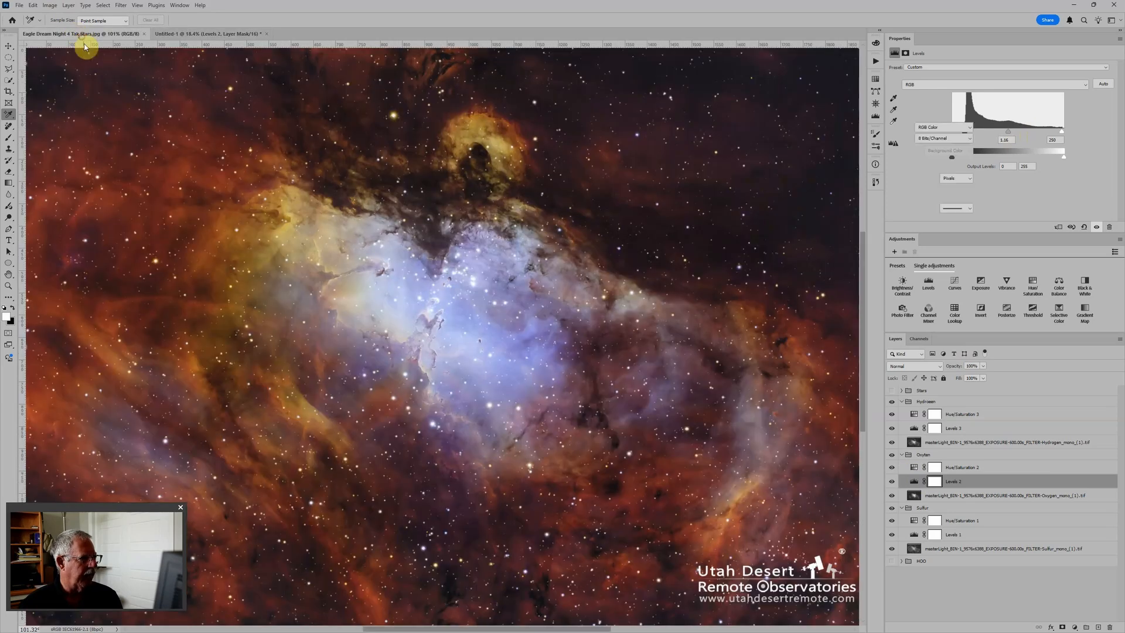
click(196, 33)
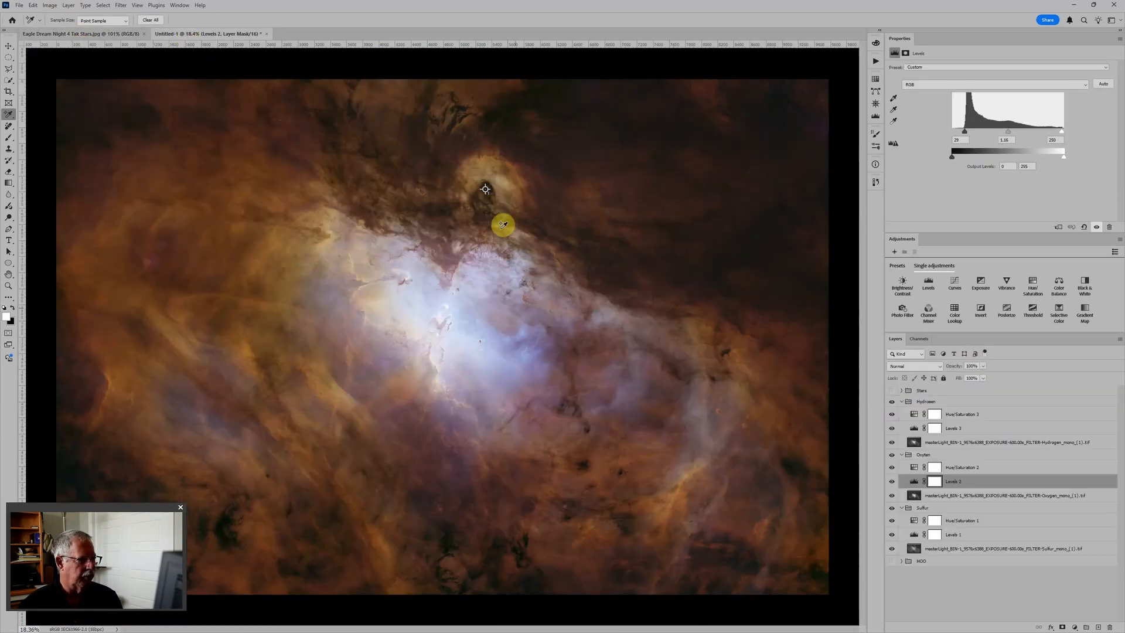
scroll(569, 304, down, 1)
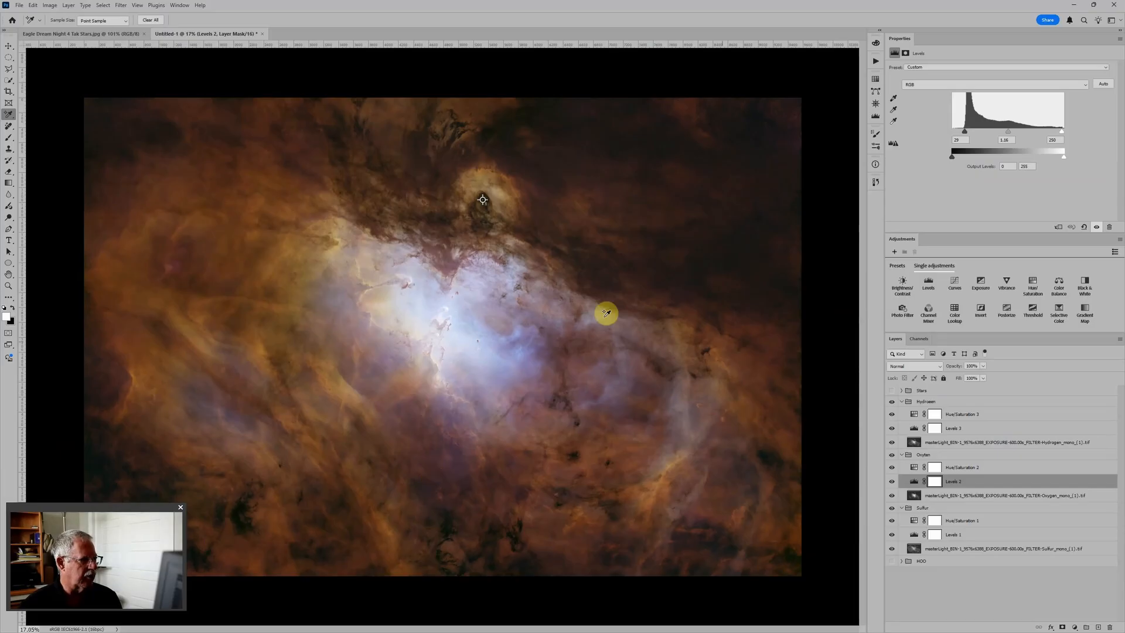
Step: Raise the midtones of the Sulfur group's Levels layer to about 2.07 and set its black point to about 33
click(915, 534)
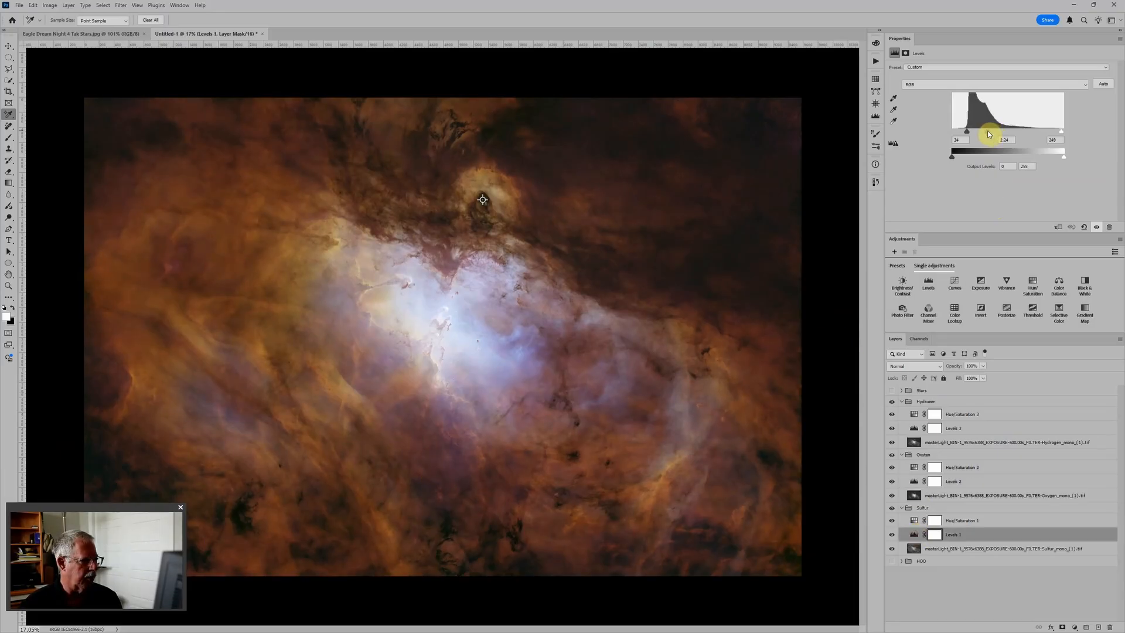
drag(993, 134, 969, 134)
scroll(639, 326, down, 2)
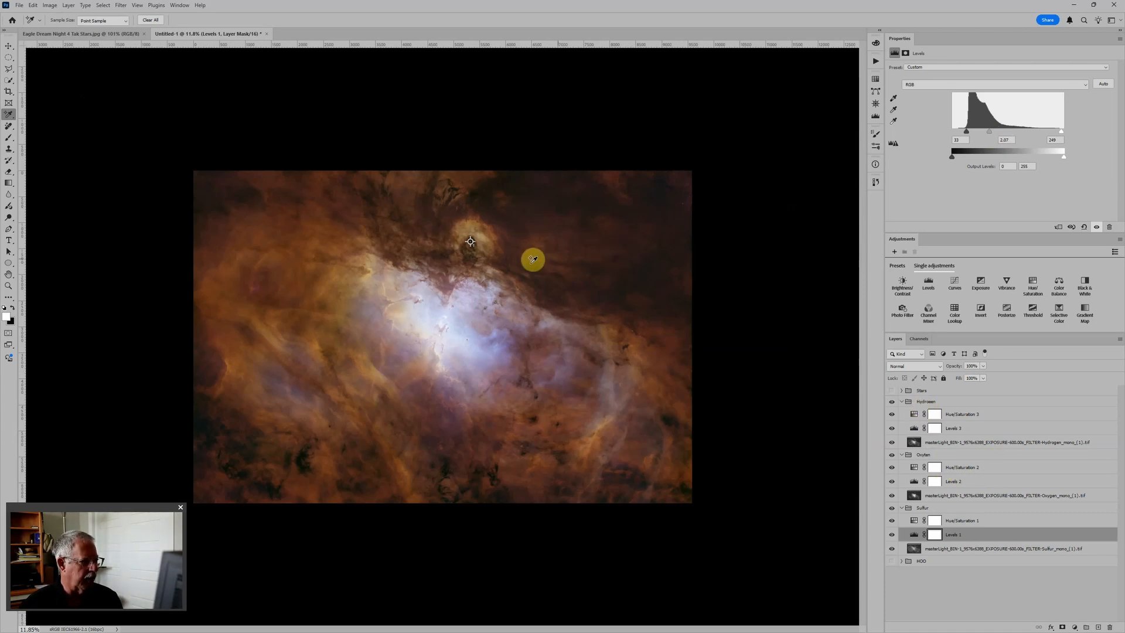
Step: Collapse the Sulfur, Oxygen and Hydrogen groups, and show only the HOO group
click(947, 561)
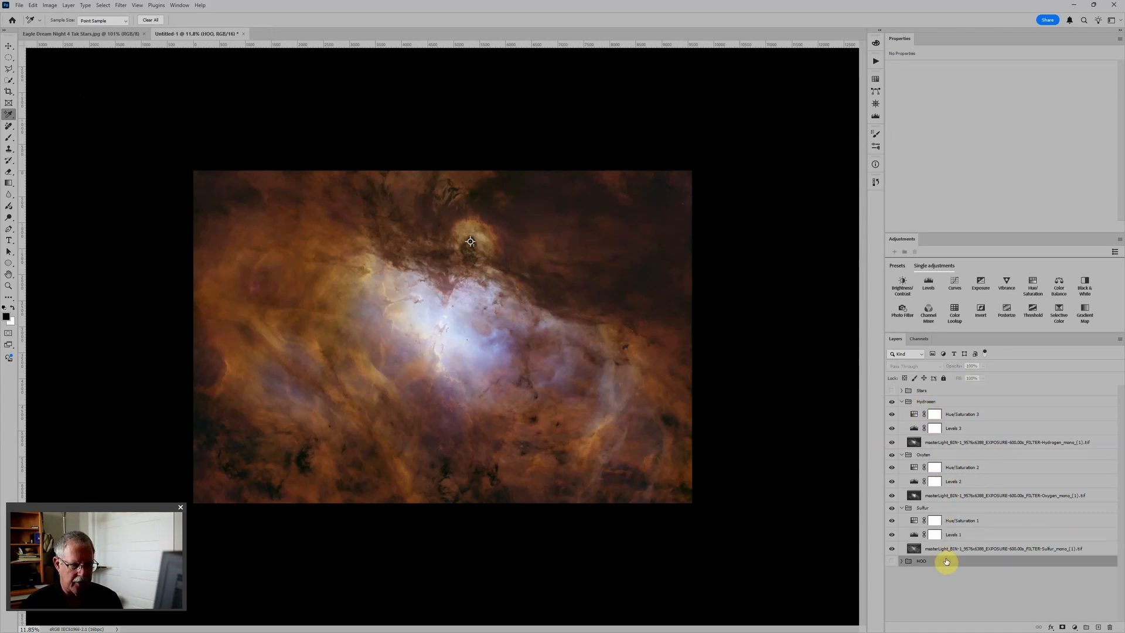
click(902, 508)
click(901, 455)
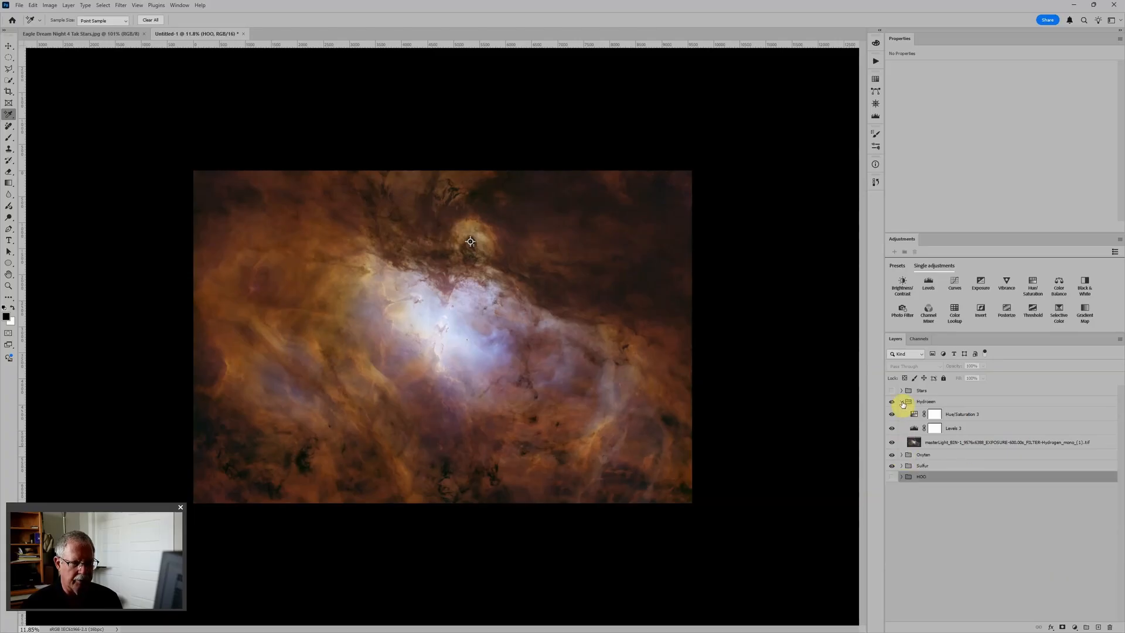
click(902, 402)
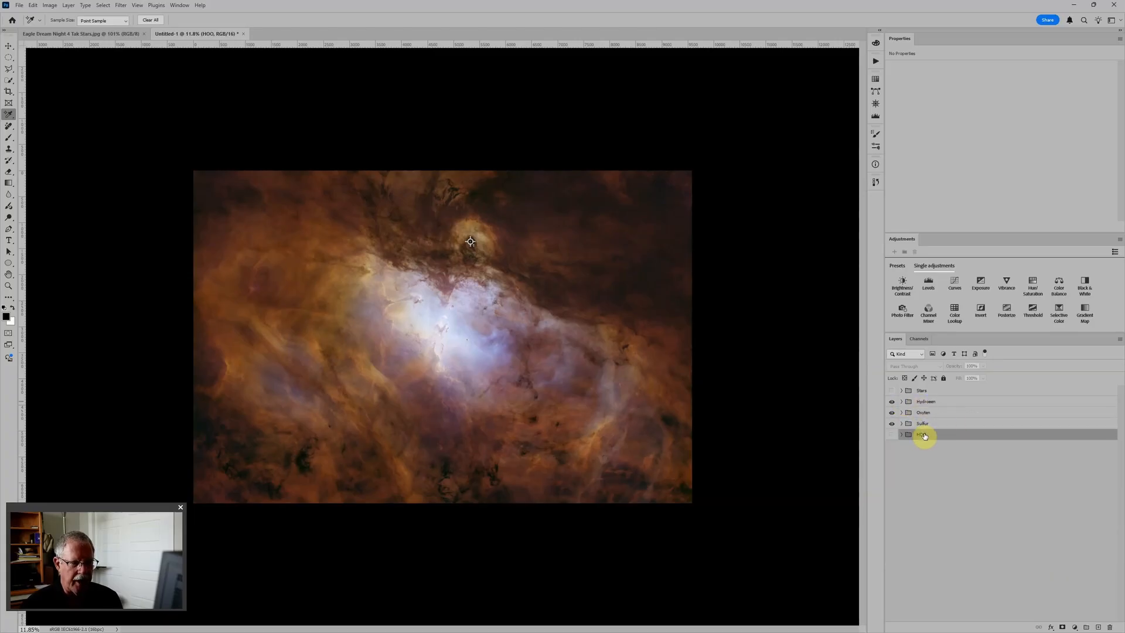
drag(891, 402, 892, 422)
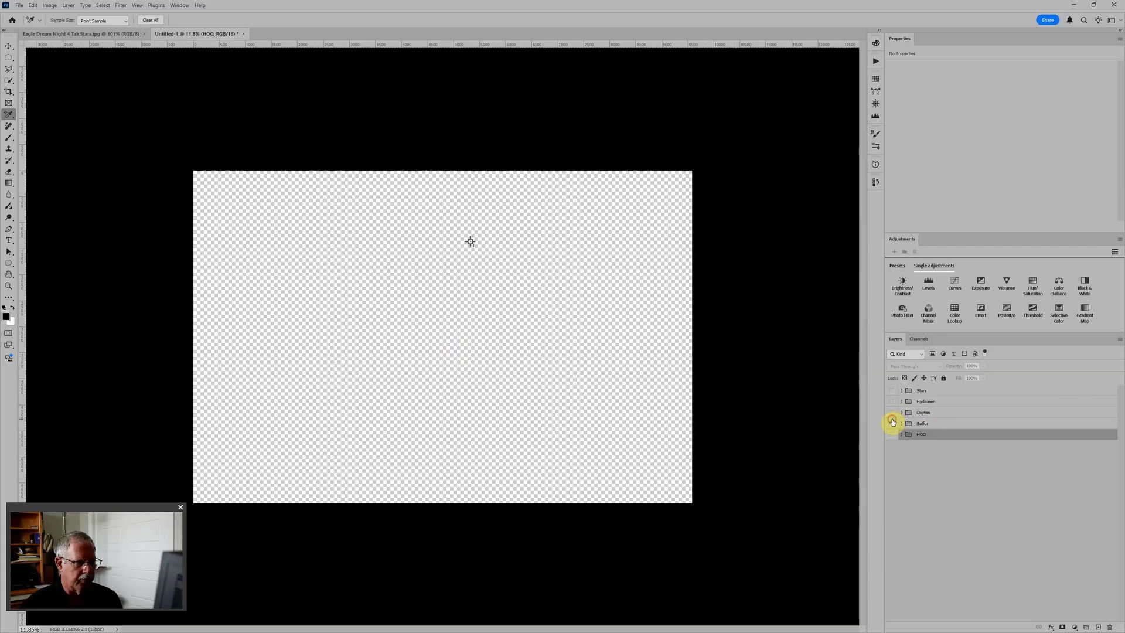
click(891, 434)
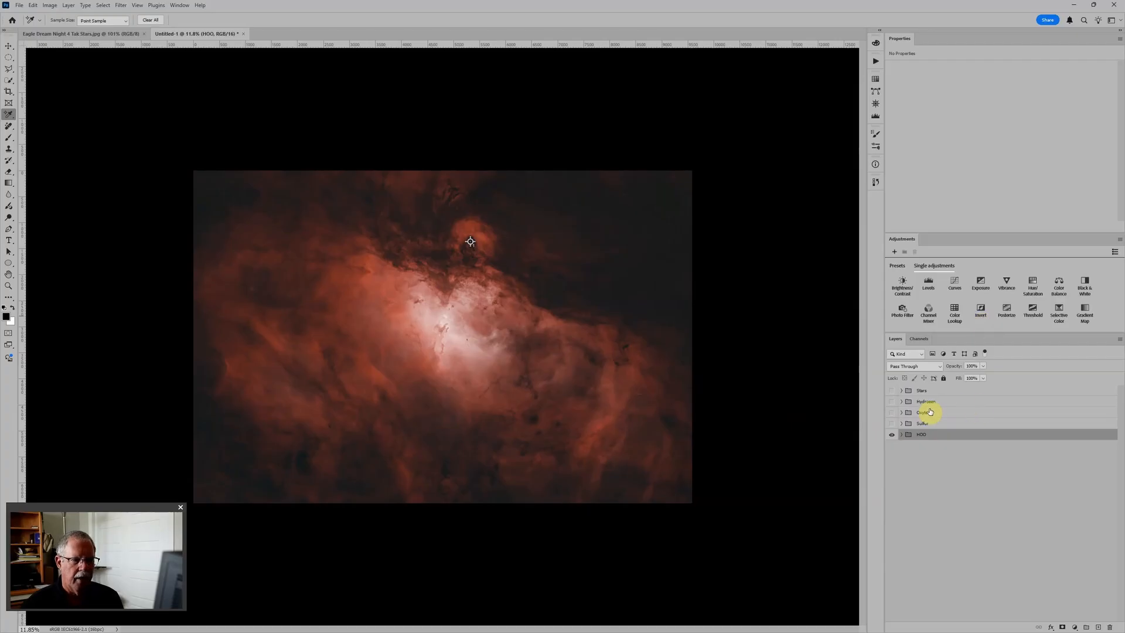
Step: Show the Sulfur, Oxygen and Hydrogen groups over the HOO group, and compare the blend with and without HOO
click(891, 423)
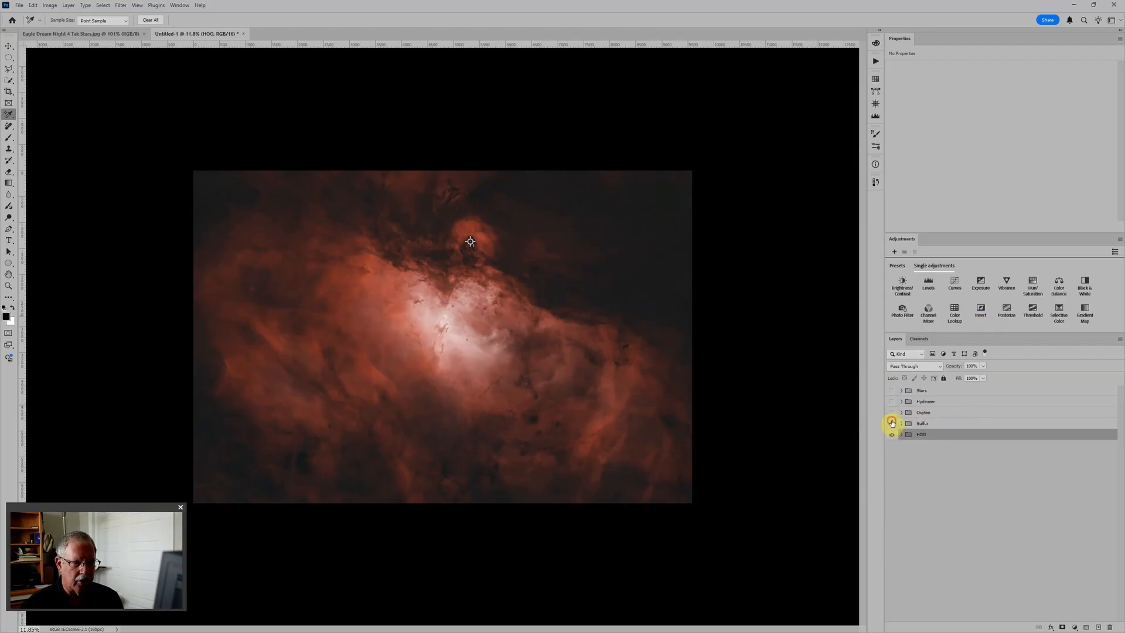
click(892, 412)
click(891, 401)
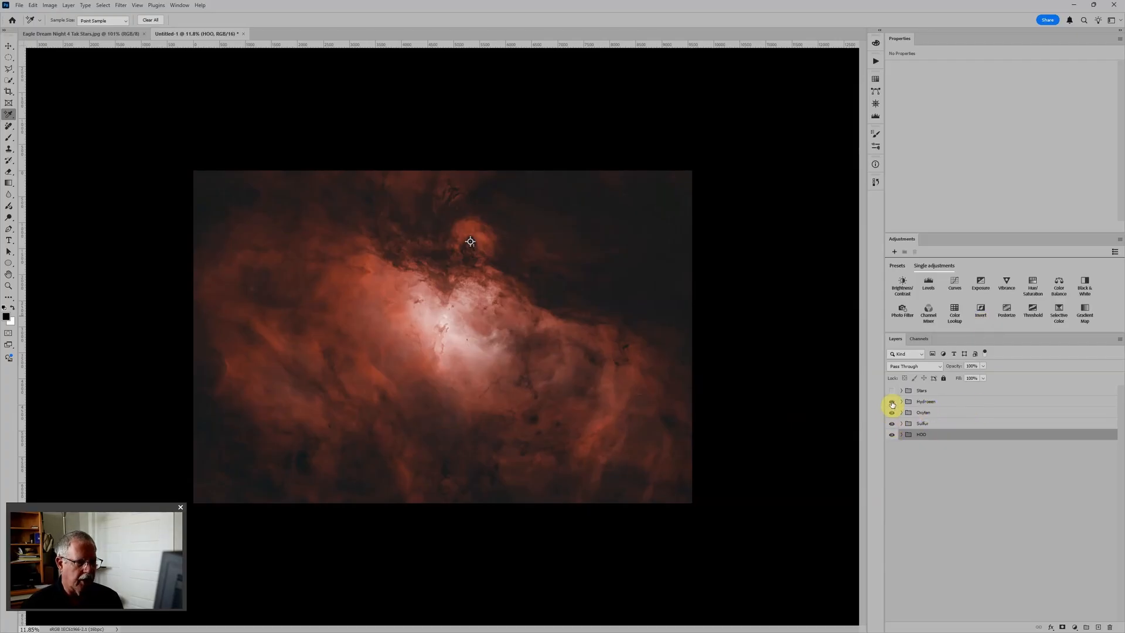
click(892, 402)
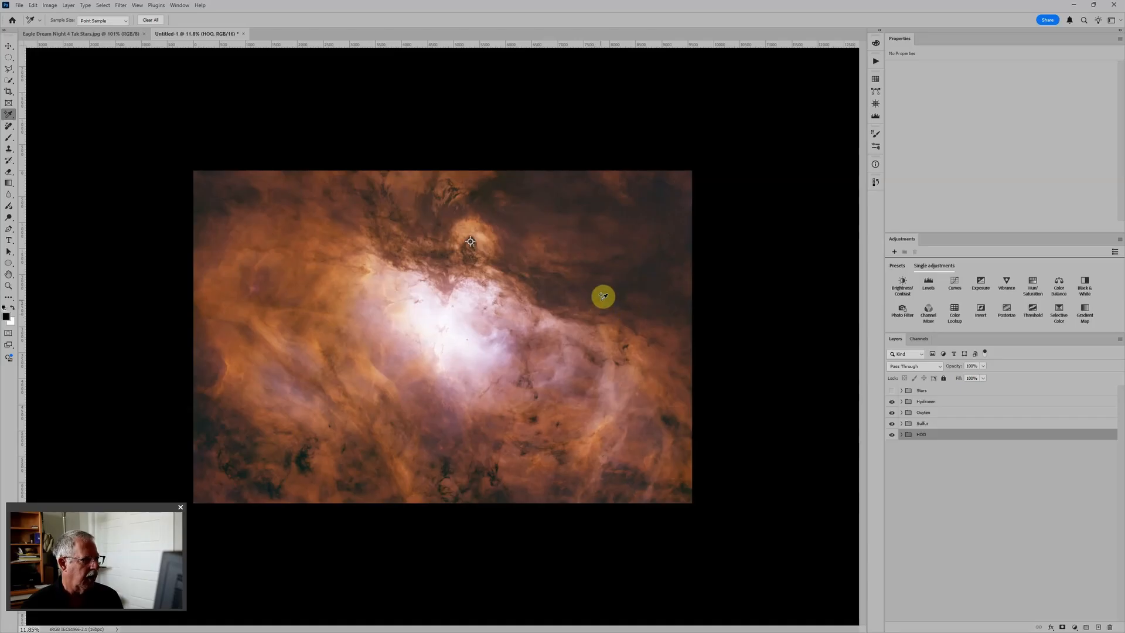
click(893, 436)
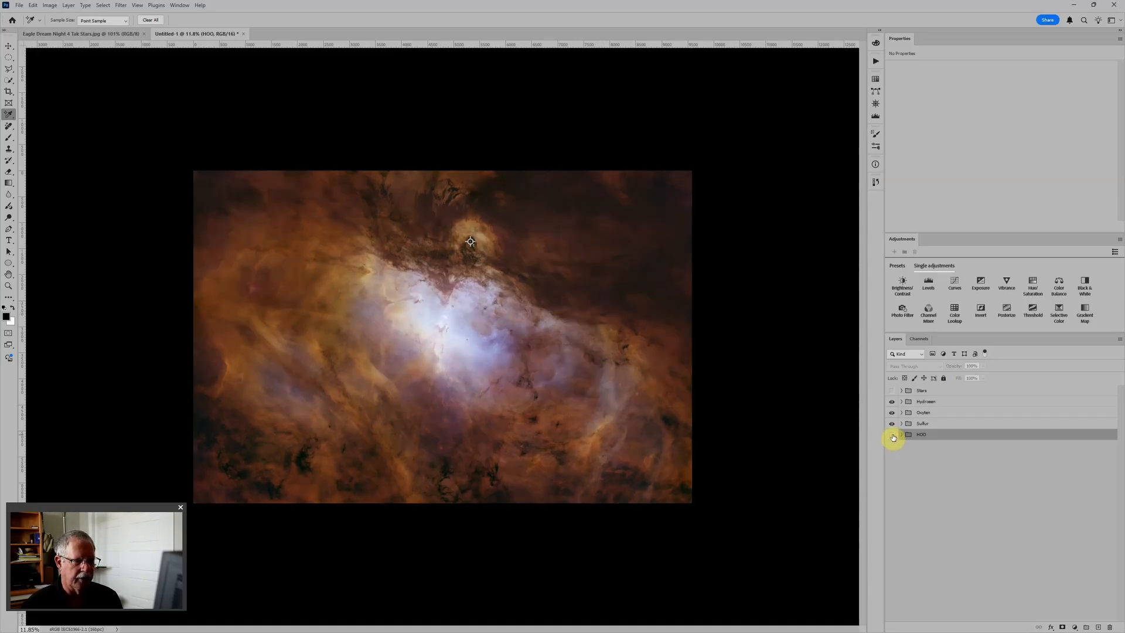
click(892, 435)
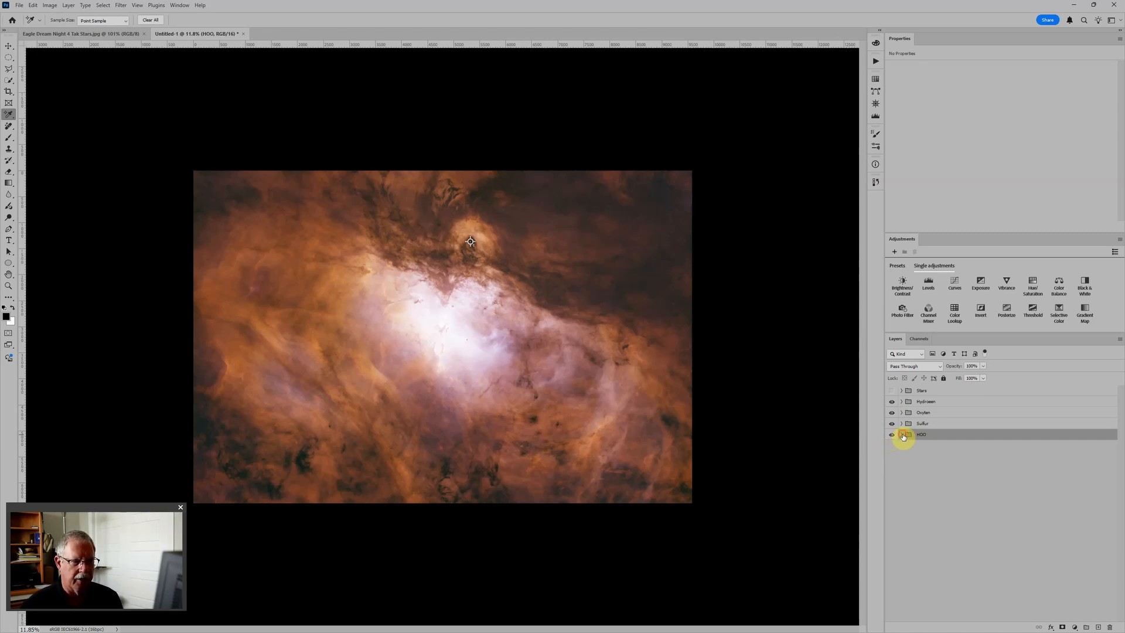
Step: Add a Levels adjustment above Black Point in the HOO group, with black point 22 and midtones about 0.43
click(901, 434)
click(977, 444)
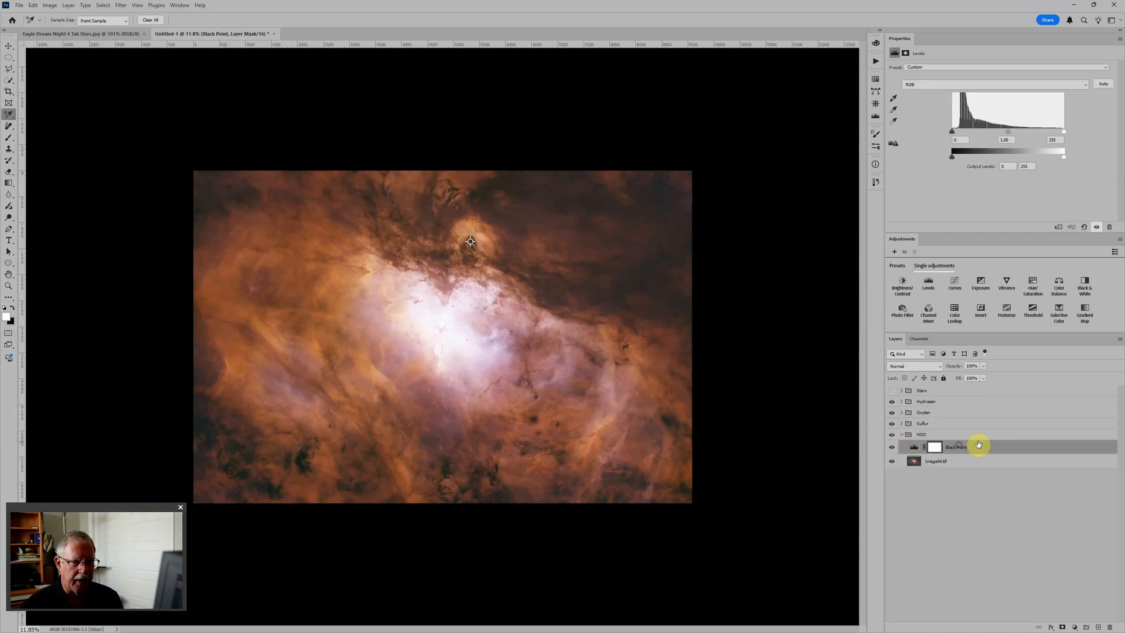
click(928, 286)
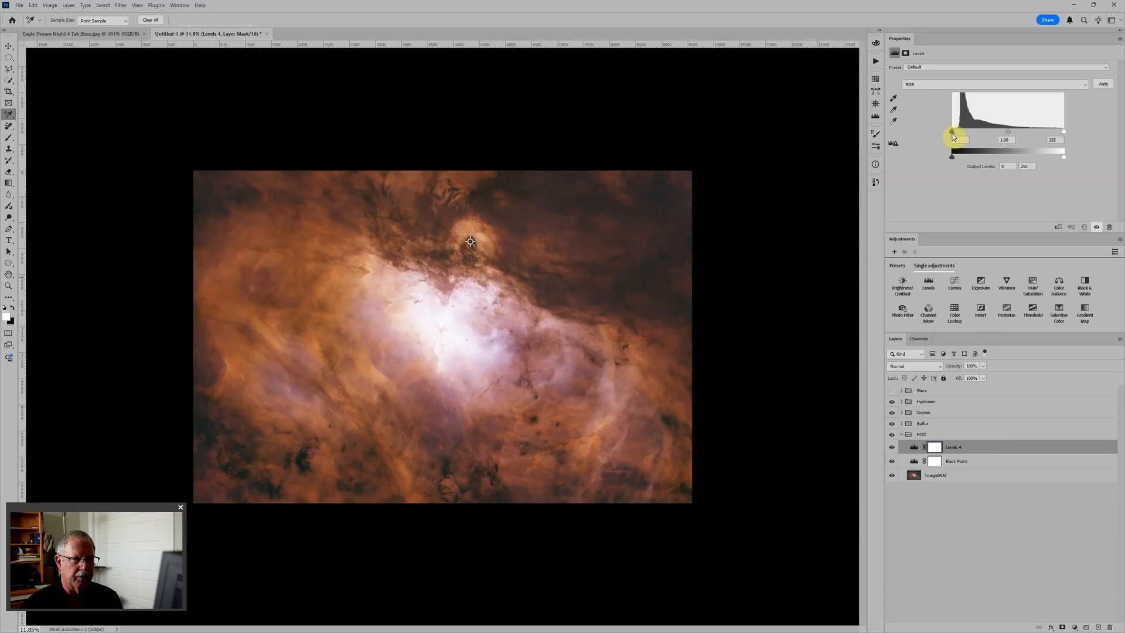
drag(952, 133, 961, 132)
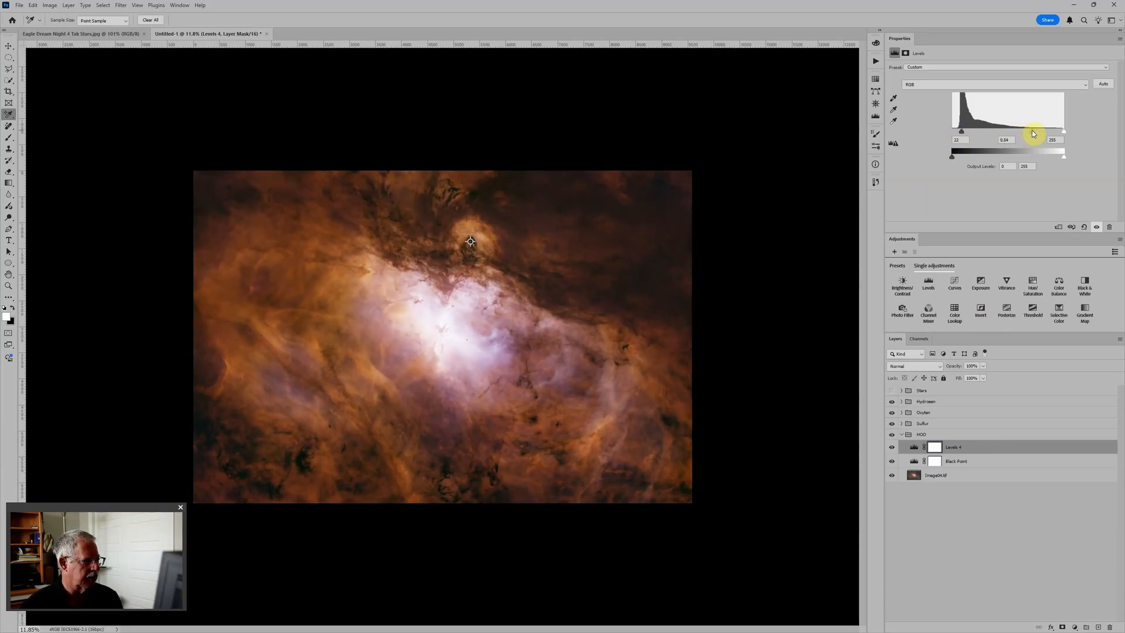
drag(1025, 135, 1026, 133)
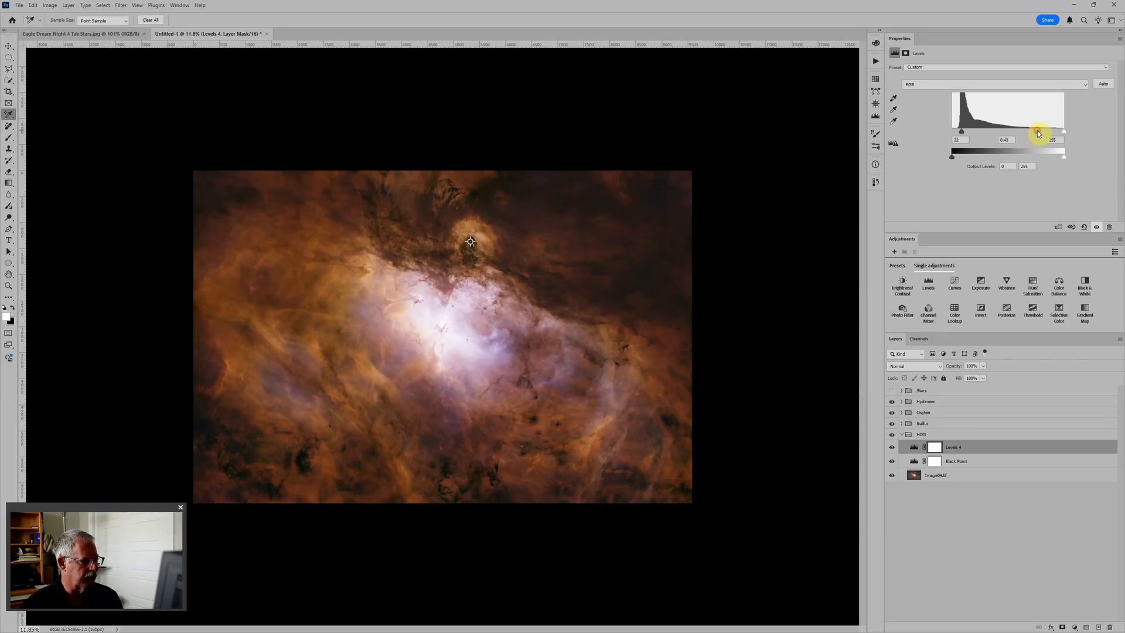
Step: Compare the nebula with and without the darkened HOO group, checking the bright core and surrounding clouds
click(892, 434)
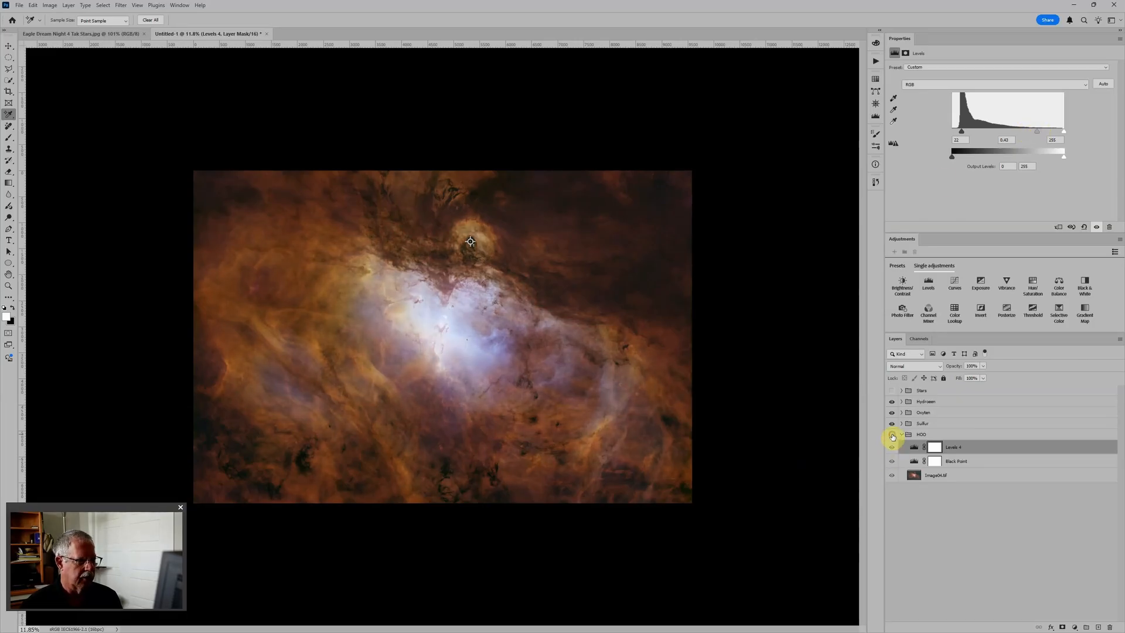
click(891, 434)
click(892, 434)
click(892, 434)
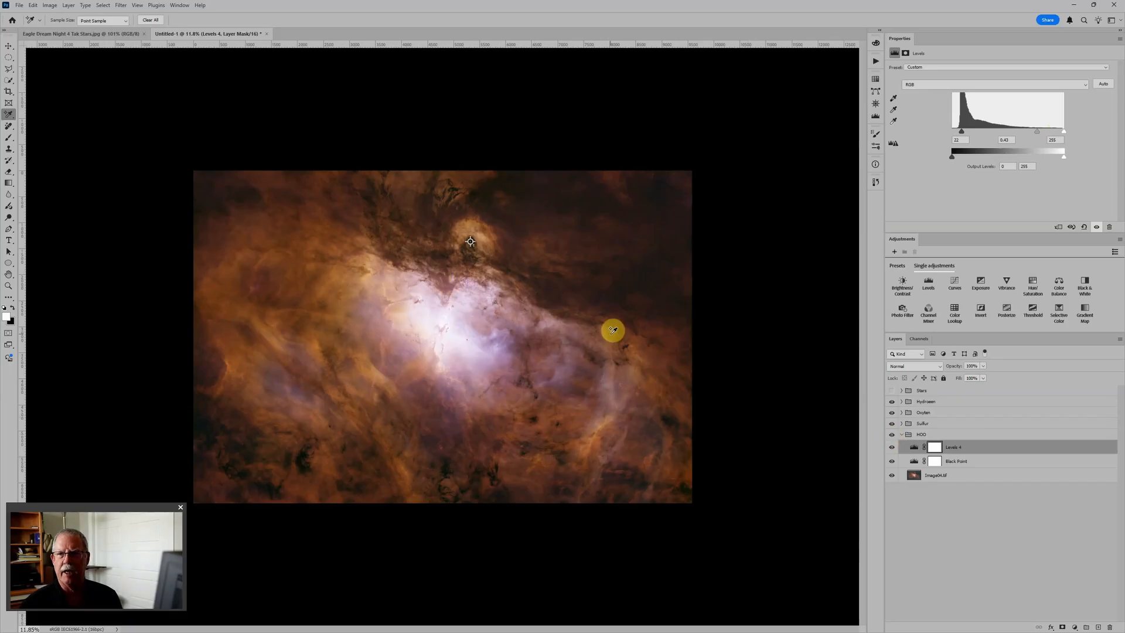
click(892, 436)
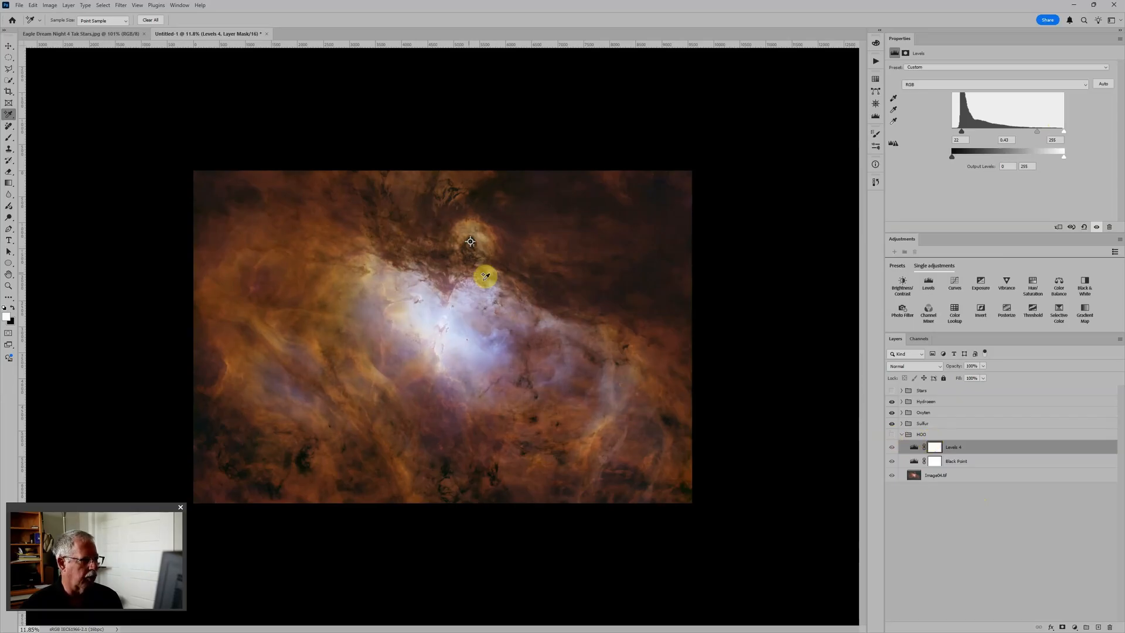
click(892, 435)
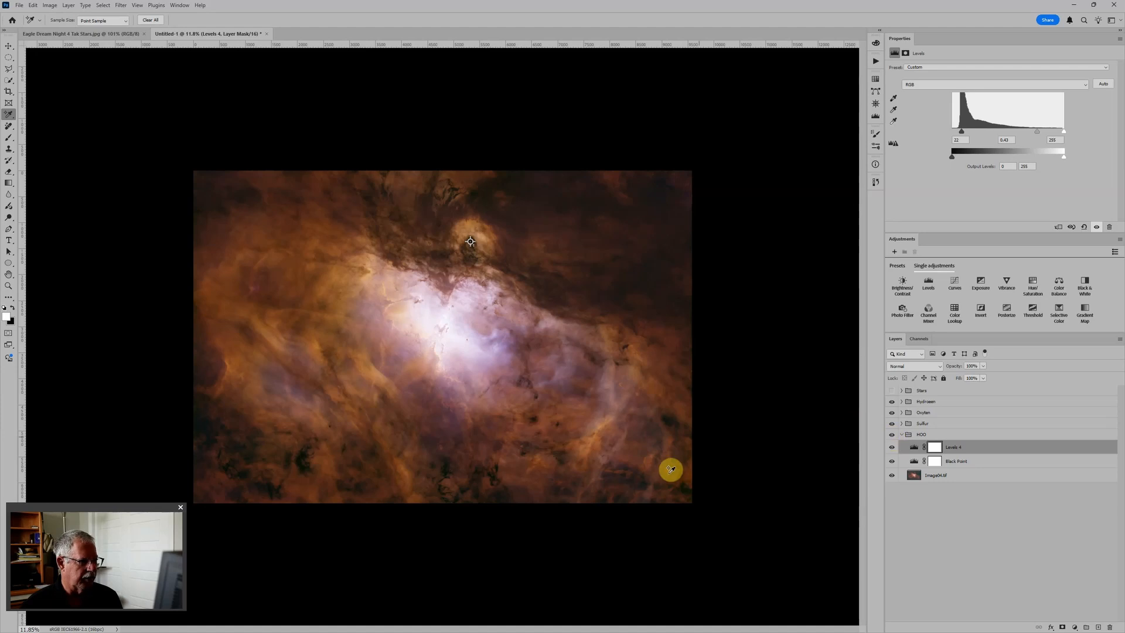
click(892, 436)
click(893, 435)
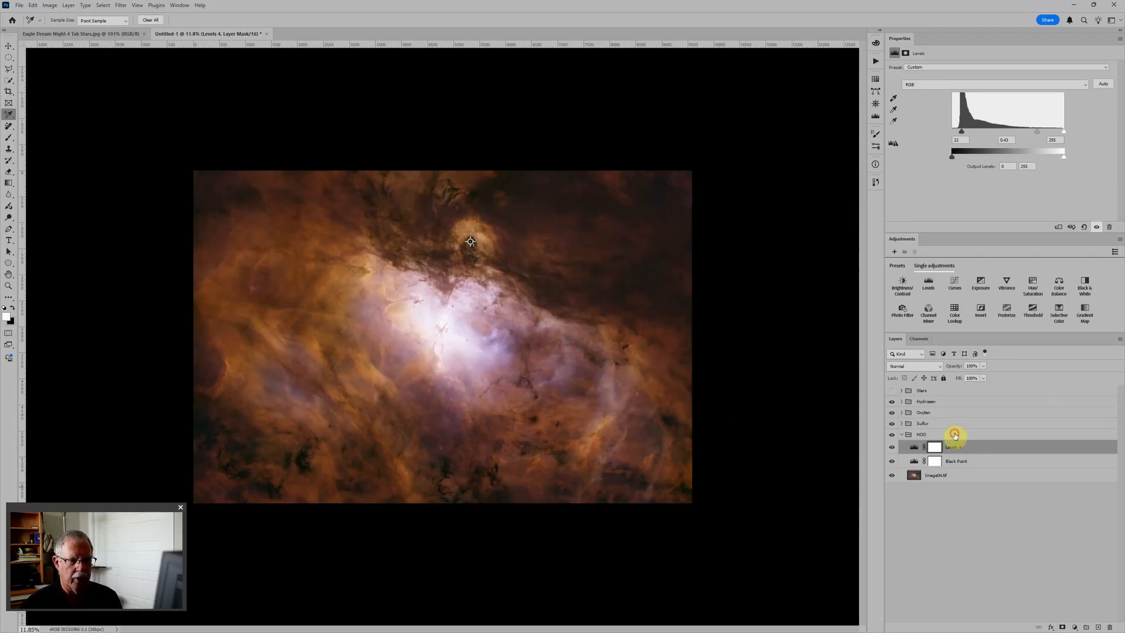
Step: Add a white layer mask to the HOO group and ready the Brush tool with black at 100% opacity
click(955, 434)
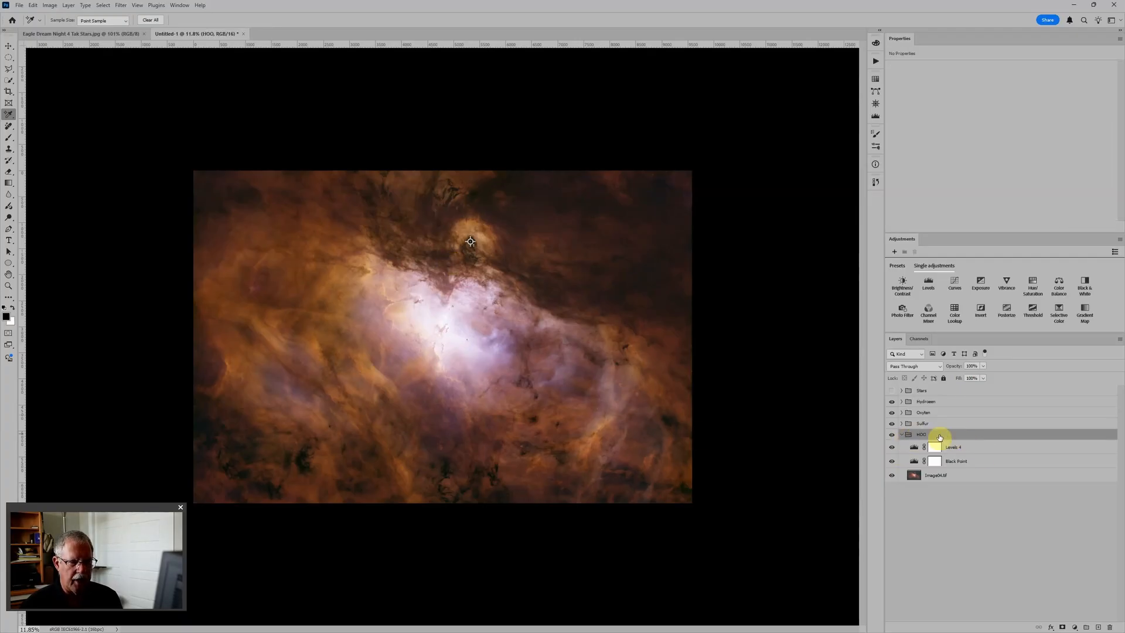
click(1062, 627)
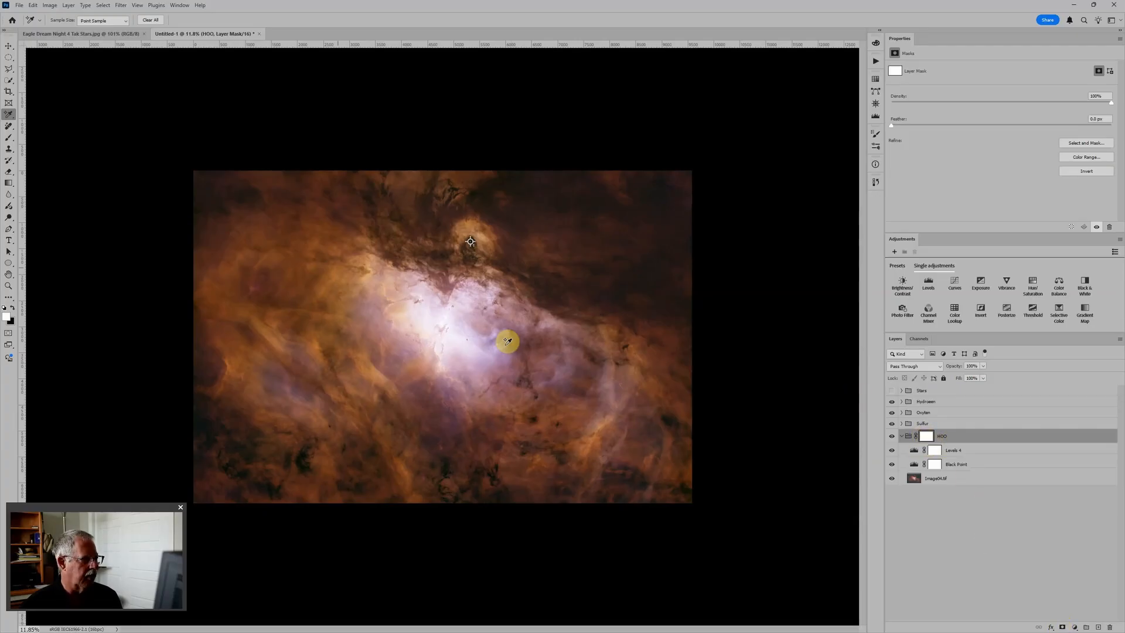
click(9, 137)
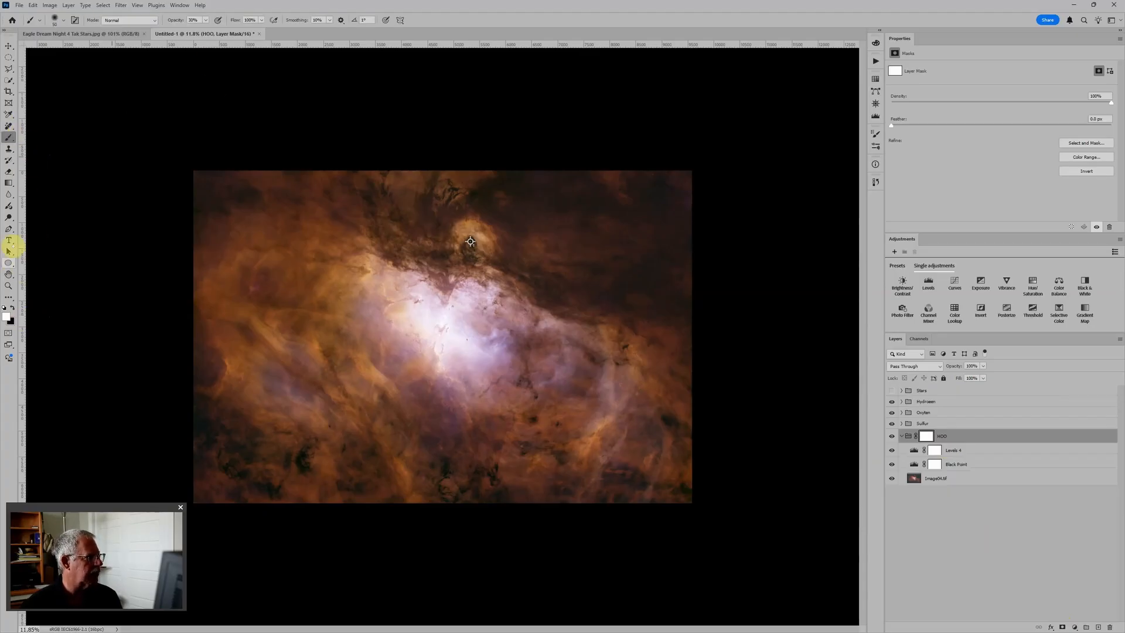
key(x)
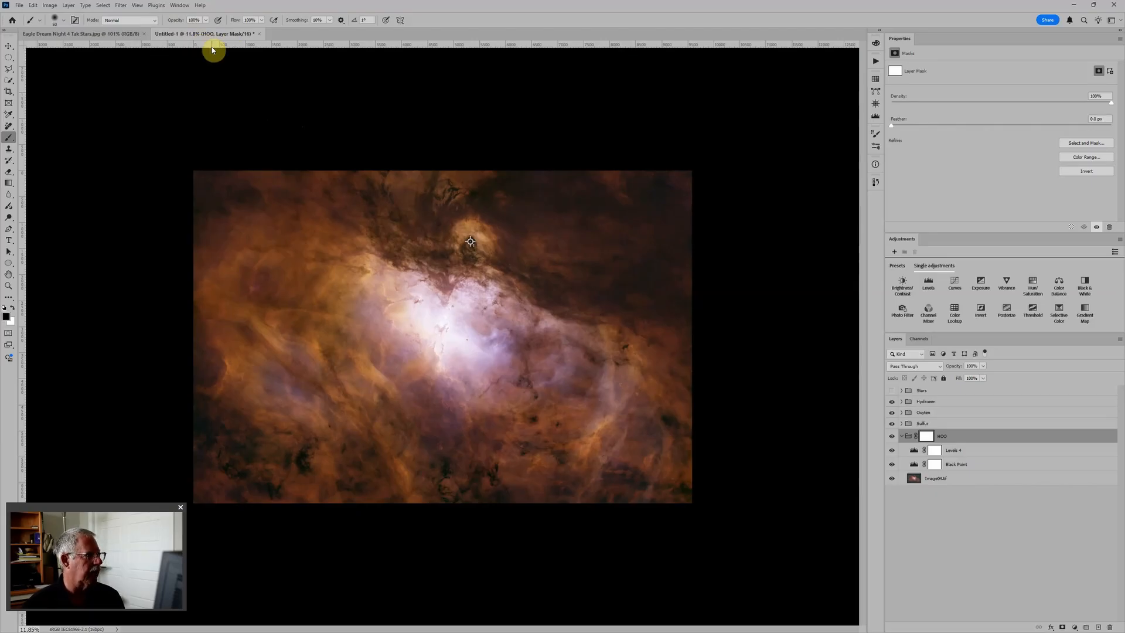
key(0)
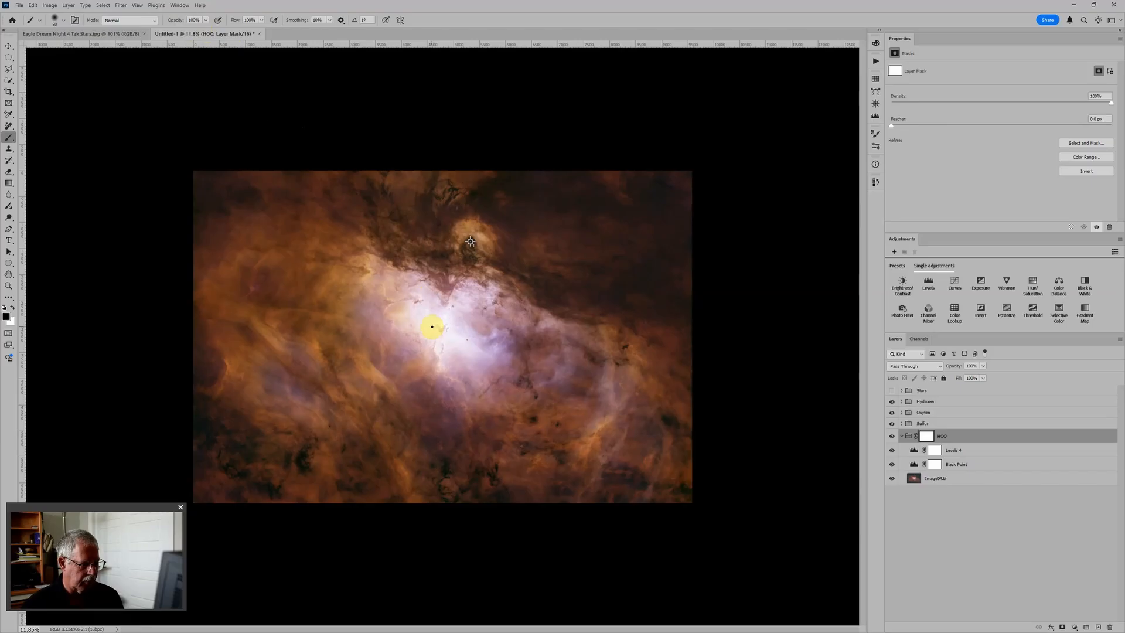
Step: Paint black over the bright nebula core on the HOO group's layer mask with a soft 5000 px brush
key(bracketright)
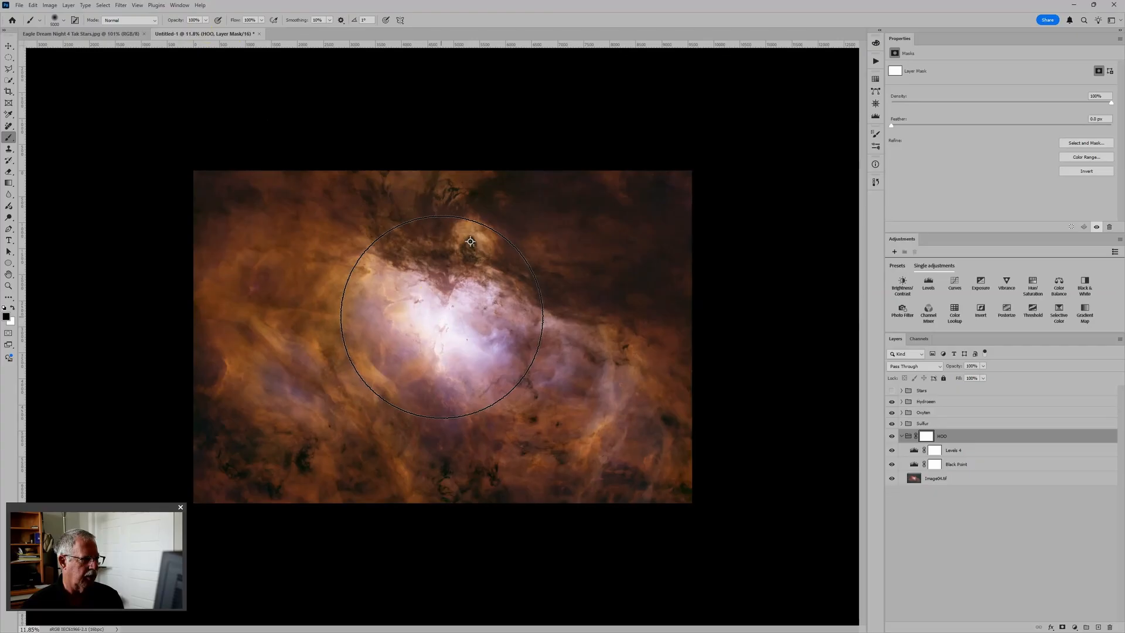
click(442, 316)
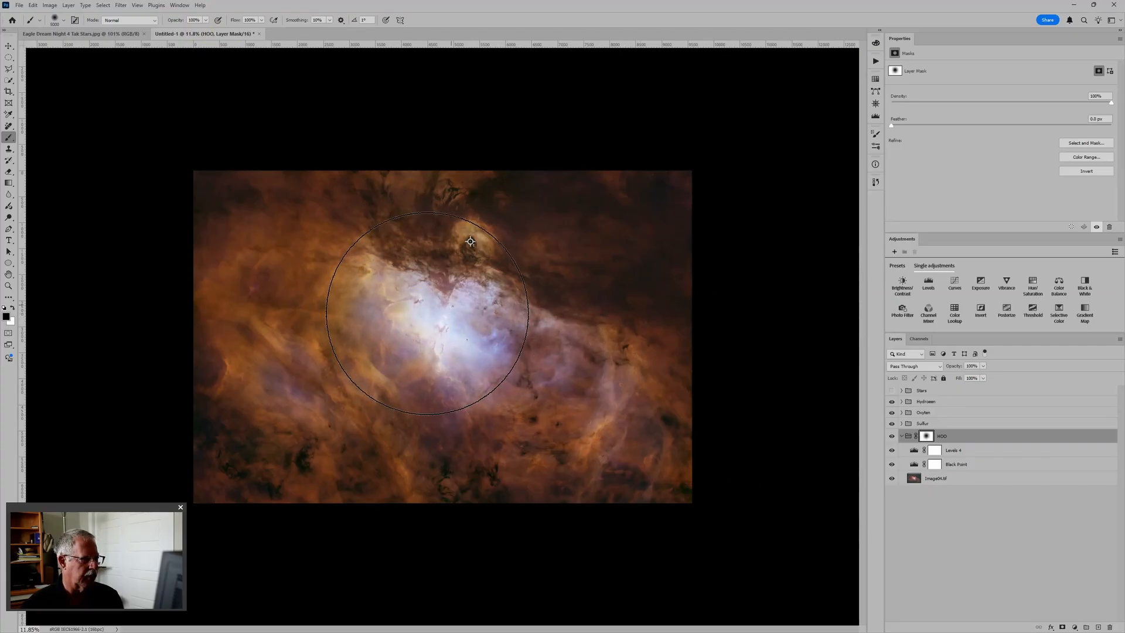
key(bracketleft)
key(bracketleft)
key(bracketleft)
key(bracketleft)
key(bracketleft)
key(bracketleft)
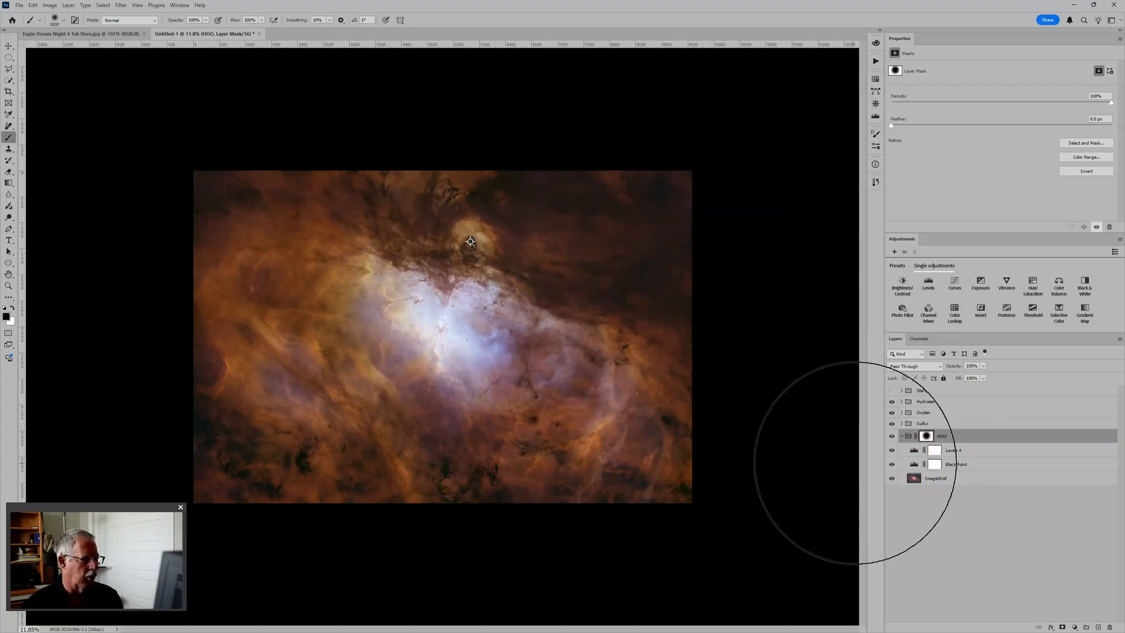
Step: Raise the black point of the upper Levels adjustment in the HOO group to about 35
click(930, 452)
click(930, 452)
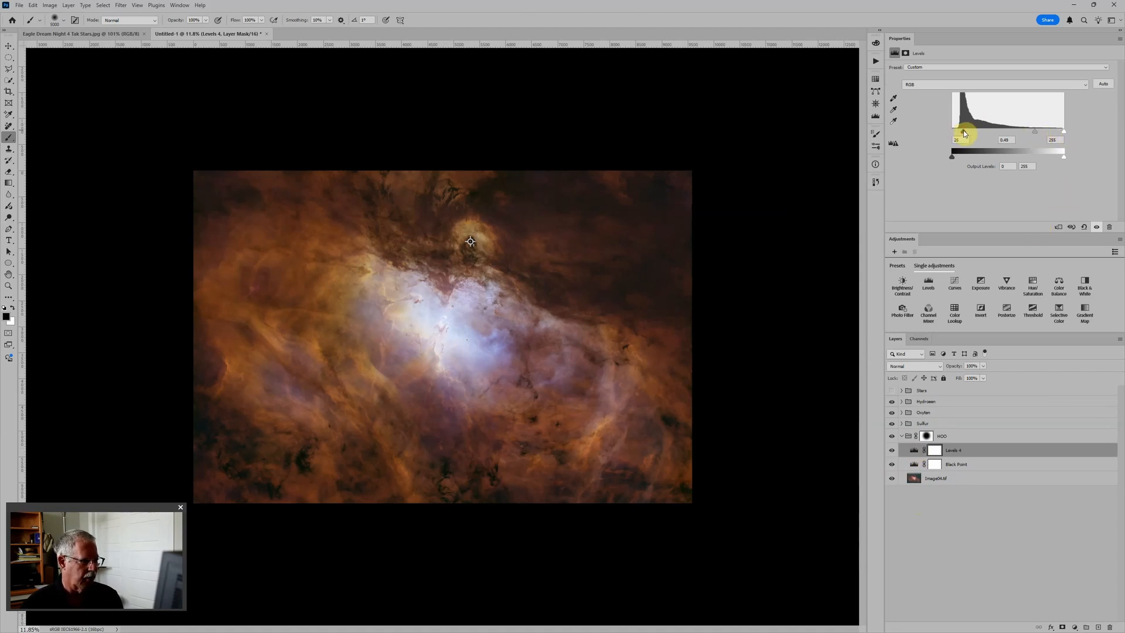
drag(965, 128, 966, 130)
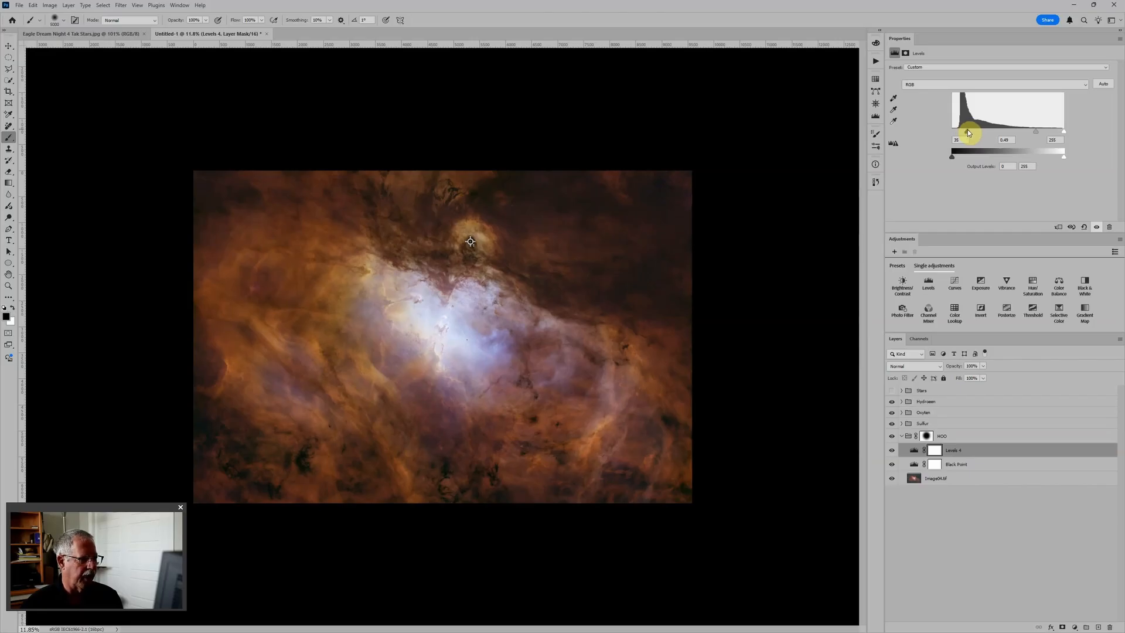
scroll(553, 276, down, 4)
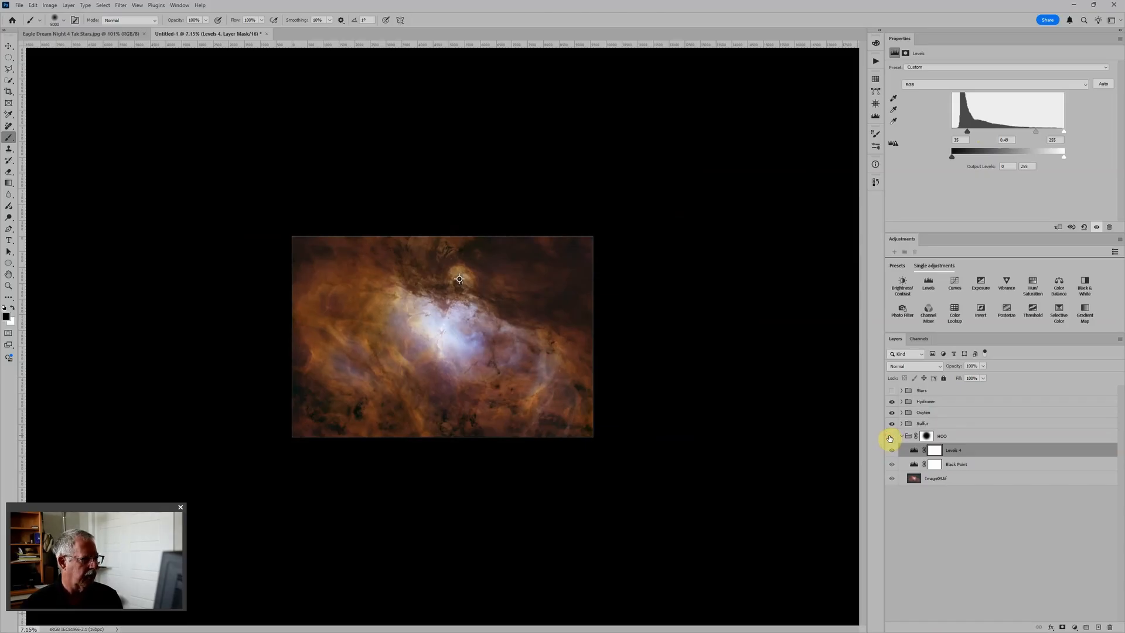
Step: Hide the HOO group and collapse its contents in the layer stack
click(890, 437)
scroll(540, 352, up, 2)
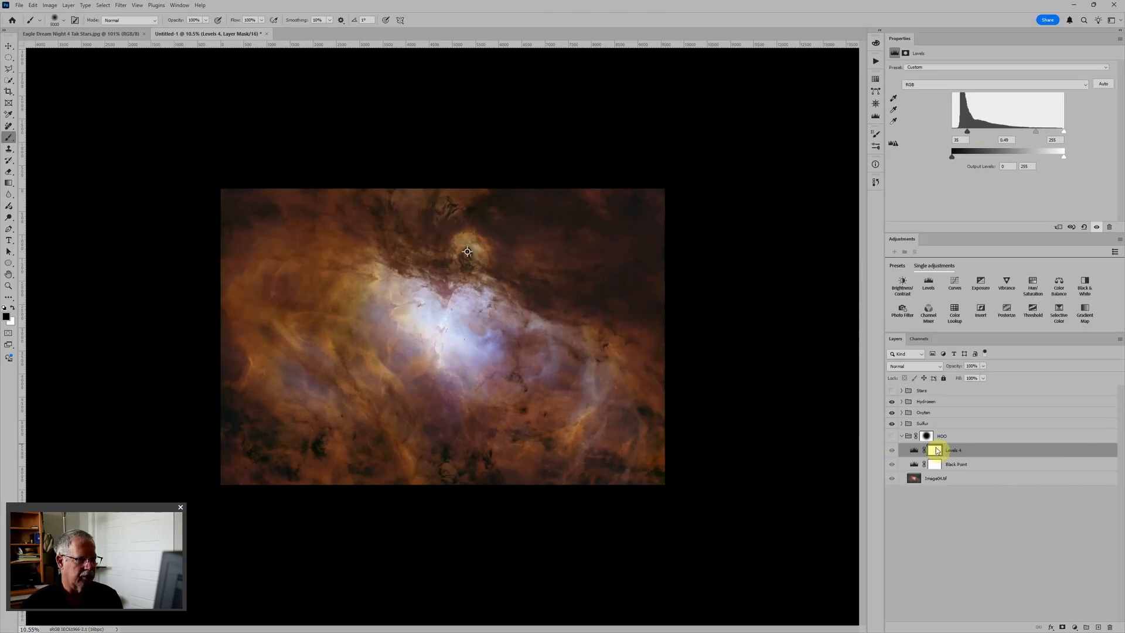
click(902, 436)
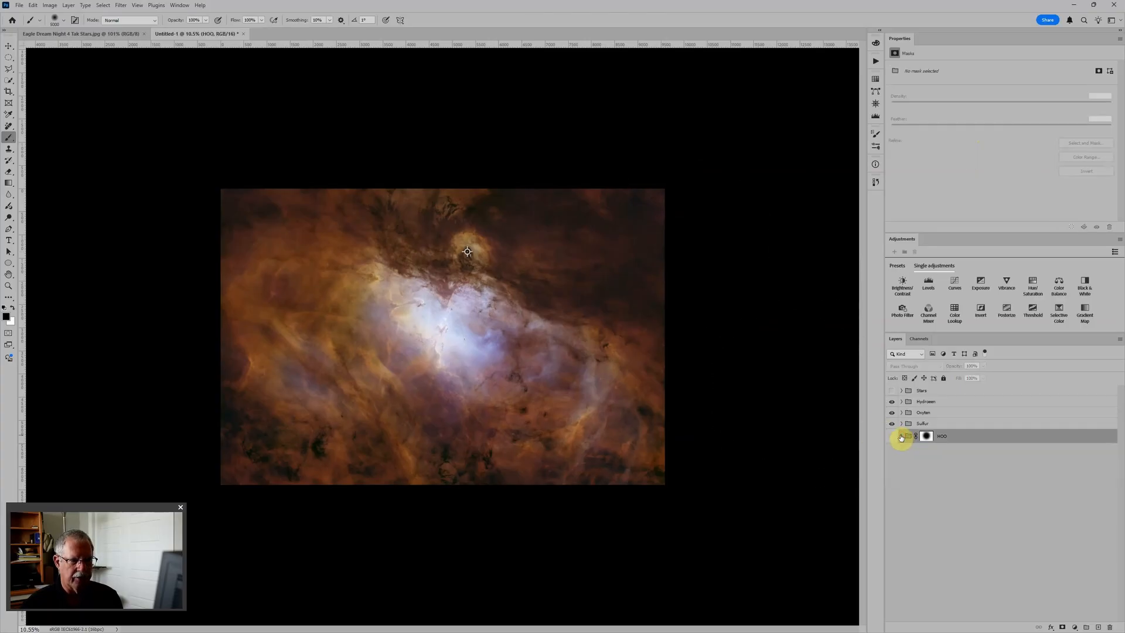
Step: Add Levels, Color Balance and Hue/Saturation adjustment layers above the Hydrogen group
click(931, 402)
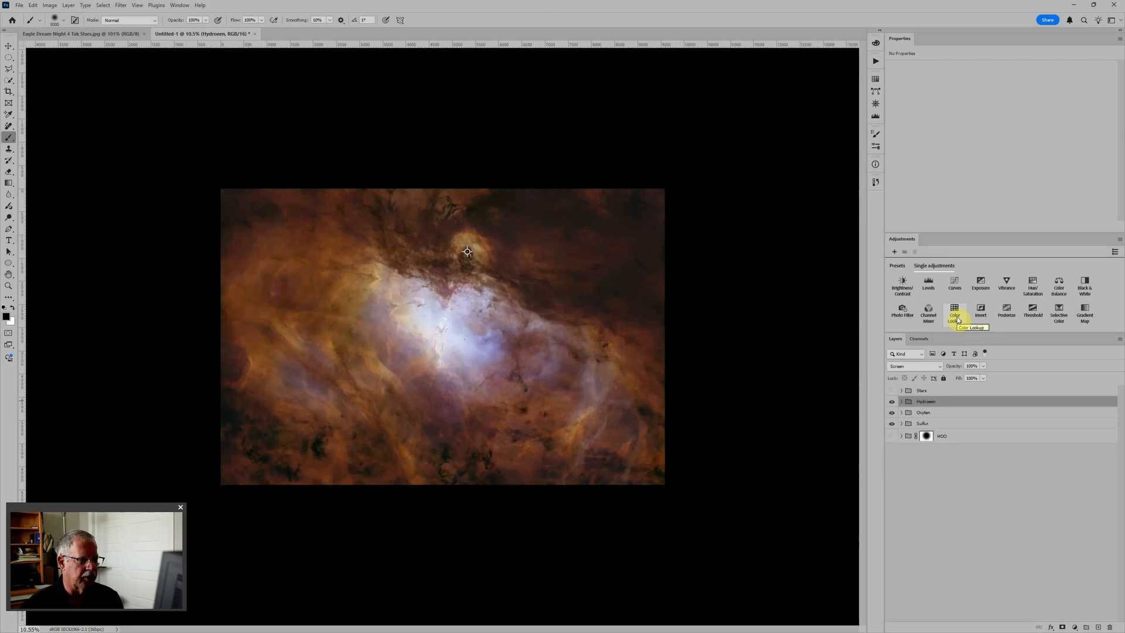
click(929, 286)
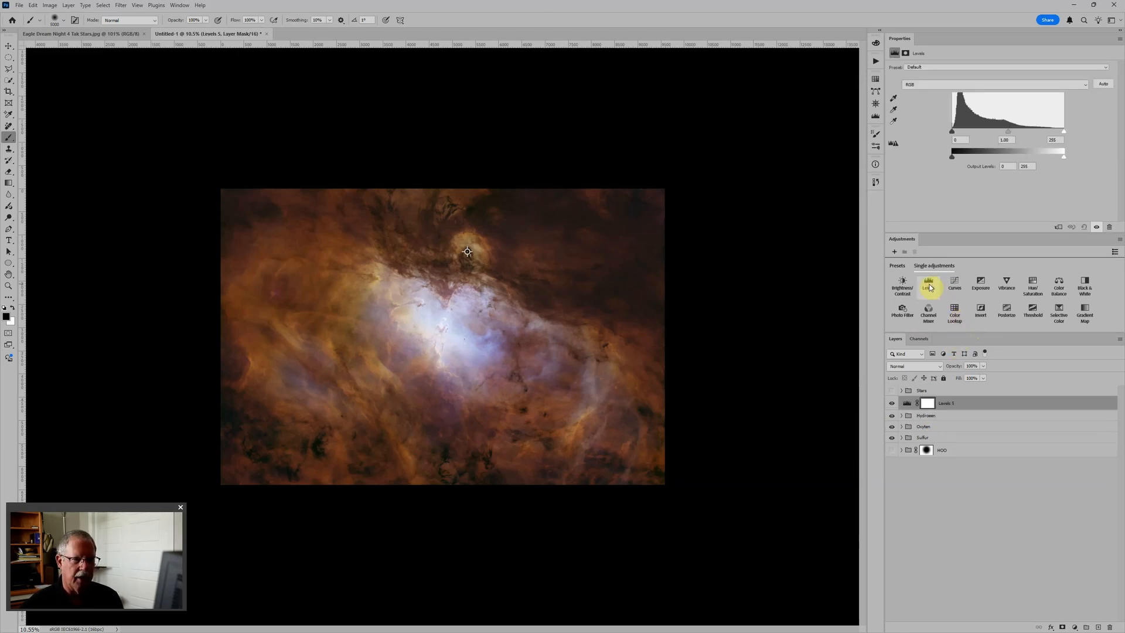
click(1062, 287)
click(1030, 287)
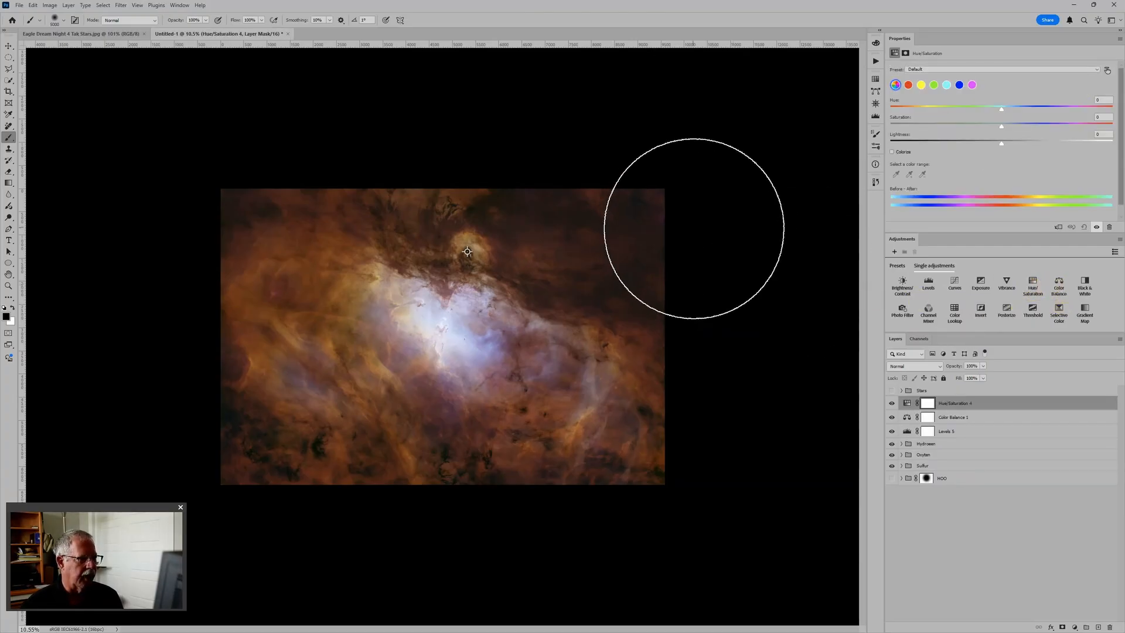
Step: Add a dark grey #131313 Solid Color fill layer above the new adjustments and set its blend mode to Lighten
click(1074, 627)
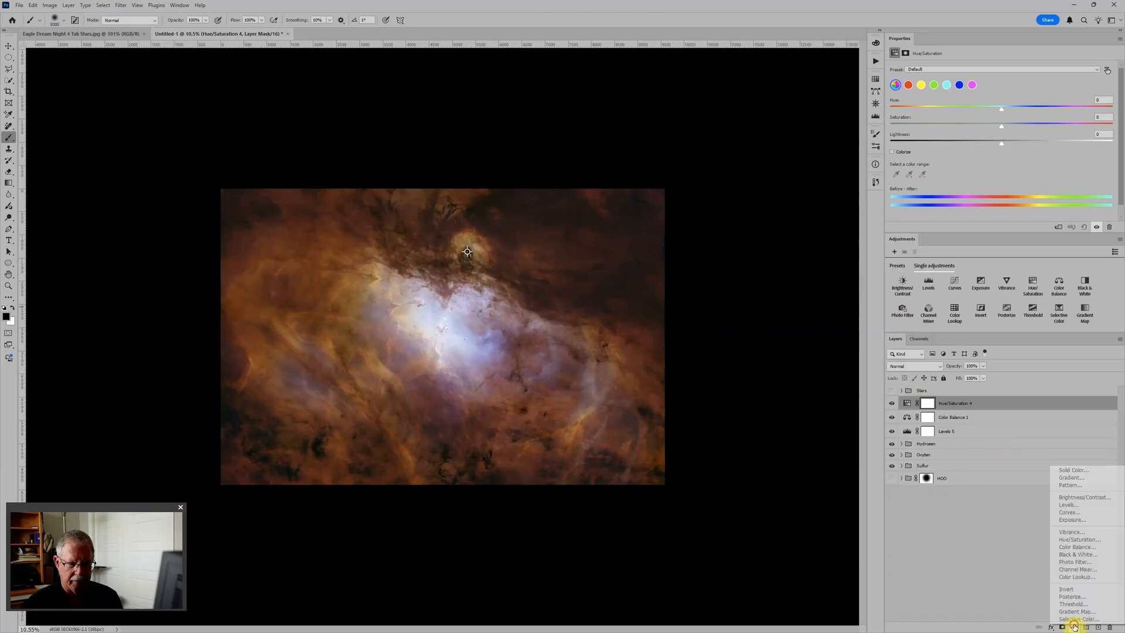
click(1077, 470)
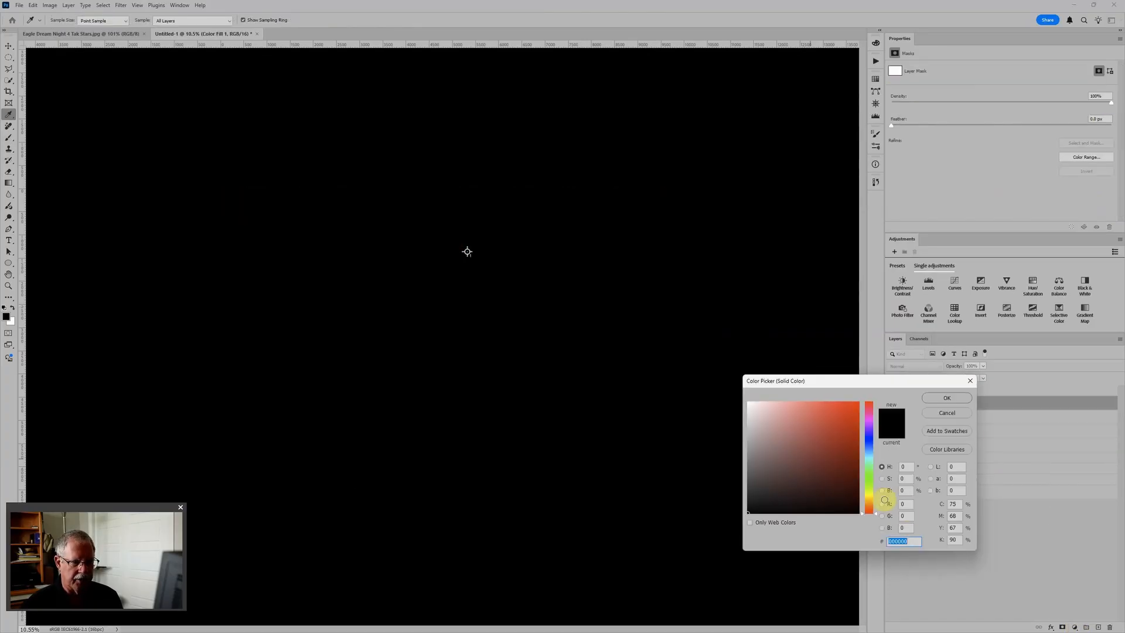
click(747, 512)
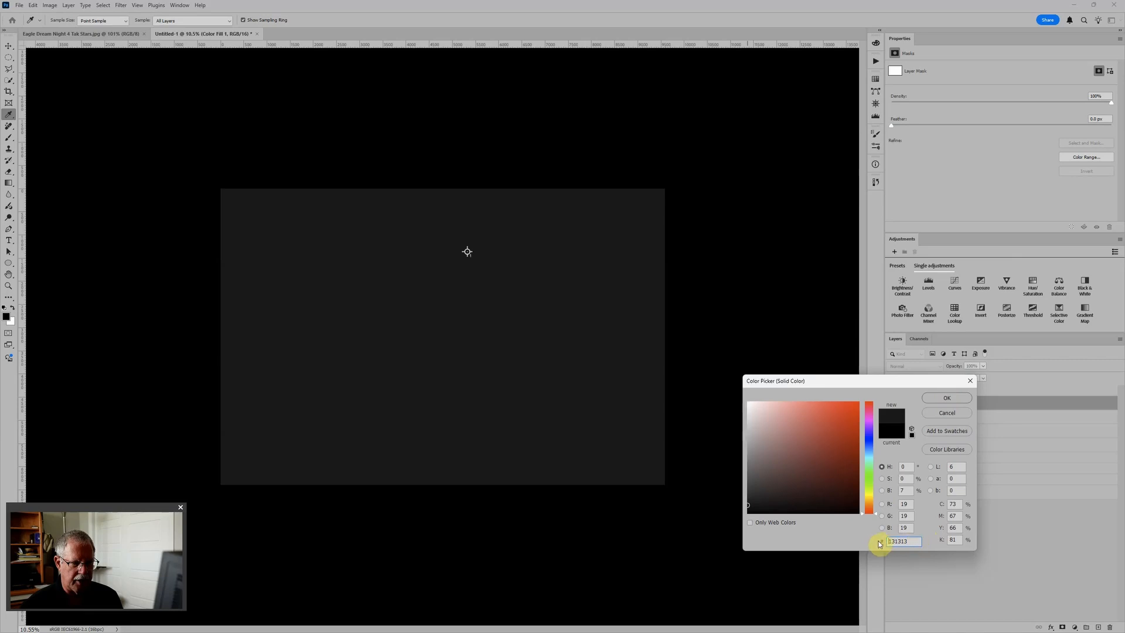
click(948, 398)
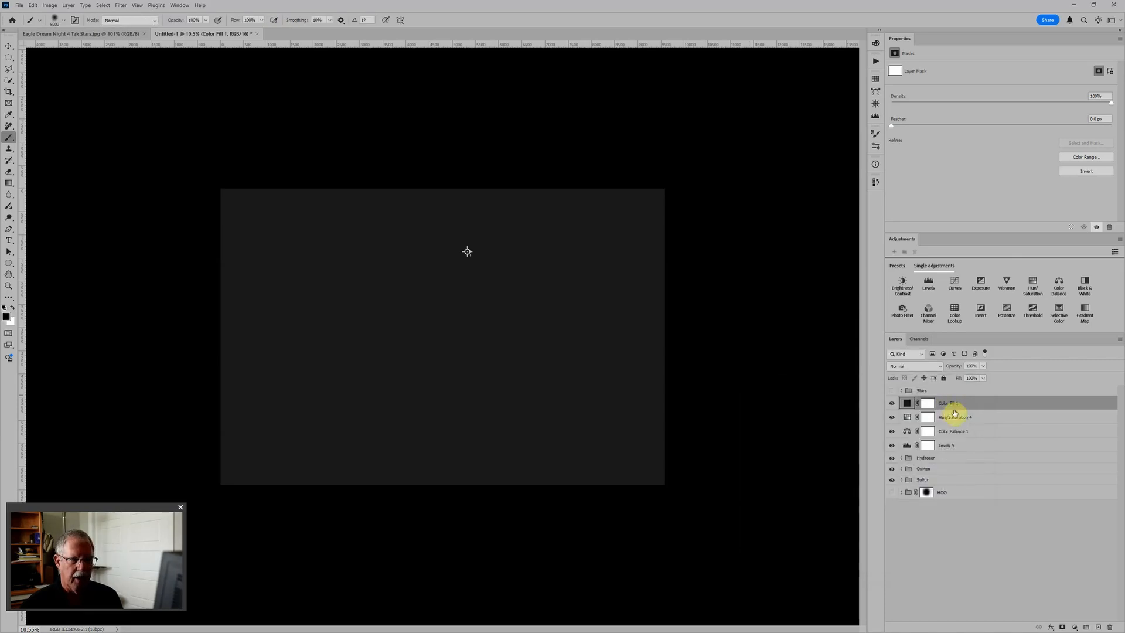
click(932, 366)
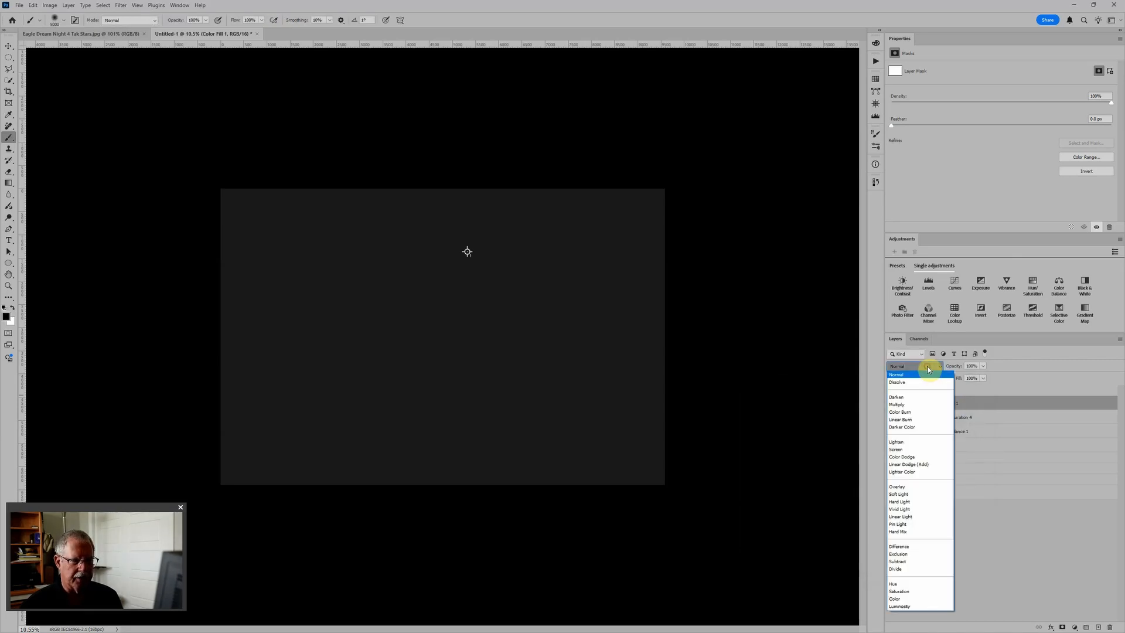
click(899, 443)
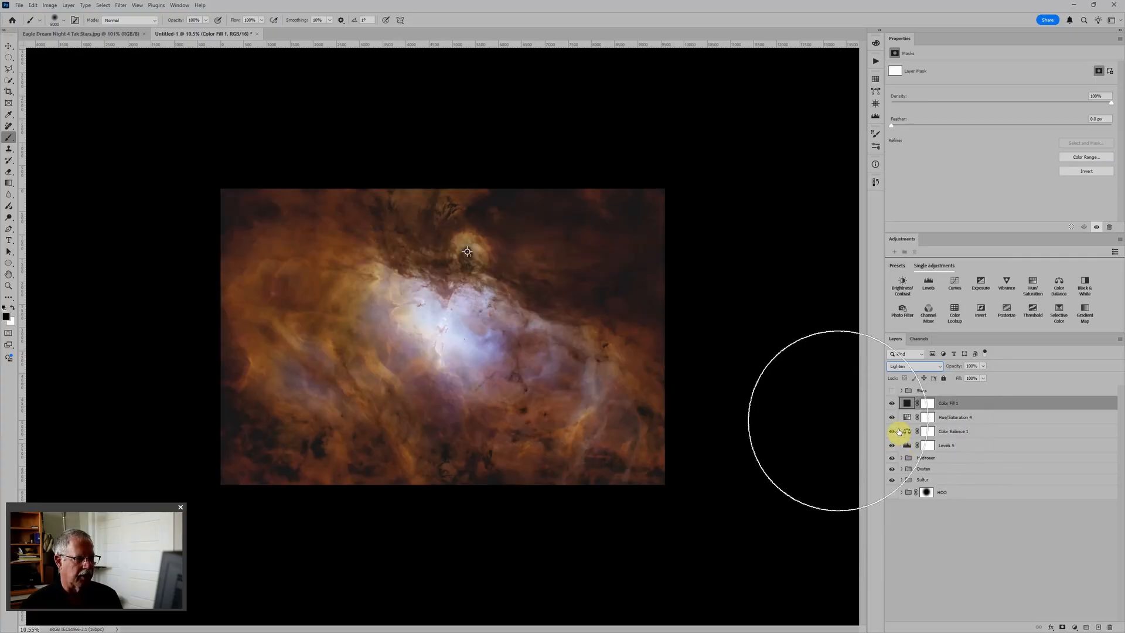
Step: Compare the image with and without the grey color fill, checking the darkest areas of the nebula
key(ctrl+plus)
key(ctrl+plus)
key(ctrl+minus)
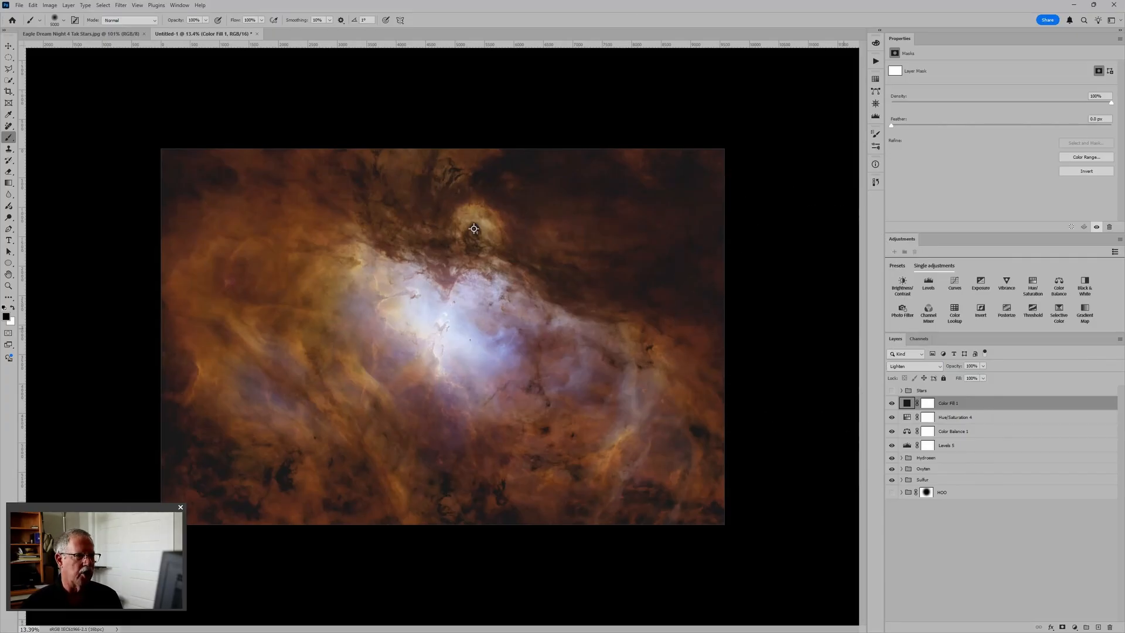
click(892, 404)
click(891, 404)
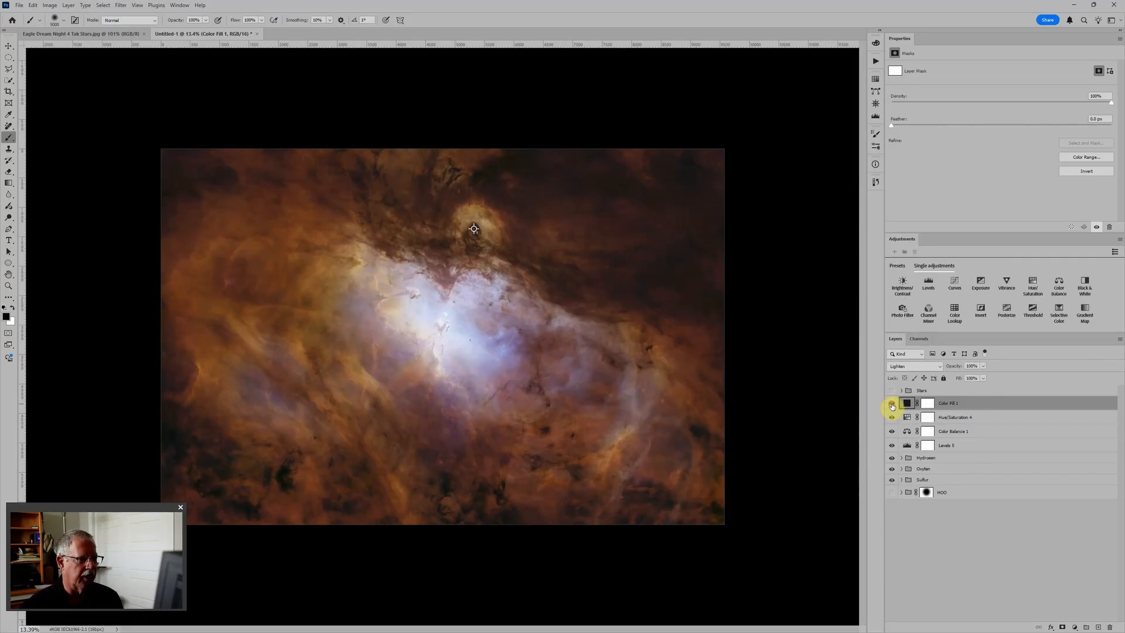
click(892, 404)
click(892, 405)
click(892, 404)
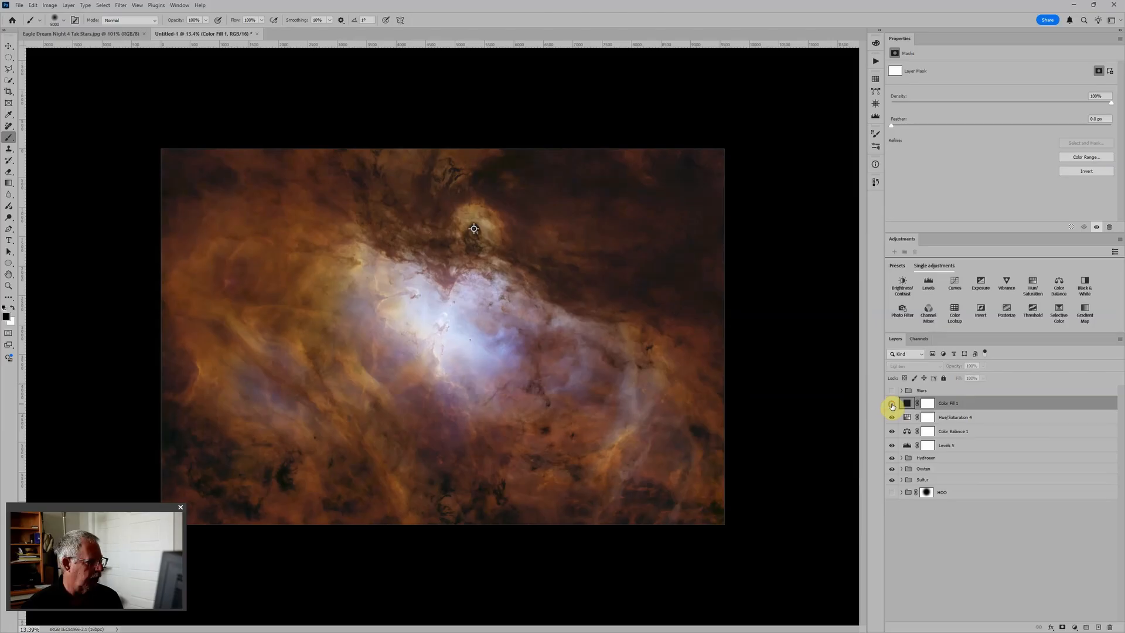
click(892, 405)
click(891, 404)
click(891, 405)
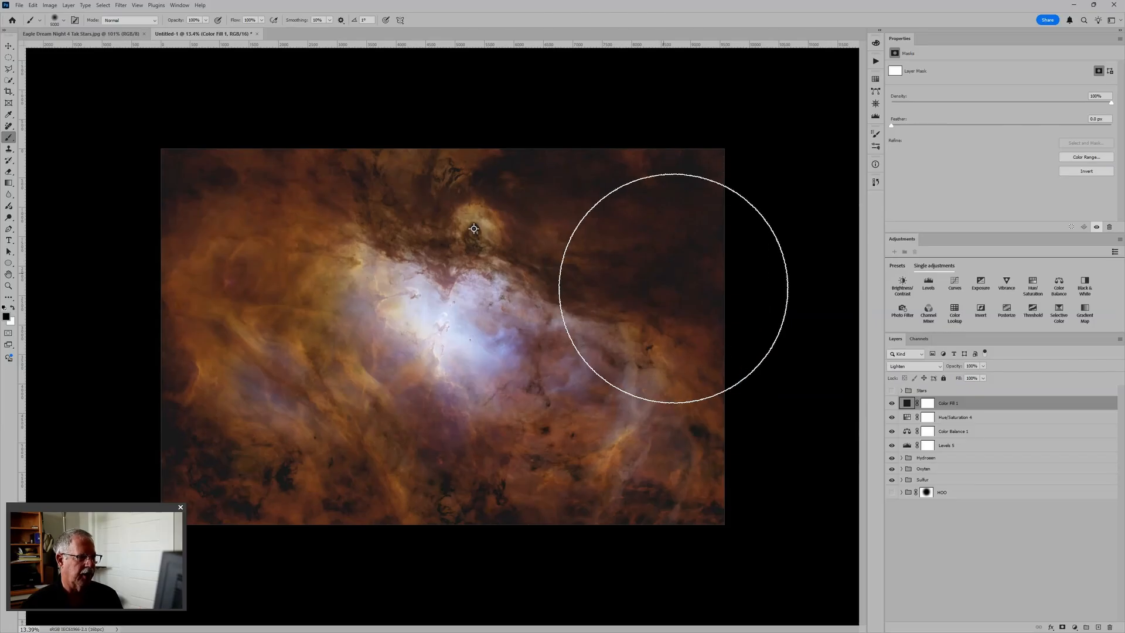
scroll(673, 288, down, 2)
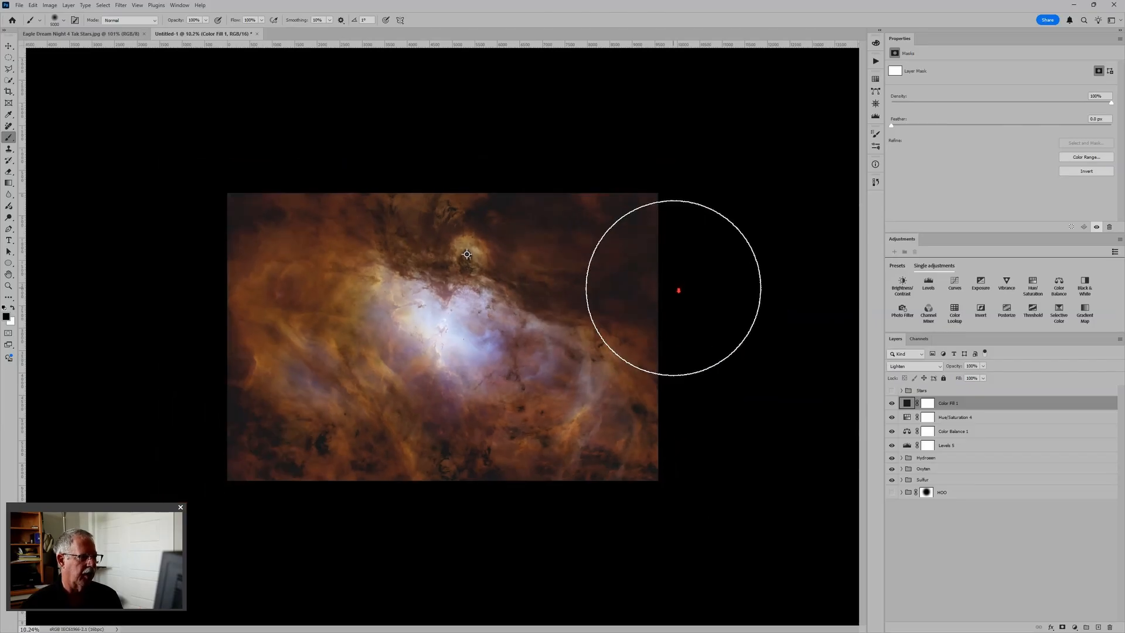
Step: Adjust the Levels layer above the Hydrogen group and set the Color Balance midtones to green +8 and blue +7
click(909, 446)
drag(953, 132, 1007, 131)
click(911, 431)
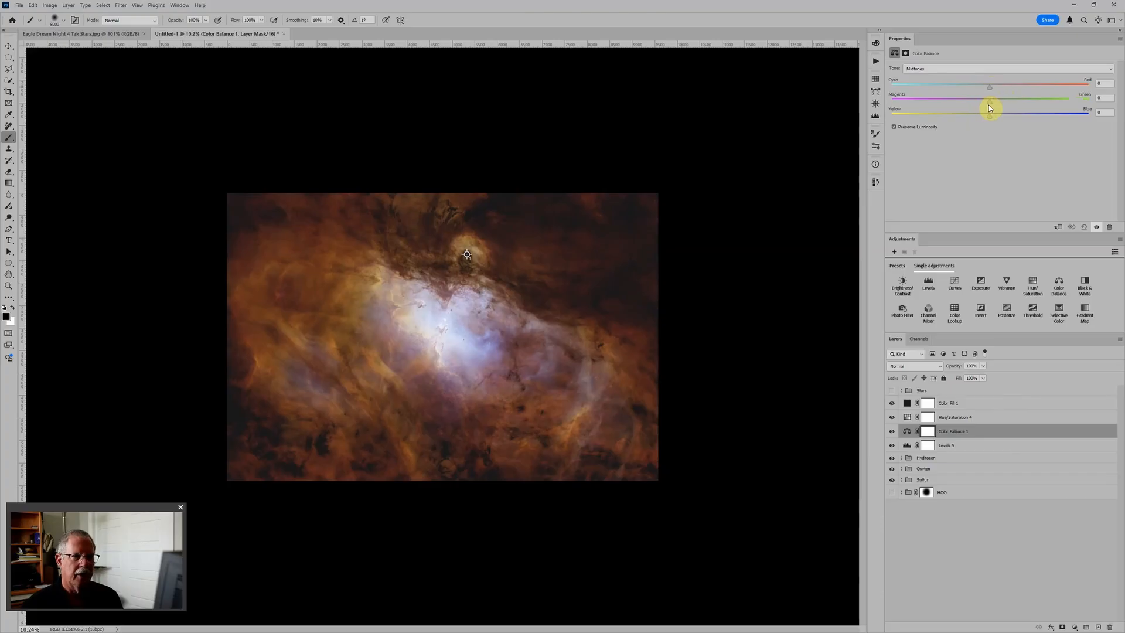
mouse_move(989, 103)
mouse_down()
mouse_move(990, 87)
mouse_move(998, 118)
mouse_up()
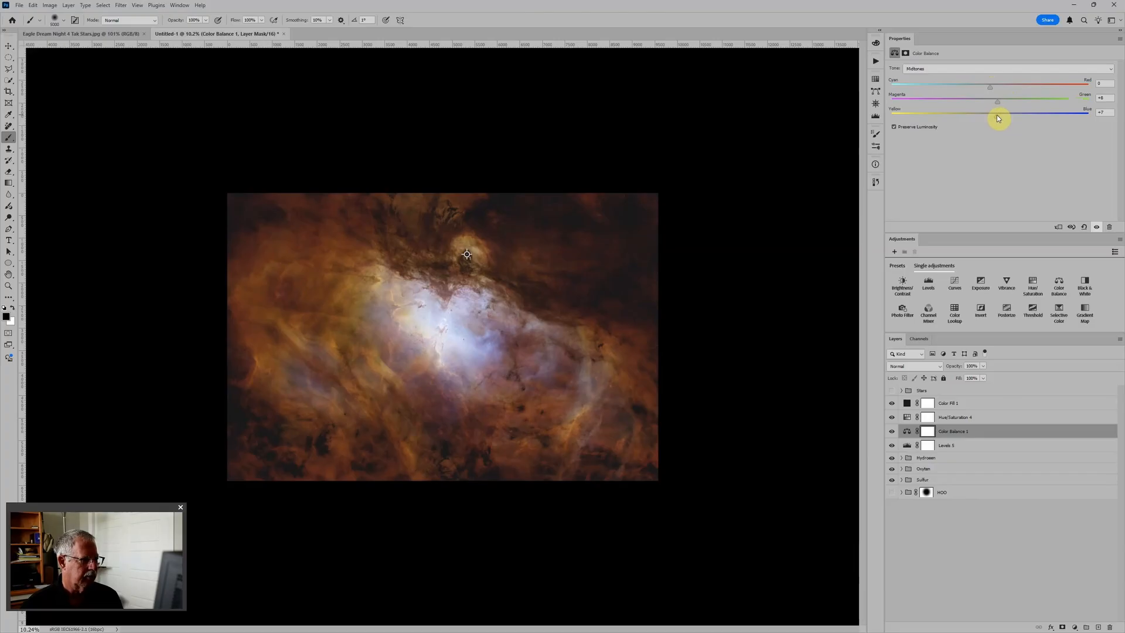
Step: In Hue/Saturation, raise master saturation to about +11, and give the reds a slightly negative hue, saturation about -3 and lightness +8
click(911, 416)
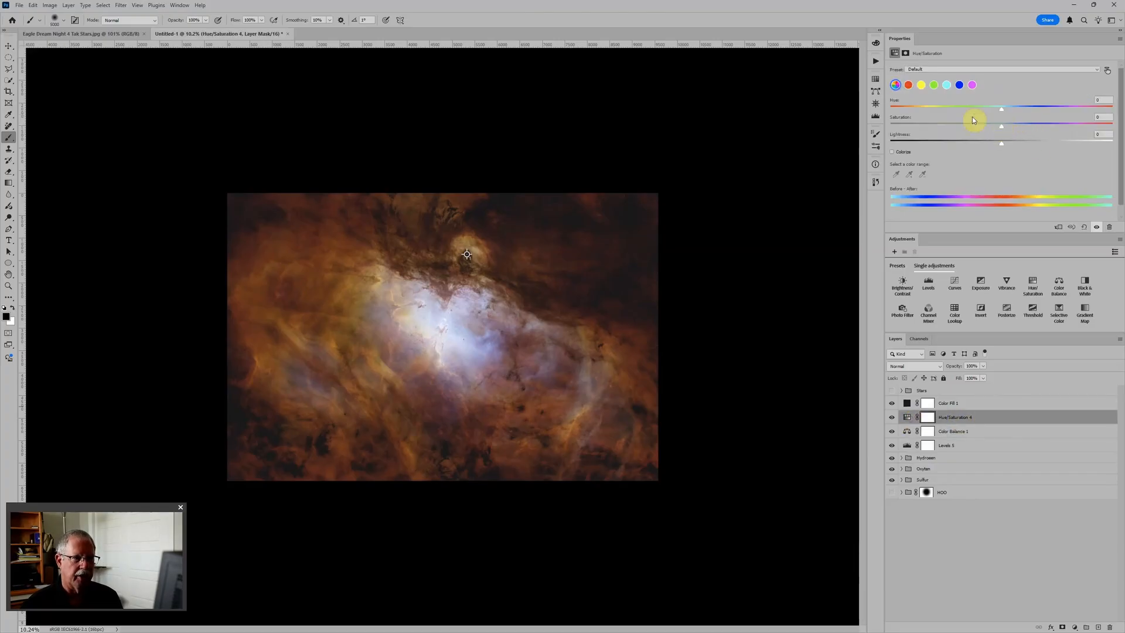
drag(1001, 130, 1015, 129)
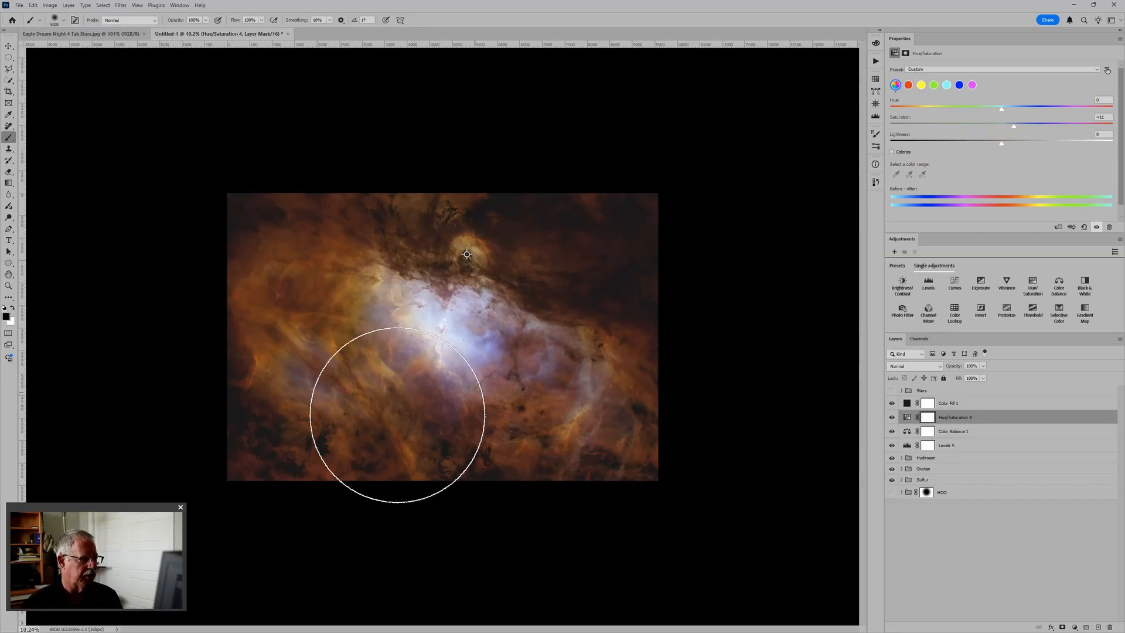
click(909, 86)
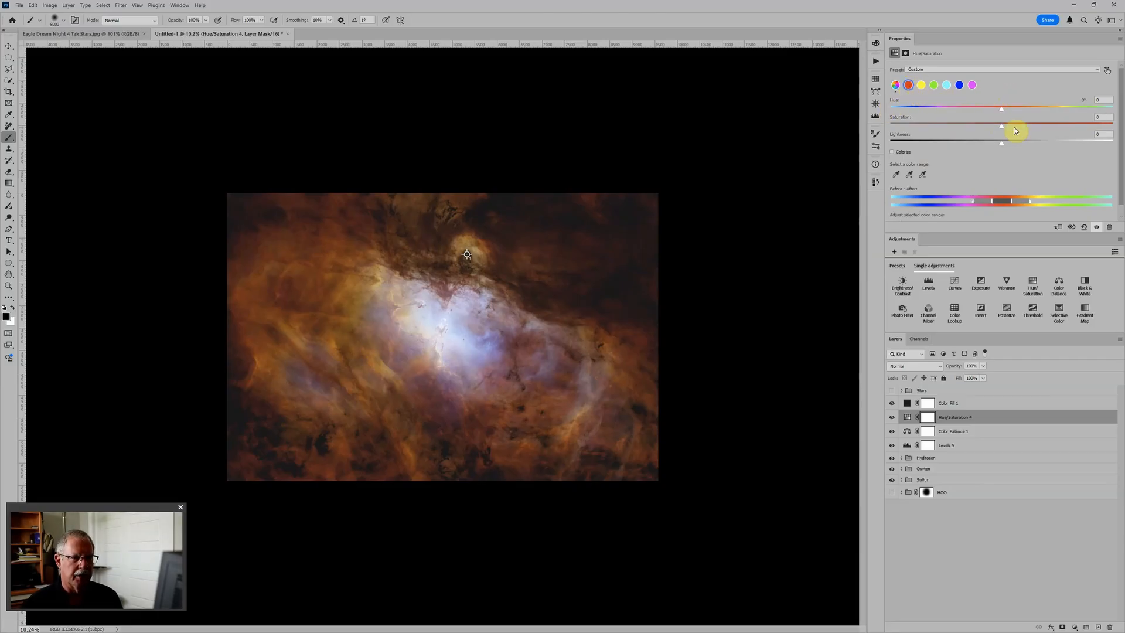
mouse_move(1002, 125)
mouse_down()
mouse_move(1015, 124)
mouse_move(1001, 128)
mouse_up()
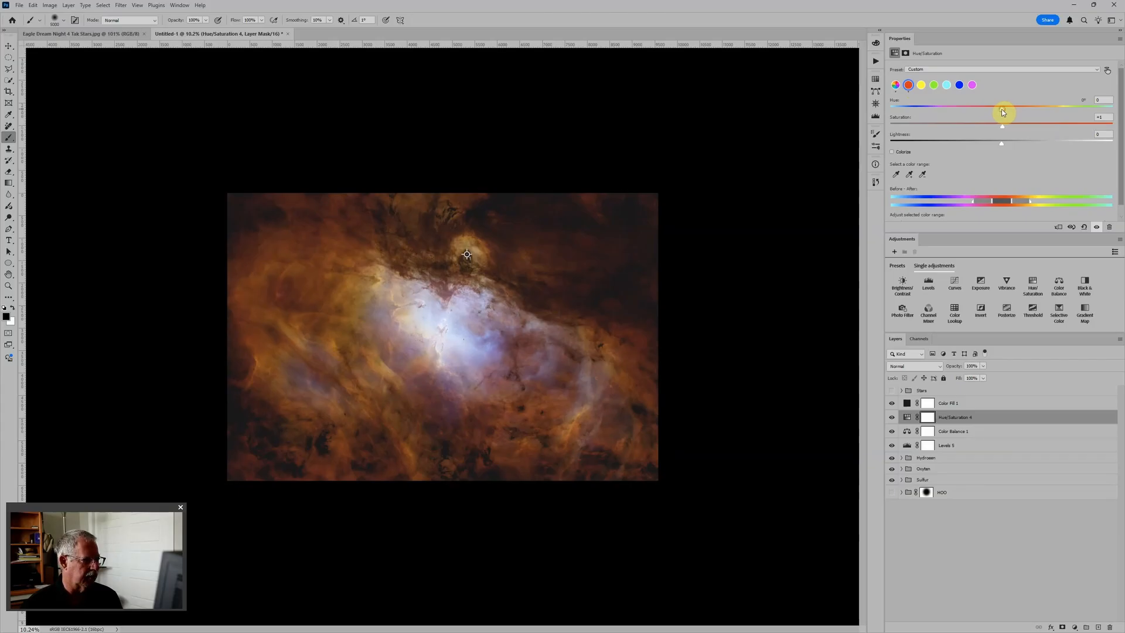
mouse_move(1003, 109)
mouse_down()
mouse_move(992, 110)
mouse_move(999, 129)
mouse_up()
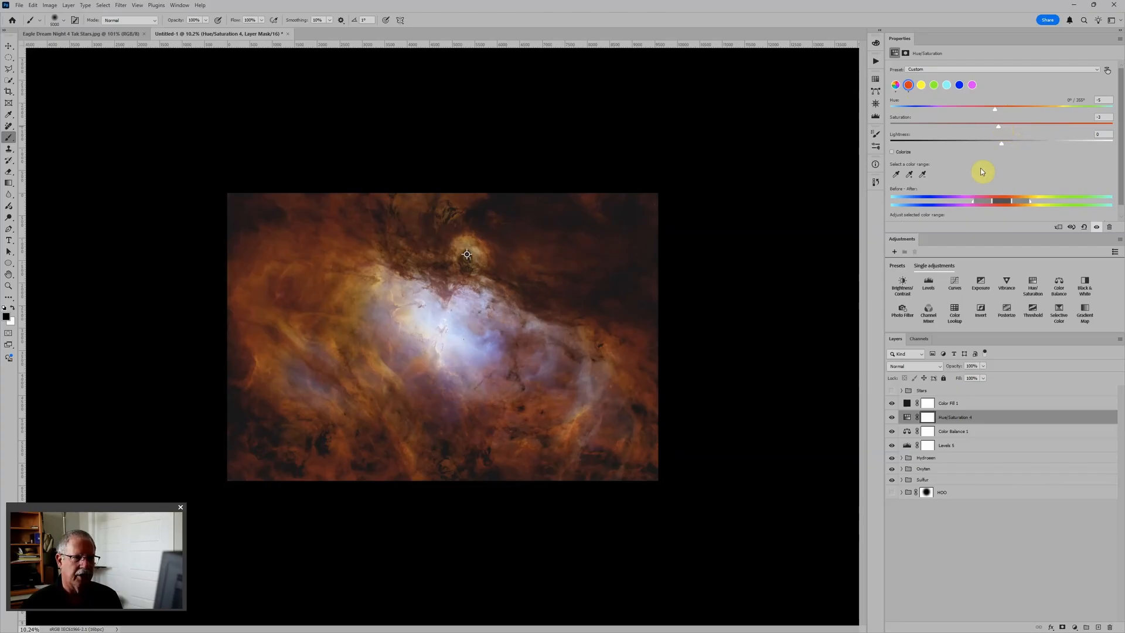
drag(1005, 146, 1008, 147)
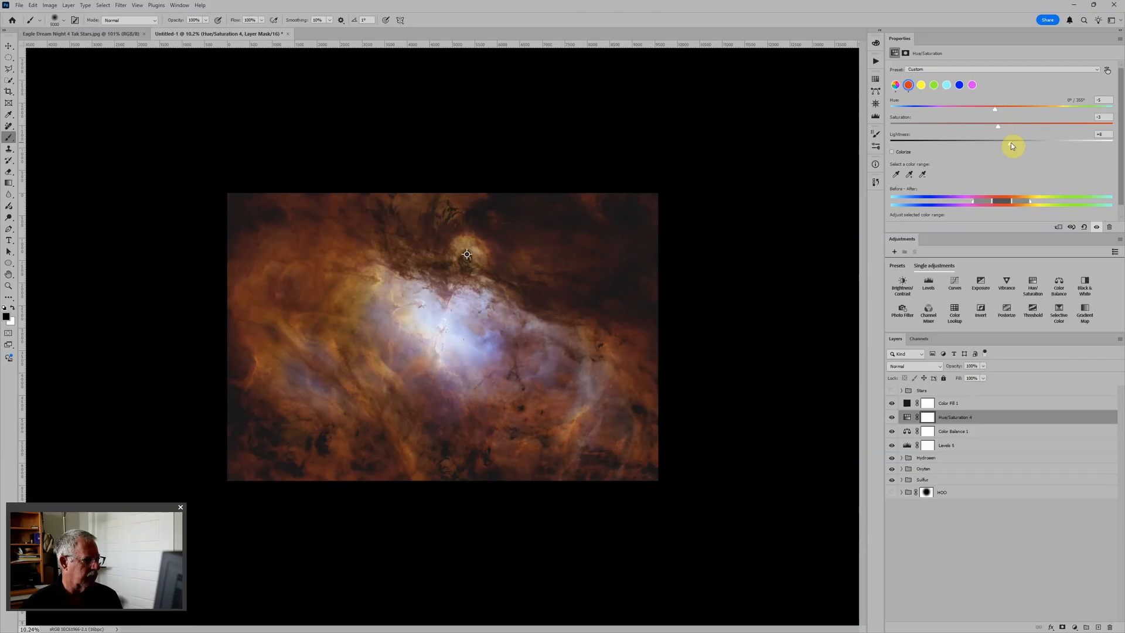
Step: Show the Stars group over the blended nebula and inspect the stars around the bright core
scroll(450, 310, up, 5)
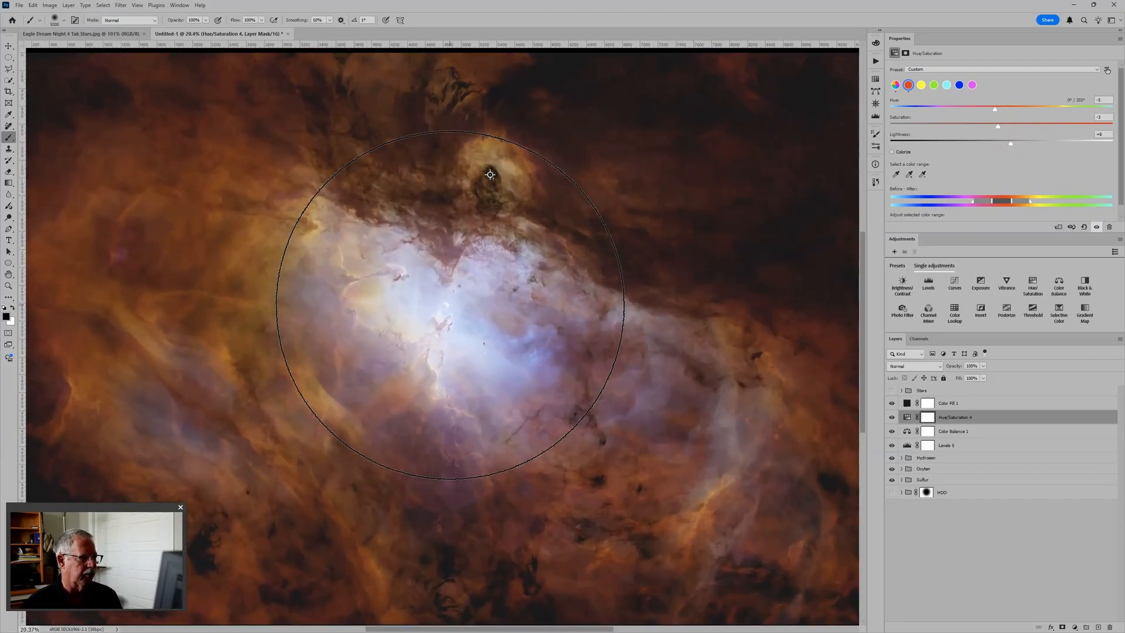
scroll(491, 174, up, 1)
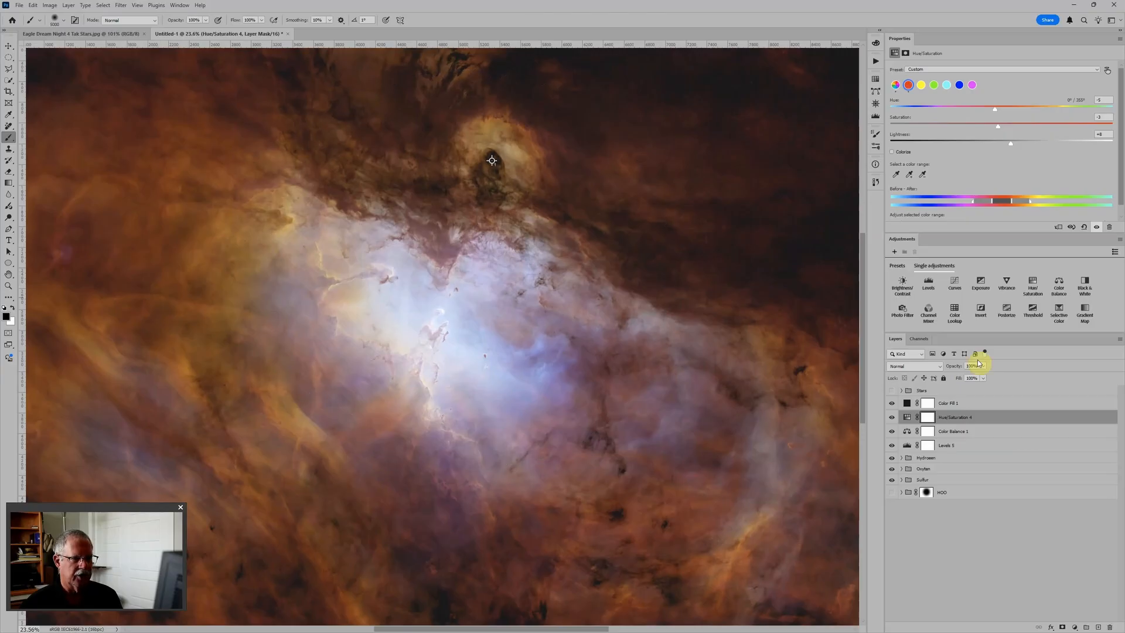
click(951, 392)
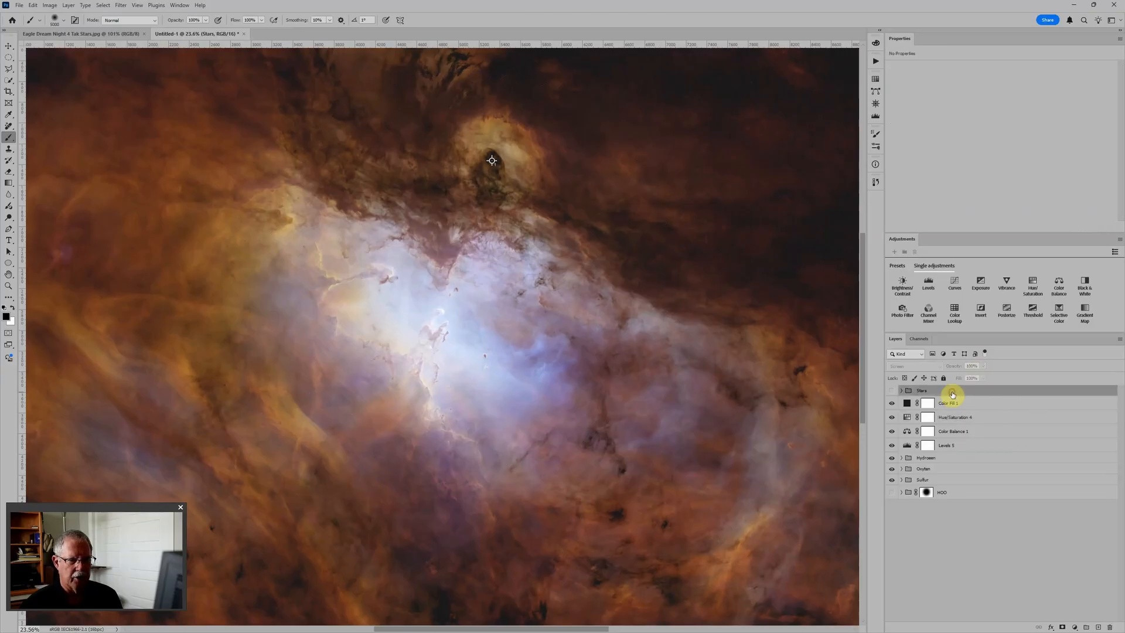
click(891, 391)
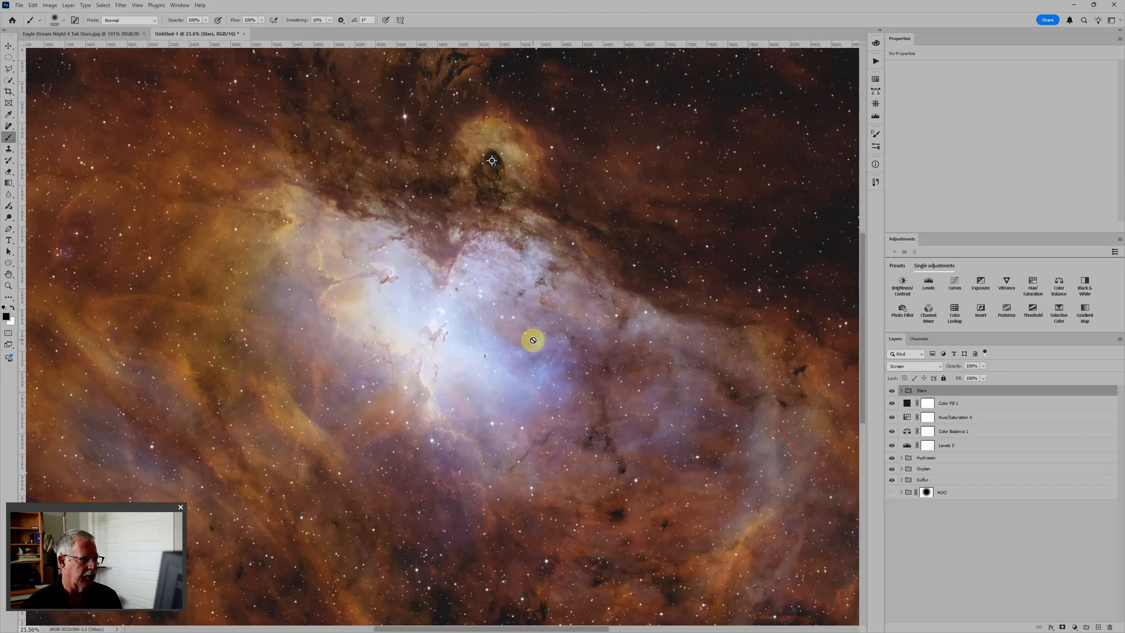
scroll(470, 340, up, 3)
scroll(474, 339, down, 3)
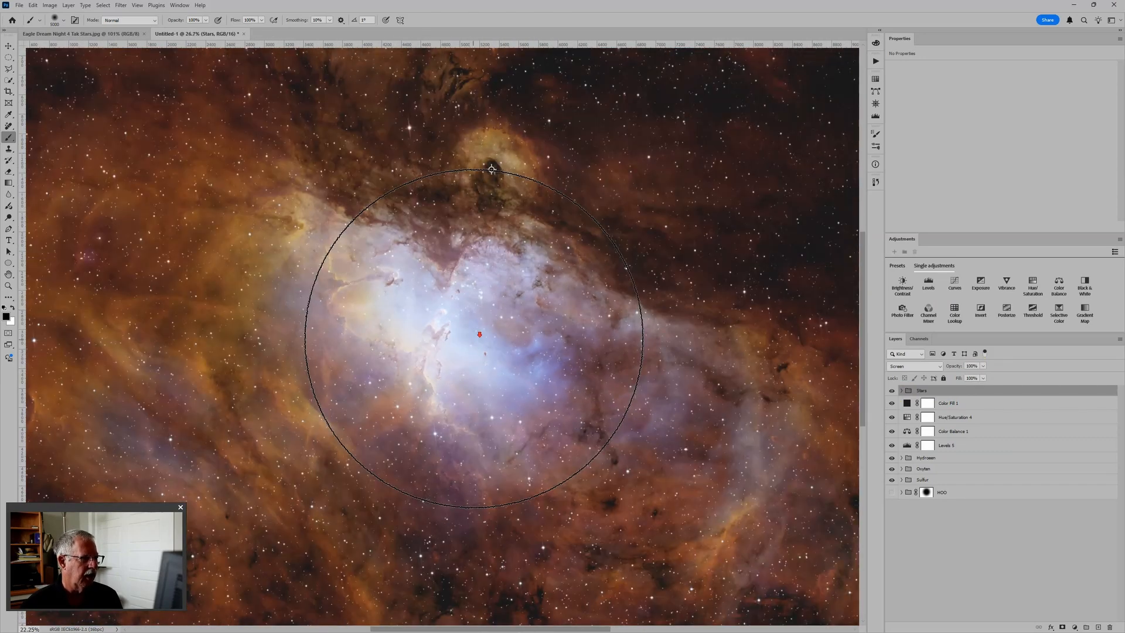
Step: View the whole blended nebula with its stars and check which layer the Stars group contains
scroll(479, 333, down, 3)
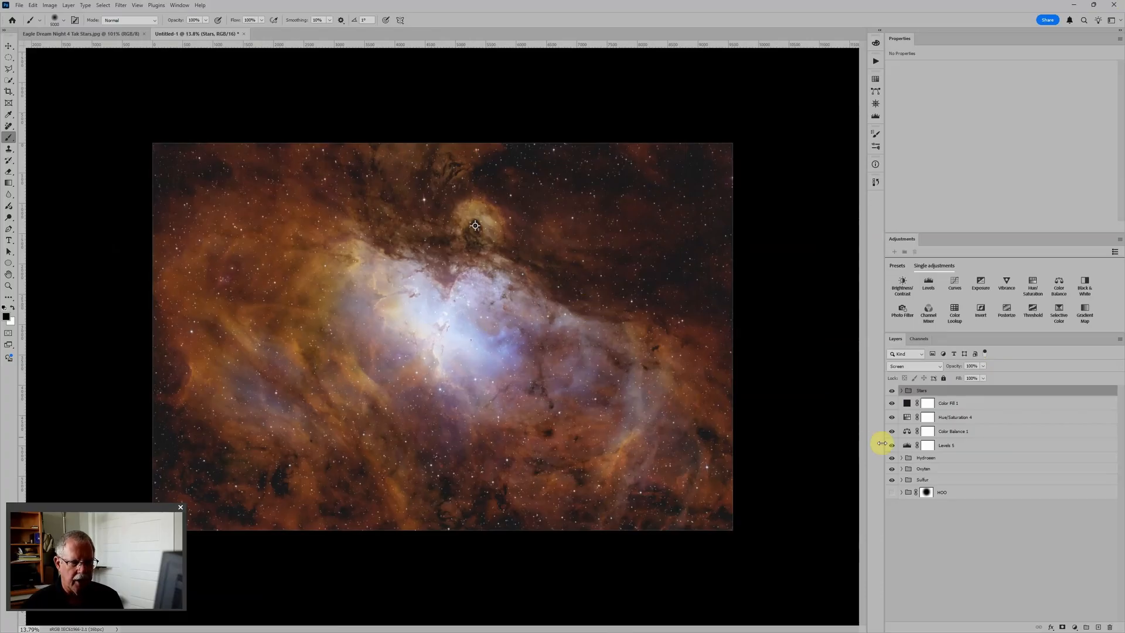
click(901, 391)
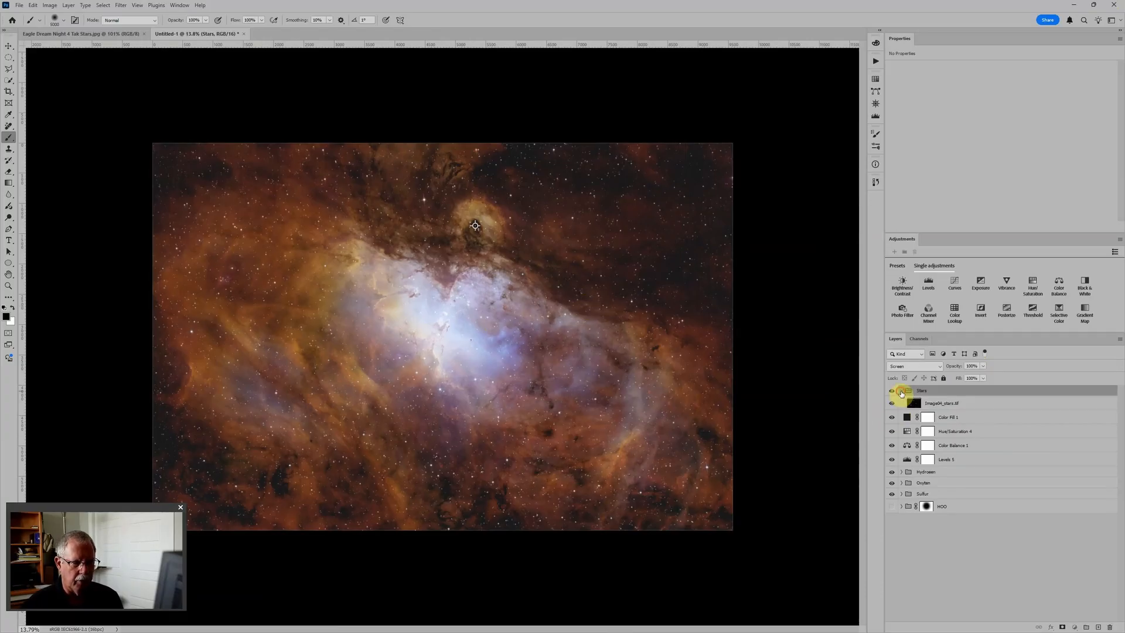
click(901, 390)
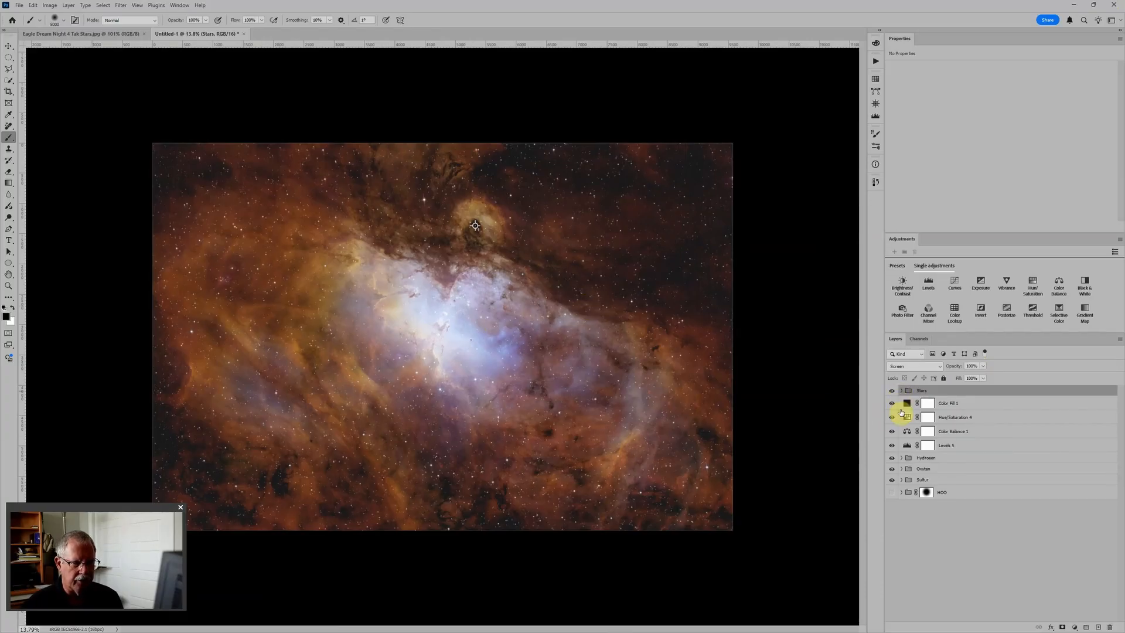
Step: Isolate the Sulfur group by hiding everything above it, hide its Hue/Saturation layer to show it in greyscale, and open its Levels settings
click(902, 480)
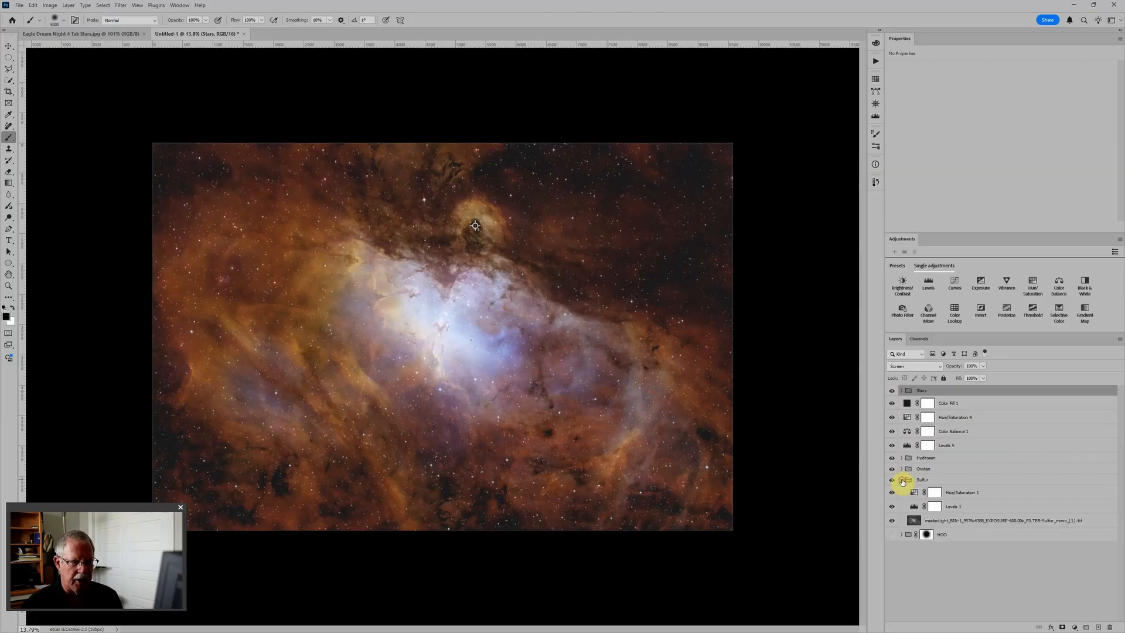
click(913, 508)
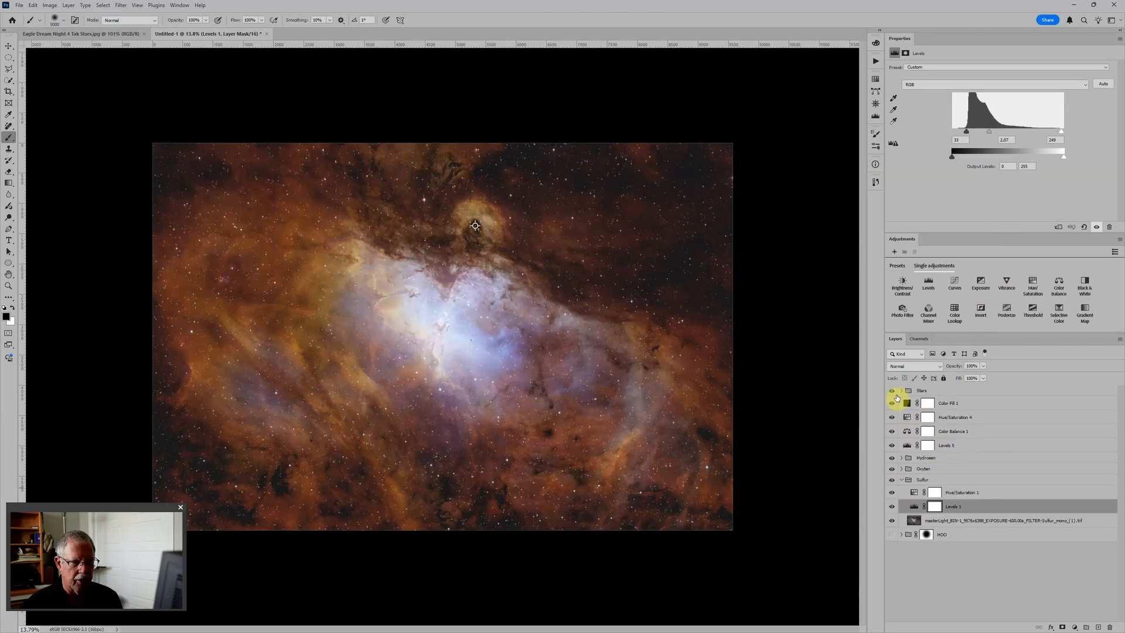
drag(891, 391, 893, 468)
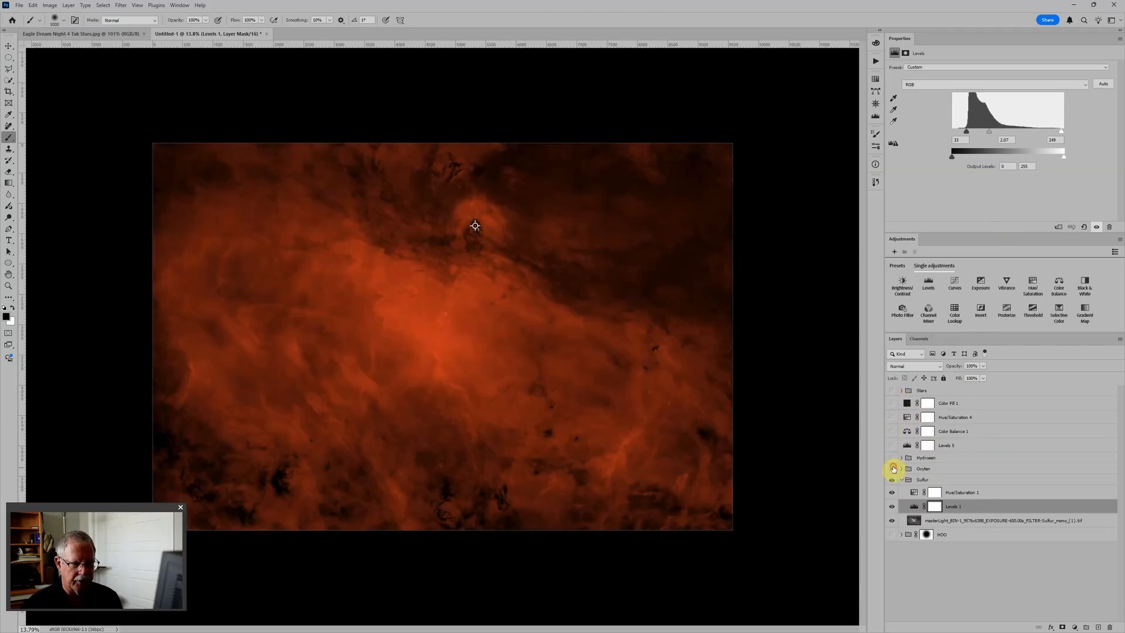
click(891, 495)
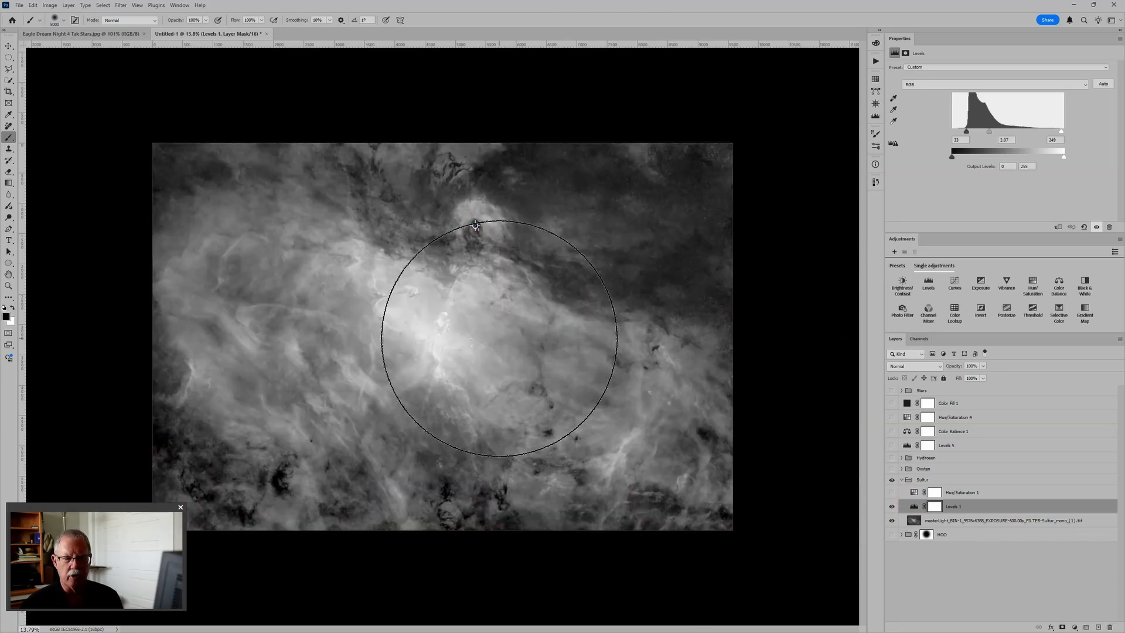
click(917, 507)
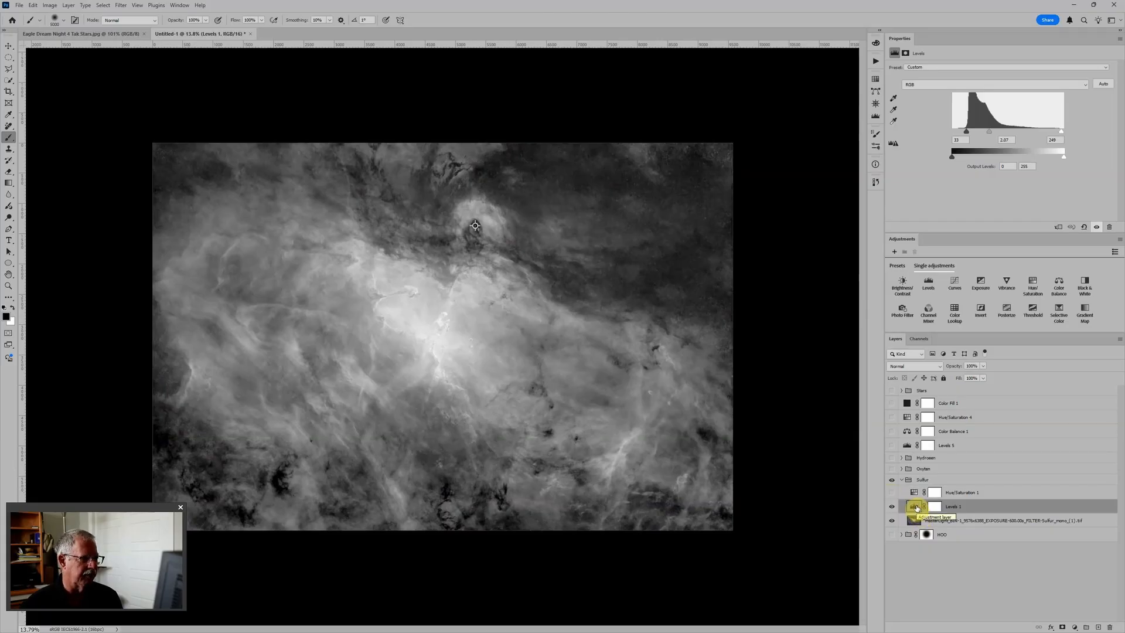